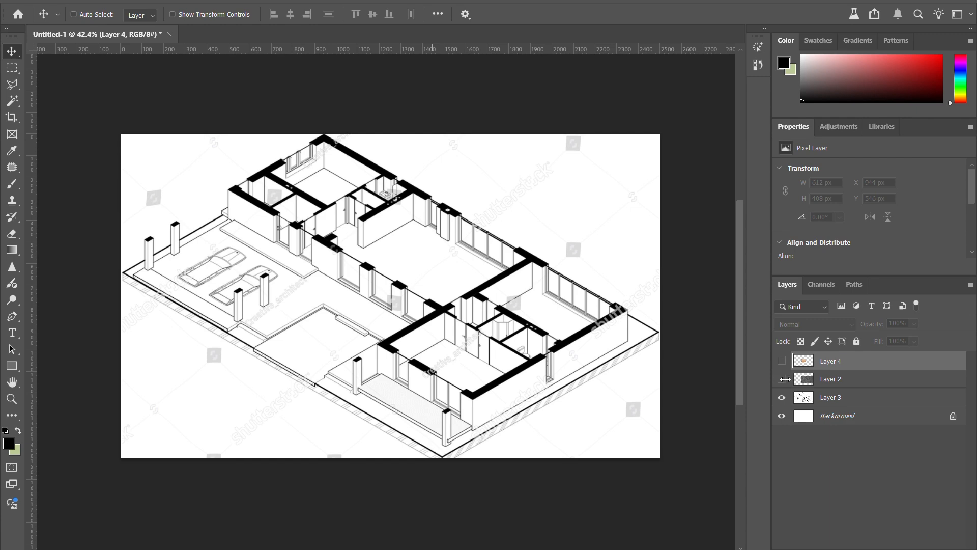
Step: Show Layer 2, scale its concrete texture to 70.43%, and place it over the floor plan's upper rooms
left_click(829, 380)
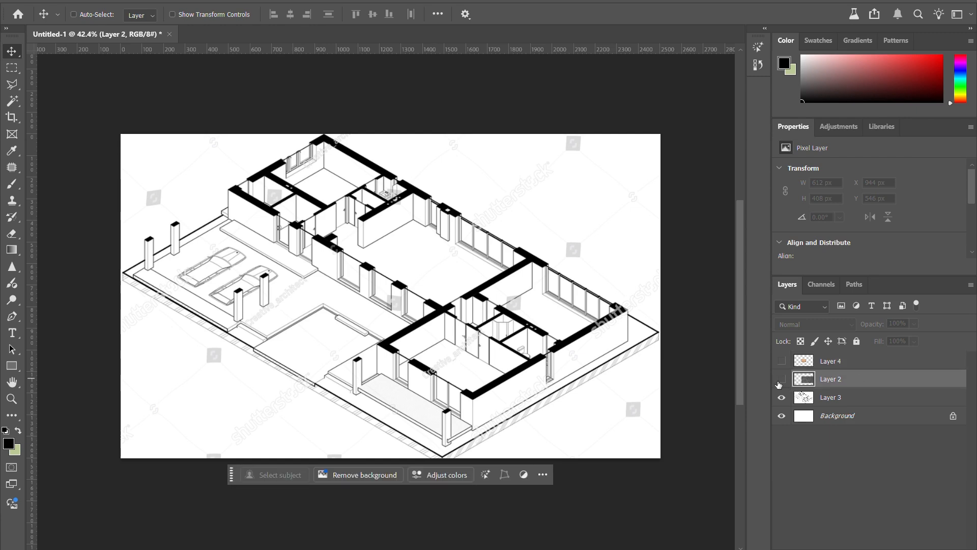
left_click(781, 379)
left_click_drag(482, 321, 482, 294)
key("ctrl+t")
left_click_drag(428, 210, 426, 268)
left_click_drag(434, 325, 414, 213)
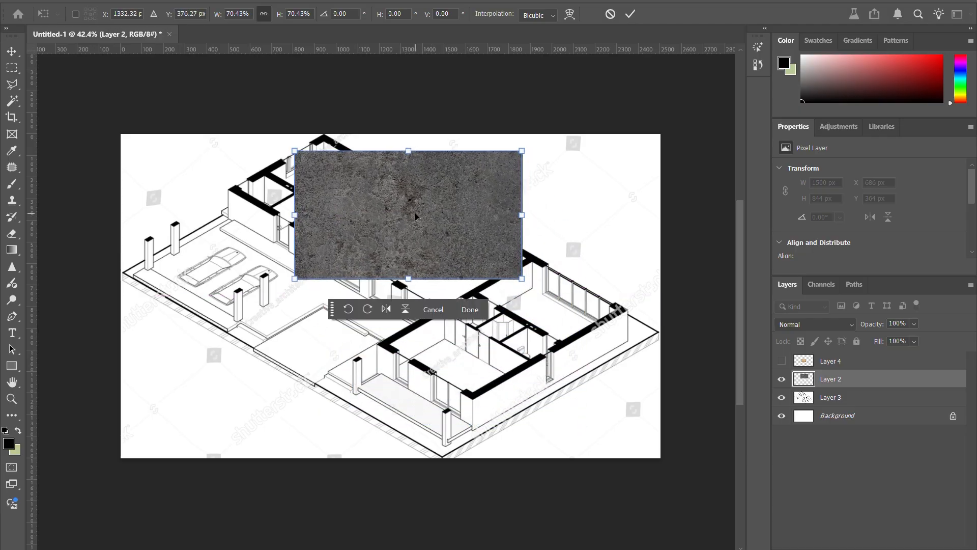
key("Return")
Step: Lower Layer 2's opacity to 32% so the plan's walls show through the texture
scroll(374, 206, "up", 2)
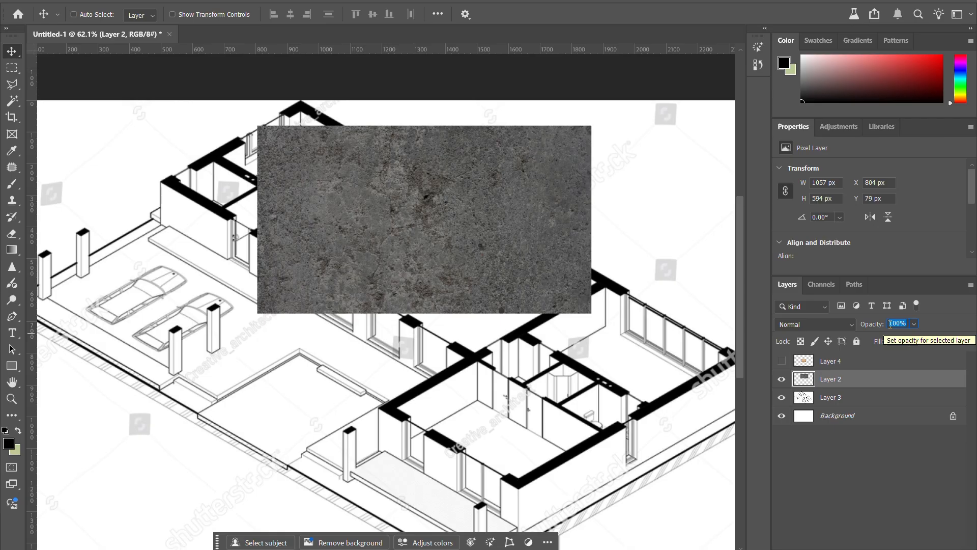
type("50")
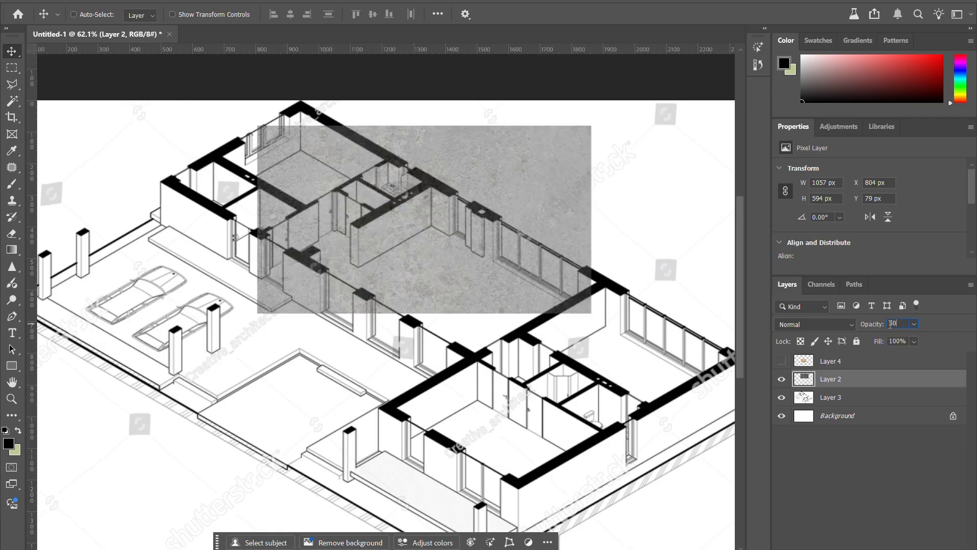
left_click(915, 324)
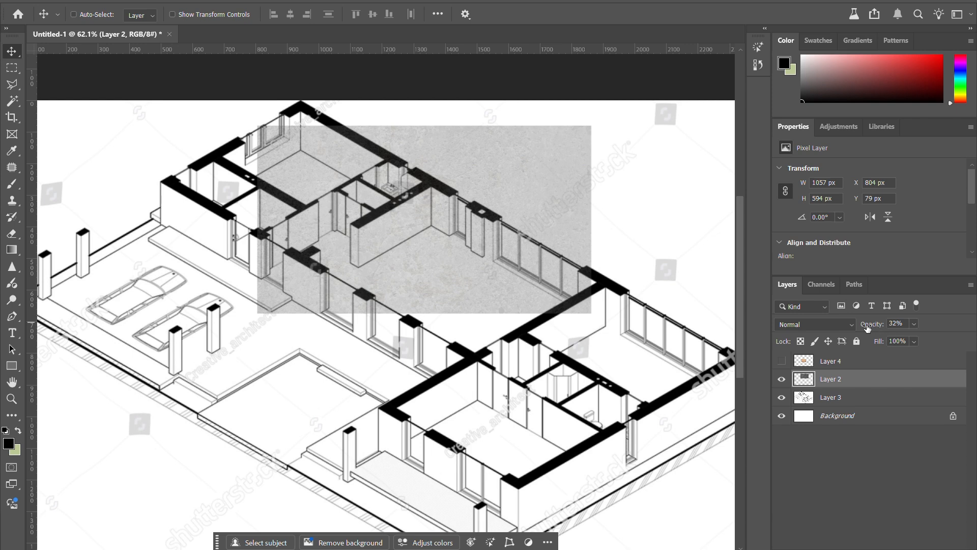
Step: Activate the Polygonal Lasso tool for outlining the long interior wall
scroll(377, 226, "up", 7)
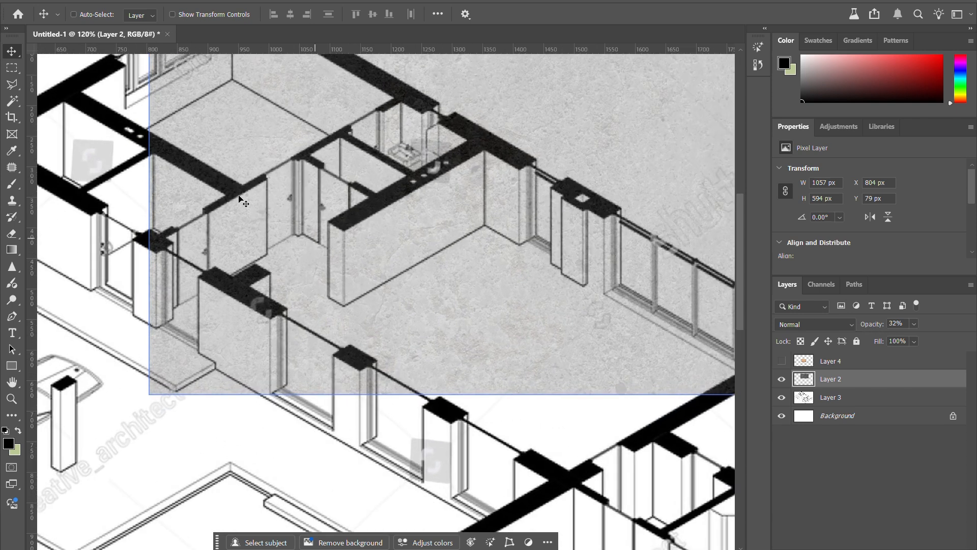
left_click(12, 85)
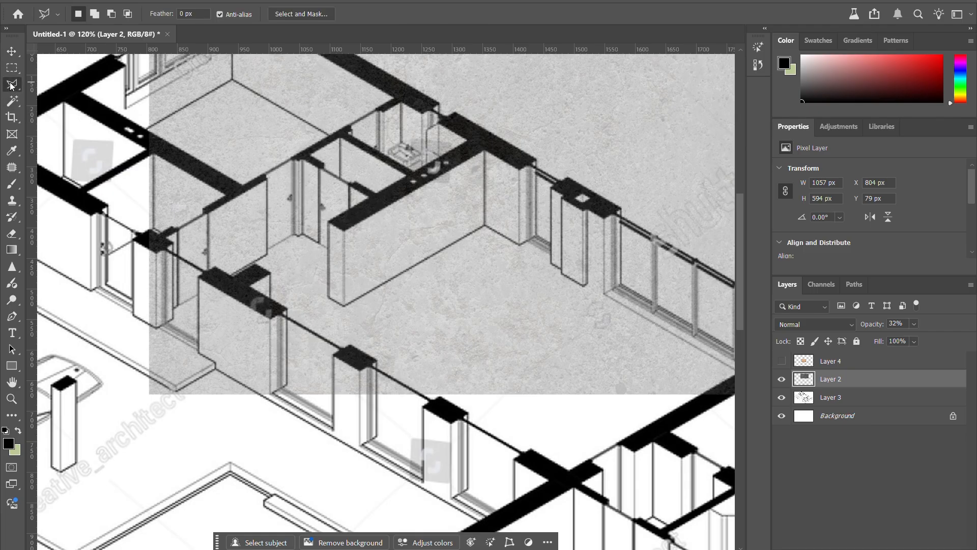
right_click(12, 86)
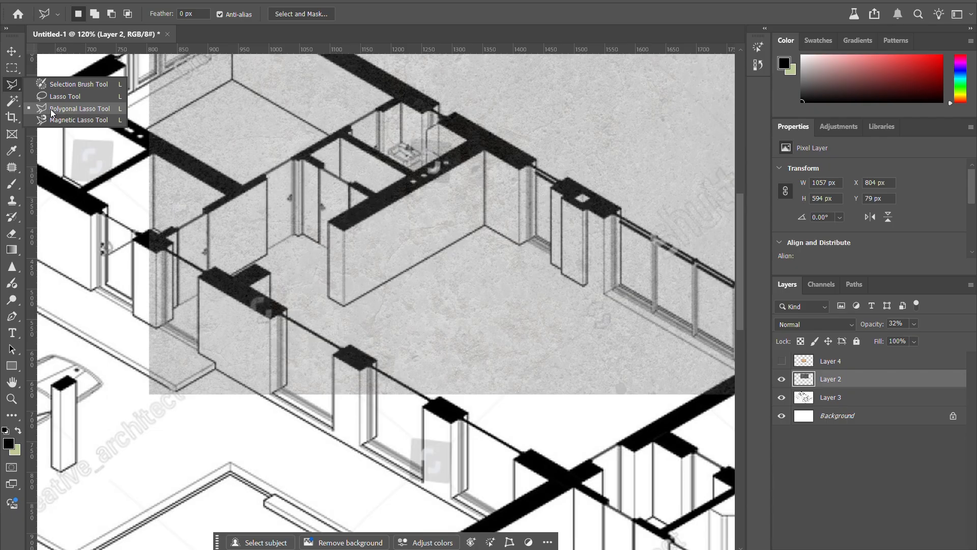
left_click(117, 109)
scroll(335, 204, "up", 3)
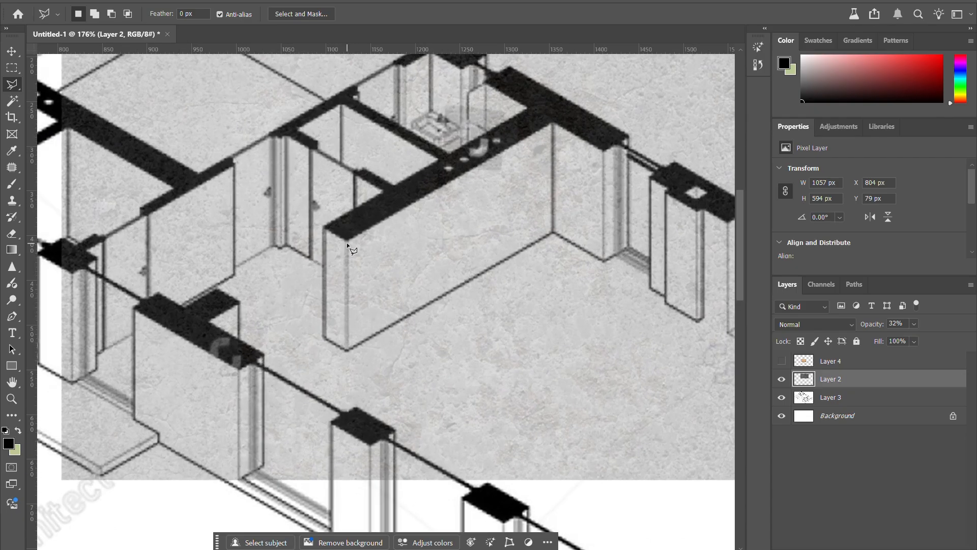
left_click(346, 239)
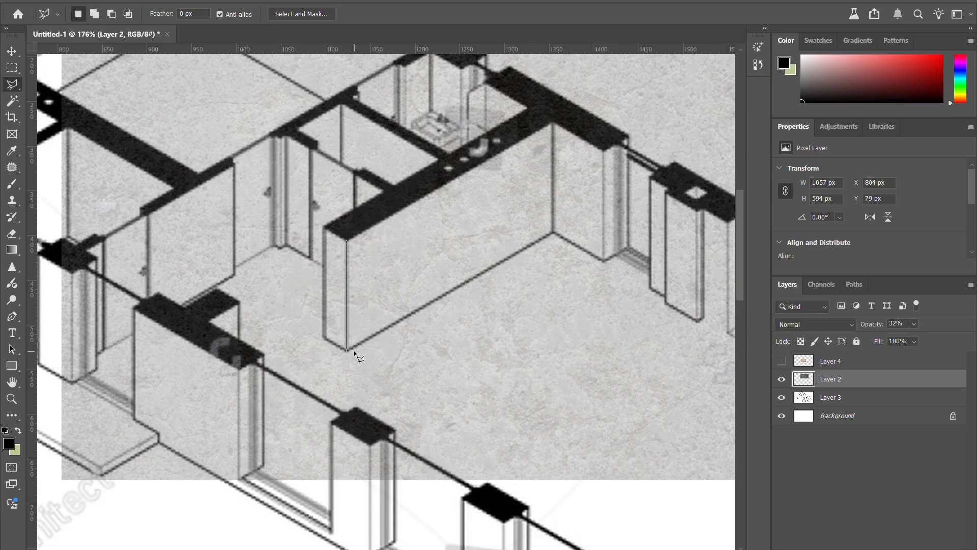
left_click(347, 349)
left_click(553, 232)
double_click(553, 124)
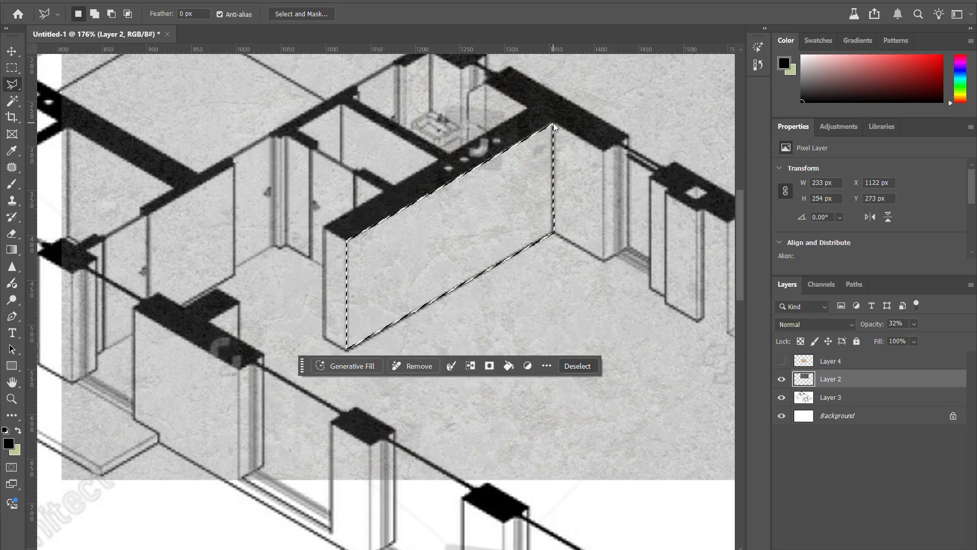
key("ctrl+d")
Step: Outline the long interior wall's front face with the Polygonal Lasso and add a layer mask to Layer 2 from the selection
left_click(347, 240)
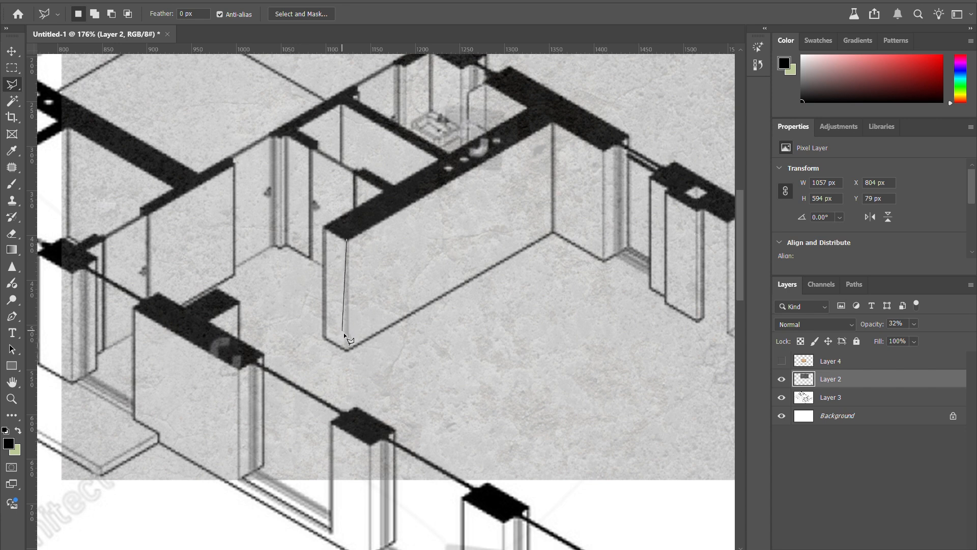
left_click(348, 350)
left_click(554, 231)
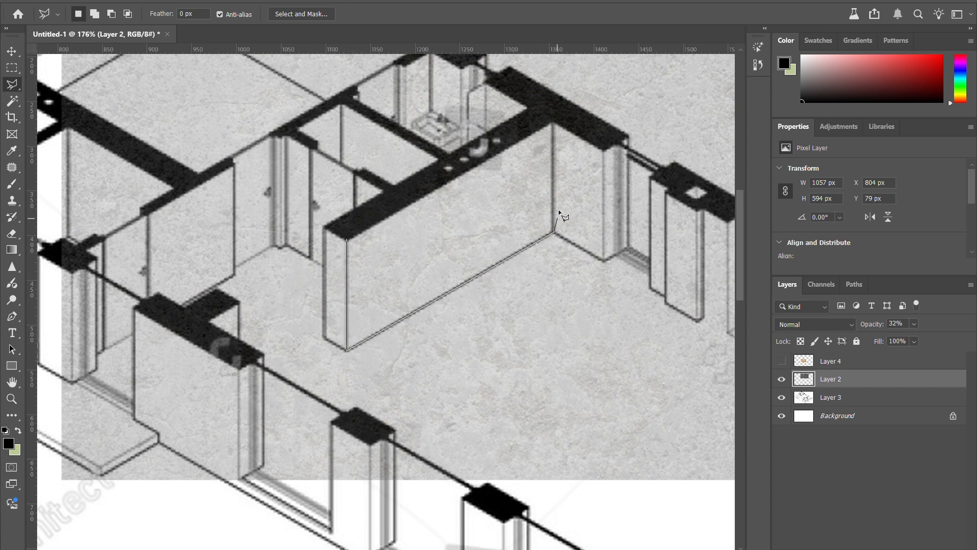
double_click(552, 124)
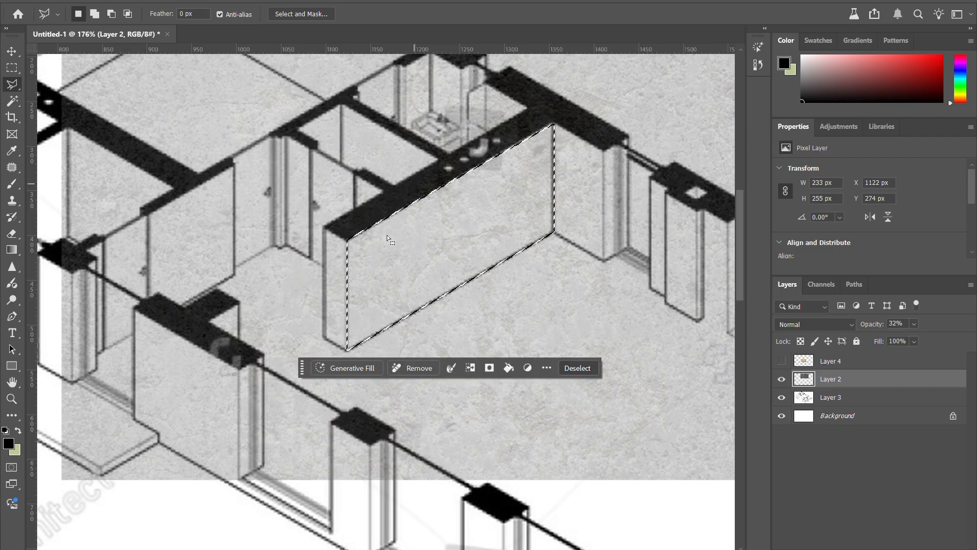
scroll(474, 197, "down", 5)
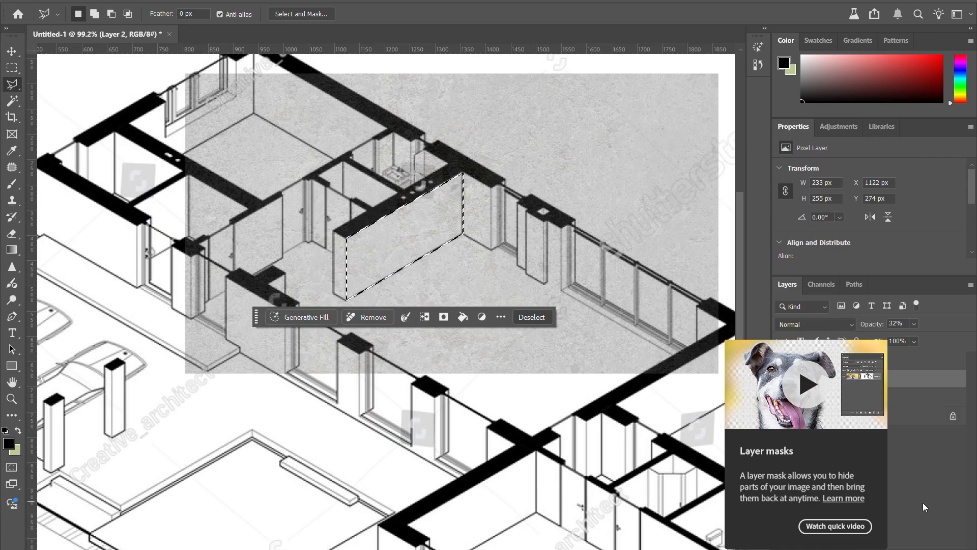
left_click(907, 543)
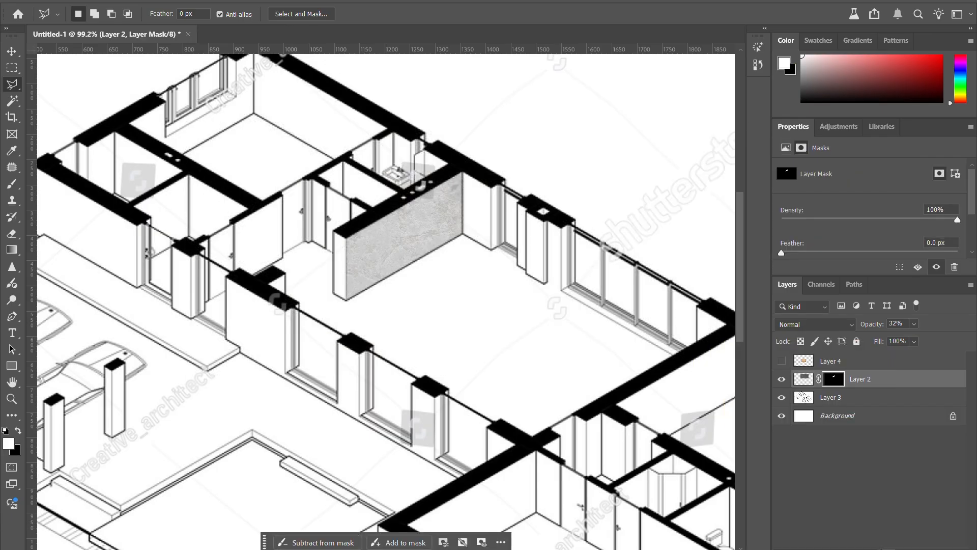
Step: Raise Layer 2's opacity to 100%
key("v")
left_click(914, 324)
left_click_drag(925, 340, 971, 339)
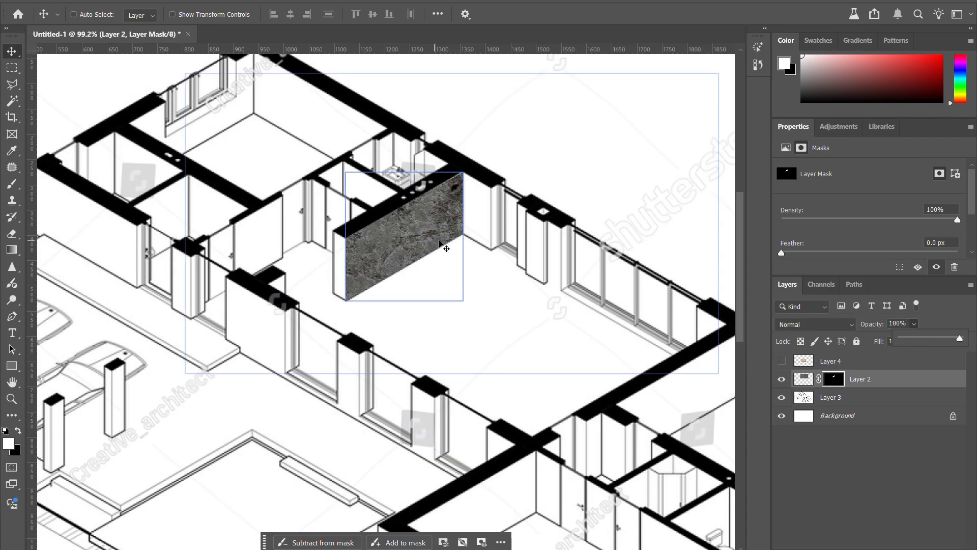
left_click(956, 319)
Step: Select the narrow end face of the textured wall with the Polygonal Lasso
scroll(449, 262, "down", 1)
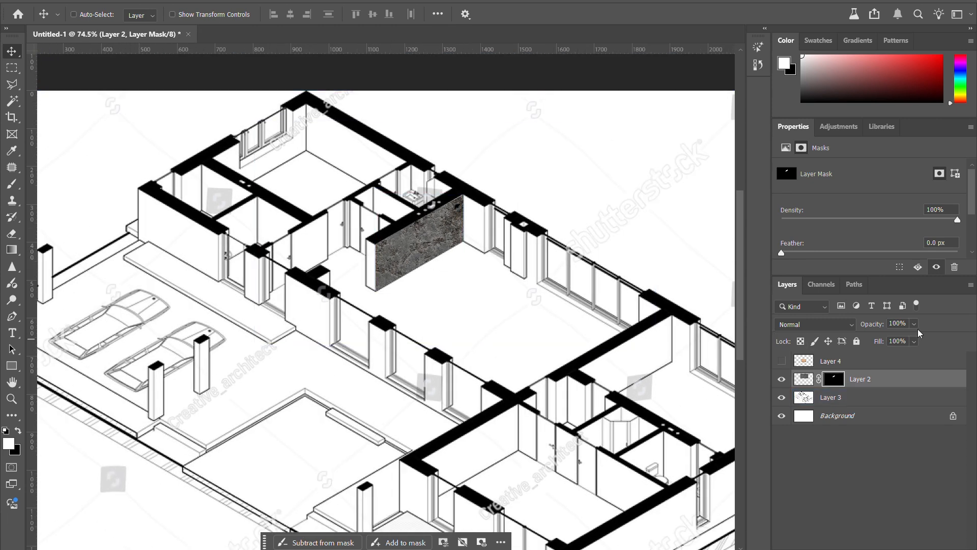
scroll(383, 250, "up", 1)
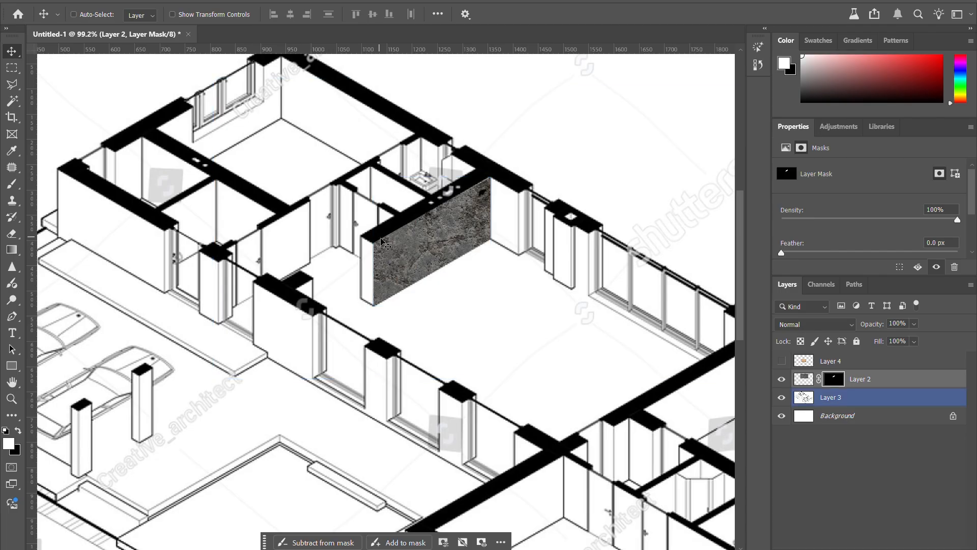
scroll(395, 260, "up", 3)
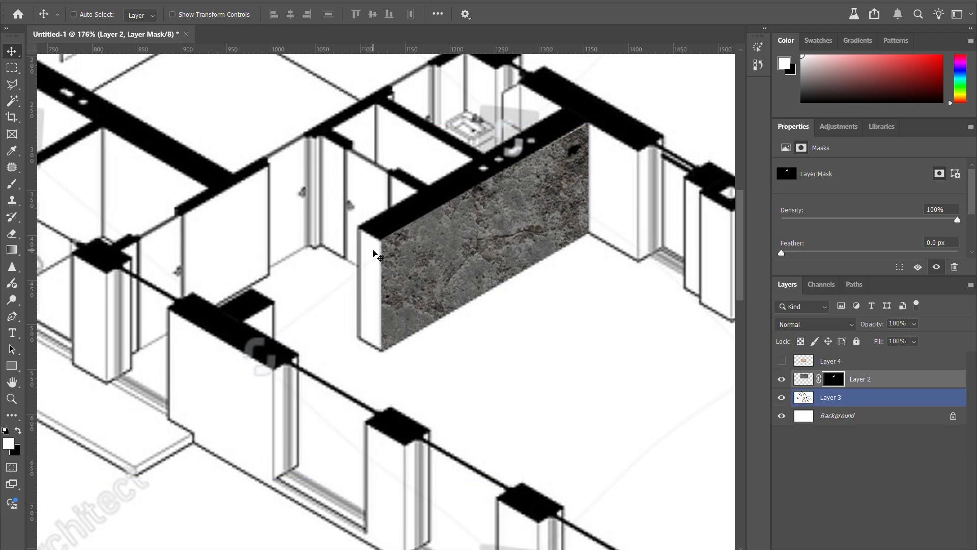
left_click(13, 85)
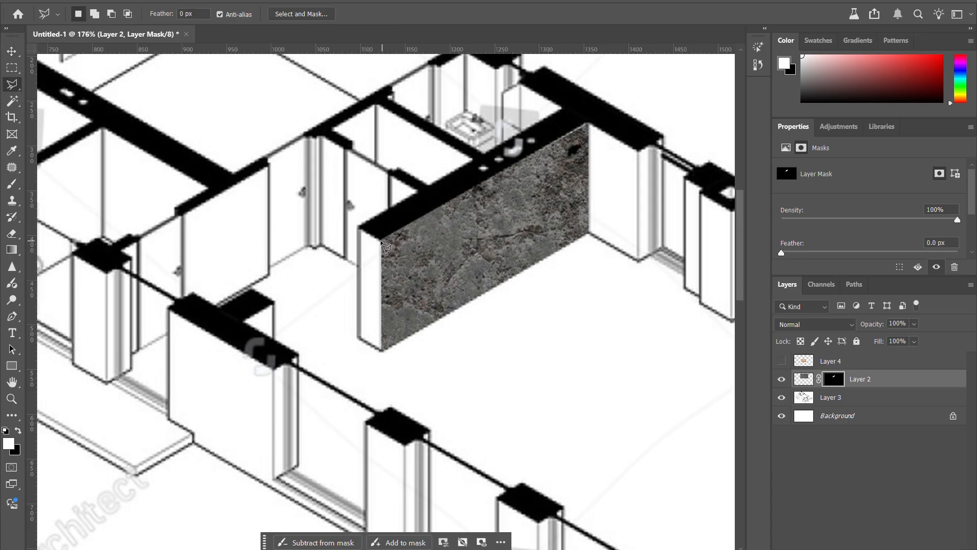
left_click(11, 88)
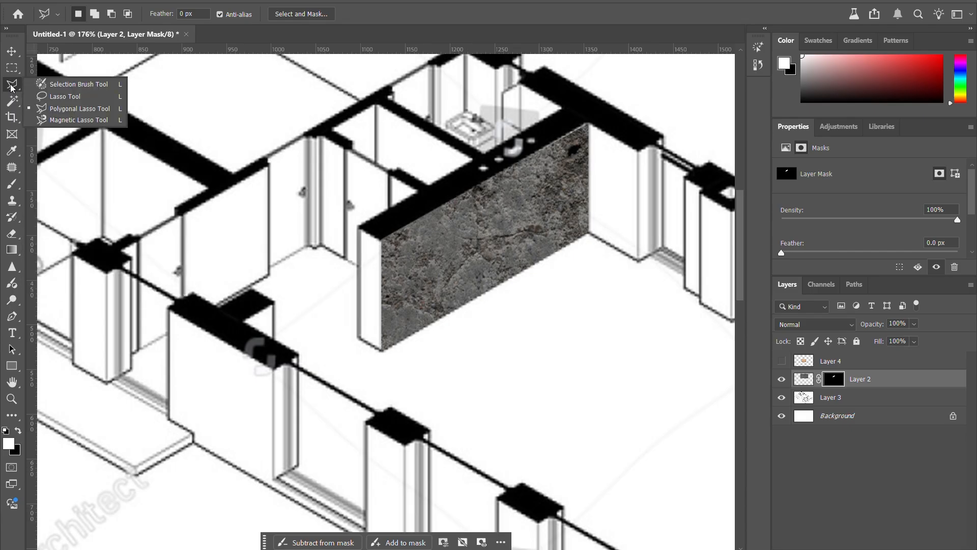
left_click(15, 85)
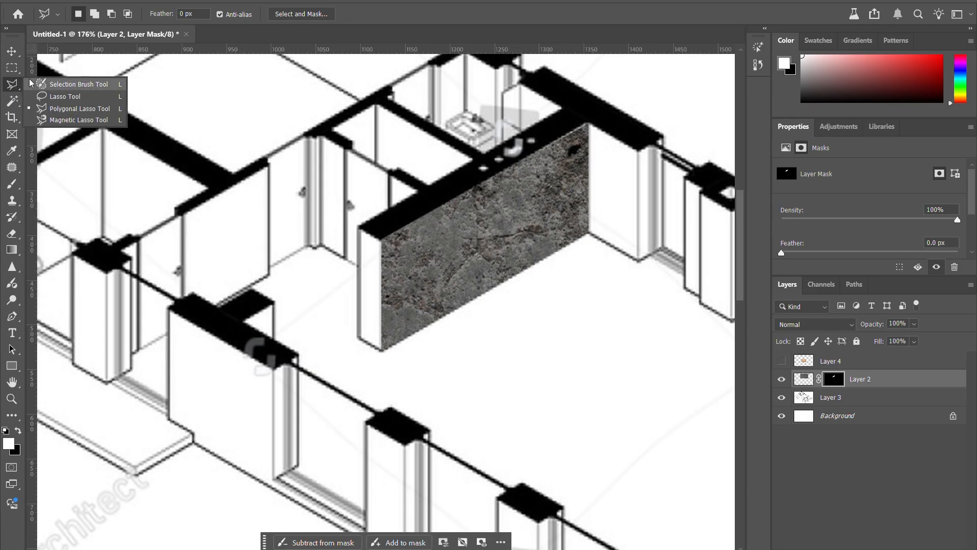
left_click(77, 113)
left_click(381, 241)
left_click(358, 228)
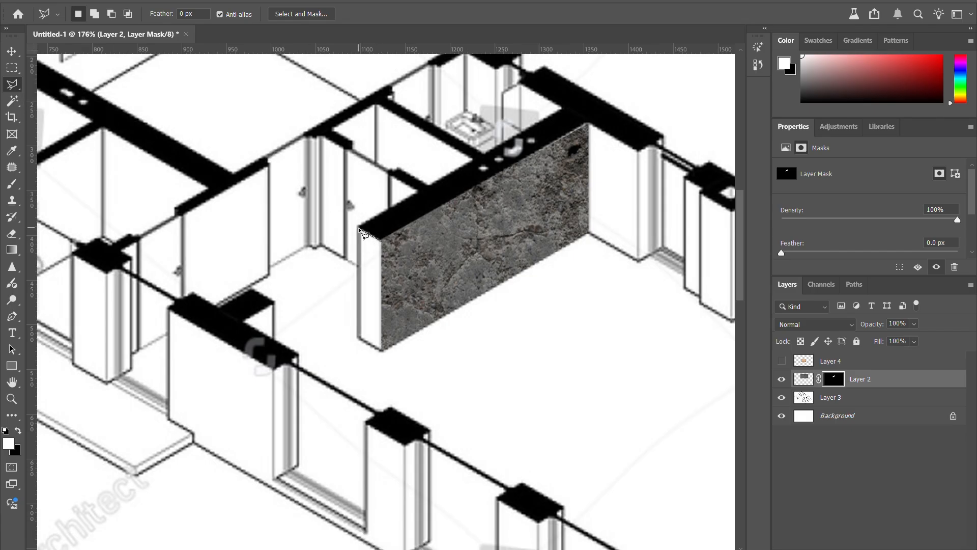
left_click(358, 337)
left_click(382, 349)
left_click(381, 242)
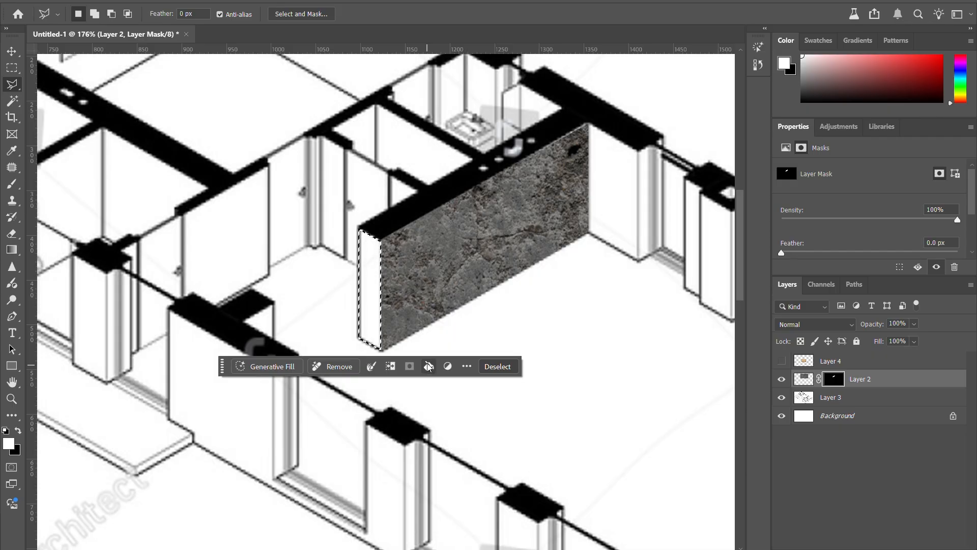
left_click(172, 0)
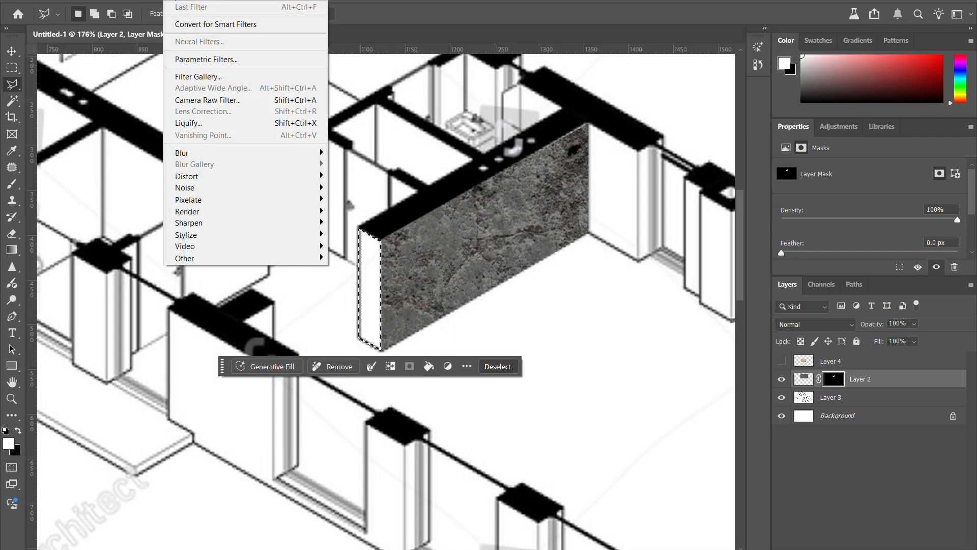
mouse_move(191, 1)
mouse_move(250, 1)
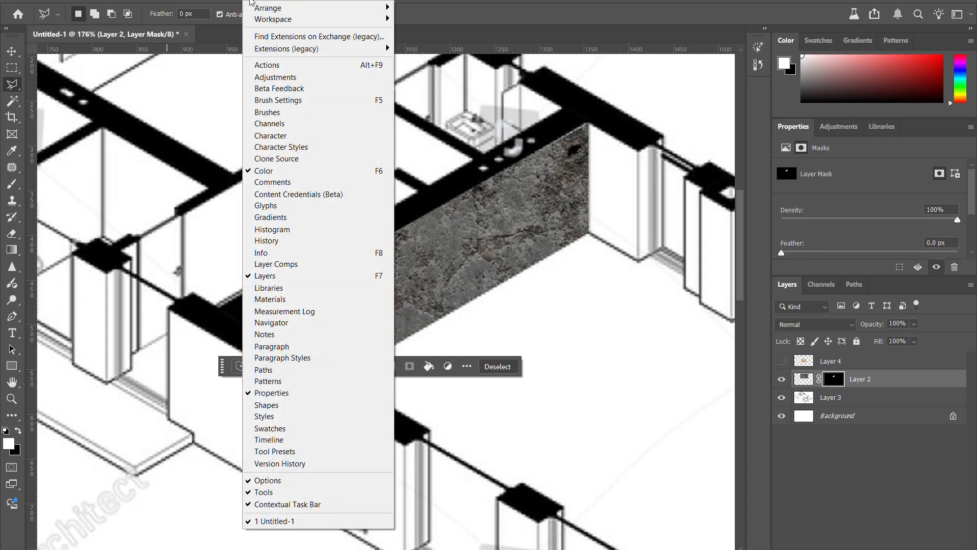
mouse_move(119, 1)
left_click(99, 0)
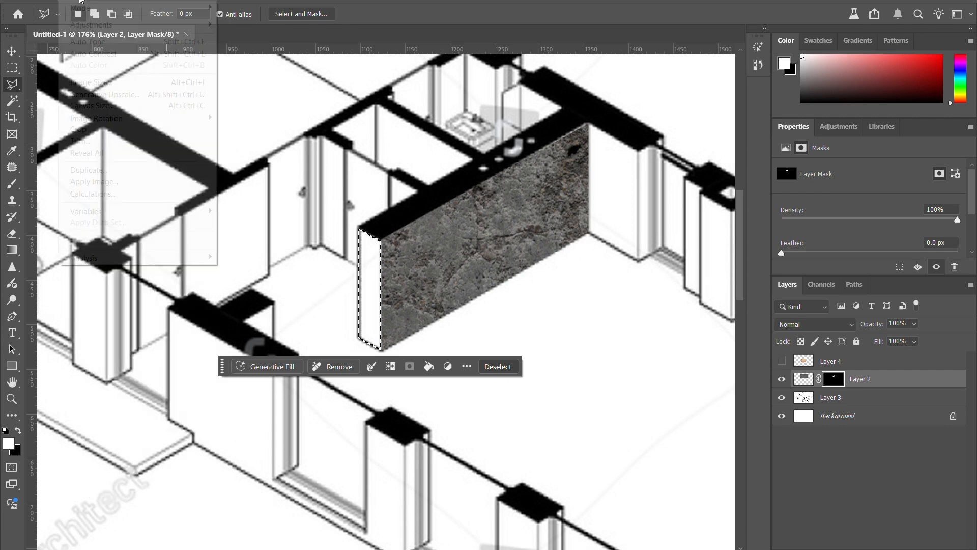
left_click(80, 0)
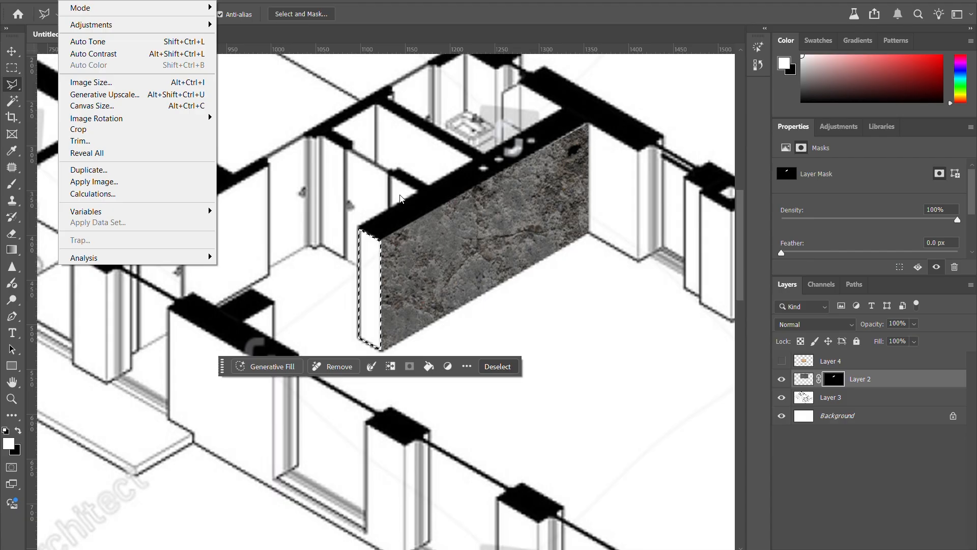
left_click(357, 11)
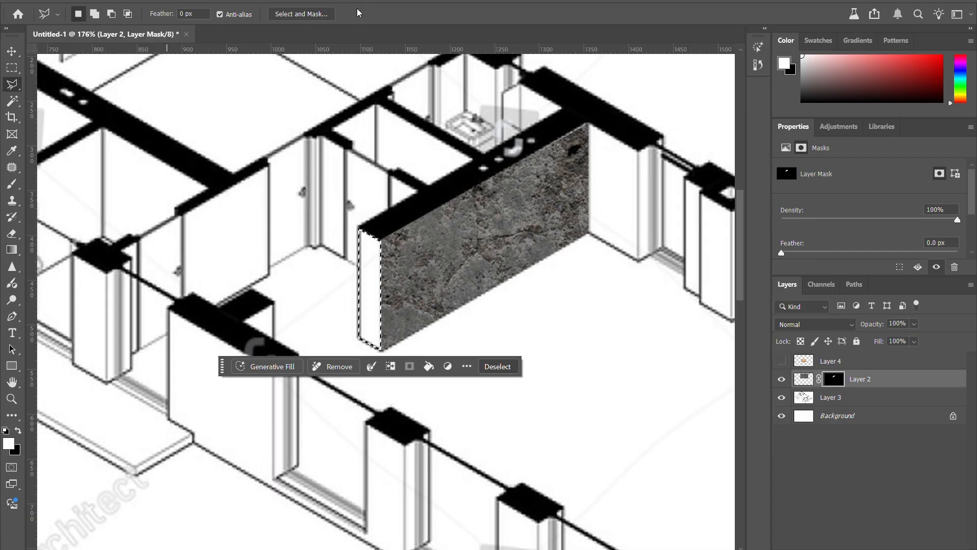
Step: Fill the selected end face on Layer 2's mask with white to reveal the texture there, and clear the selection
left_click(427, 367)
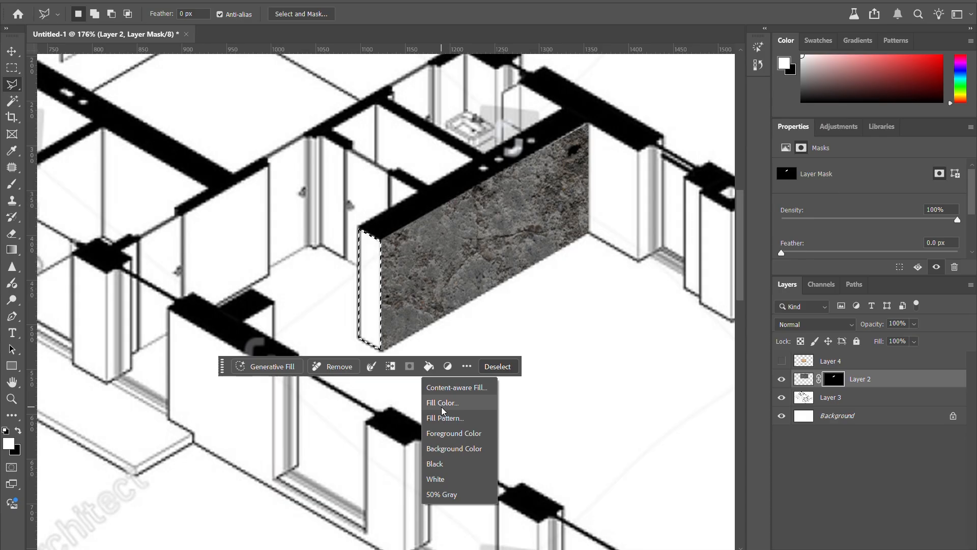
left_click(443, 464)
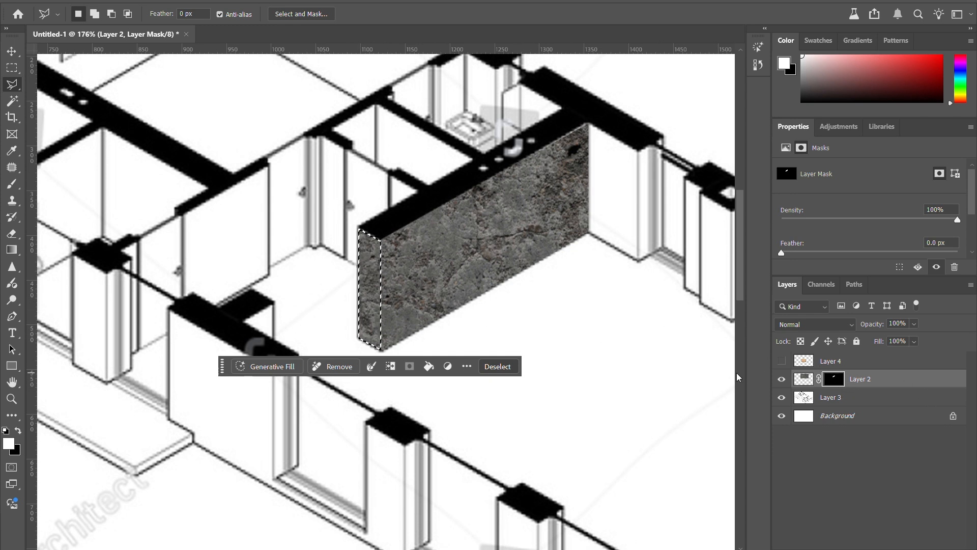
left_click(503, 367)
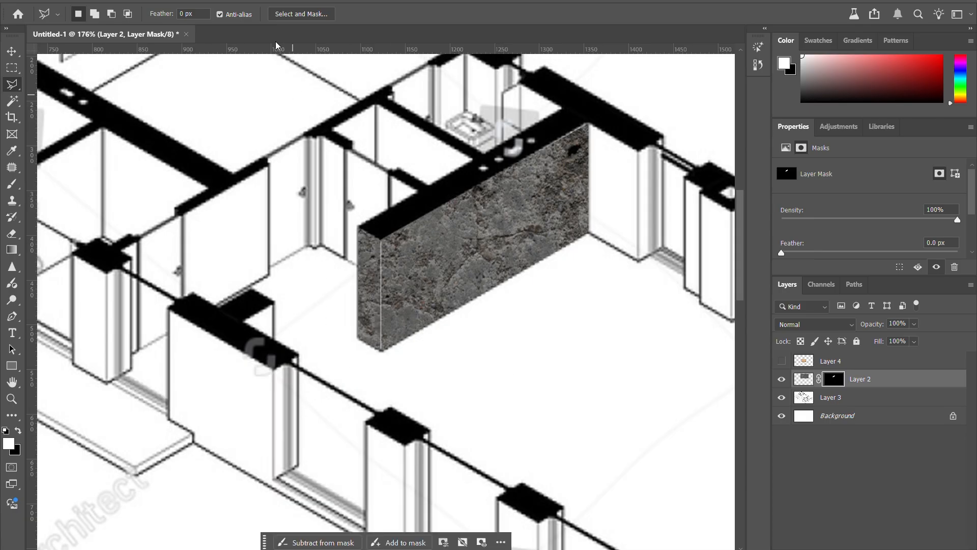
left_click(265, 1)
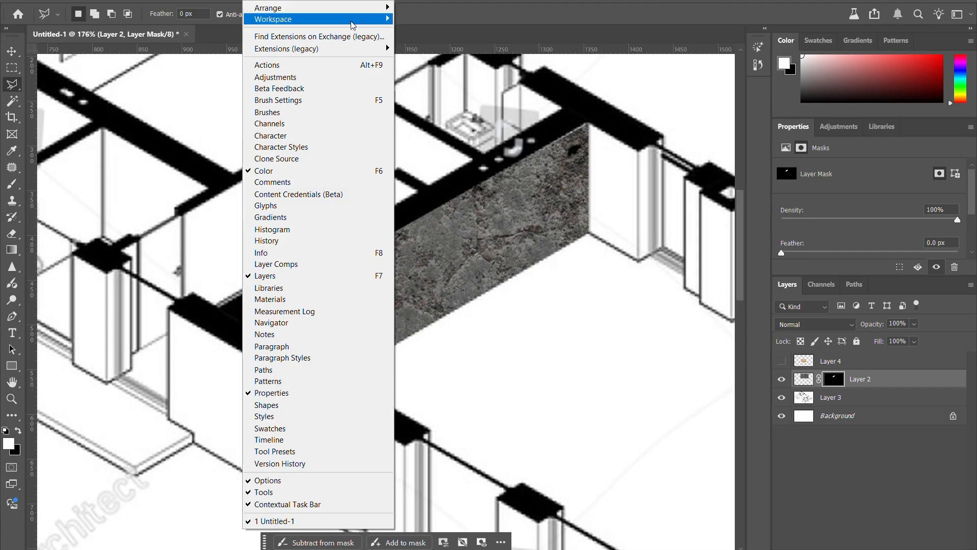
mouse_move(352, 24)
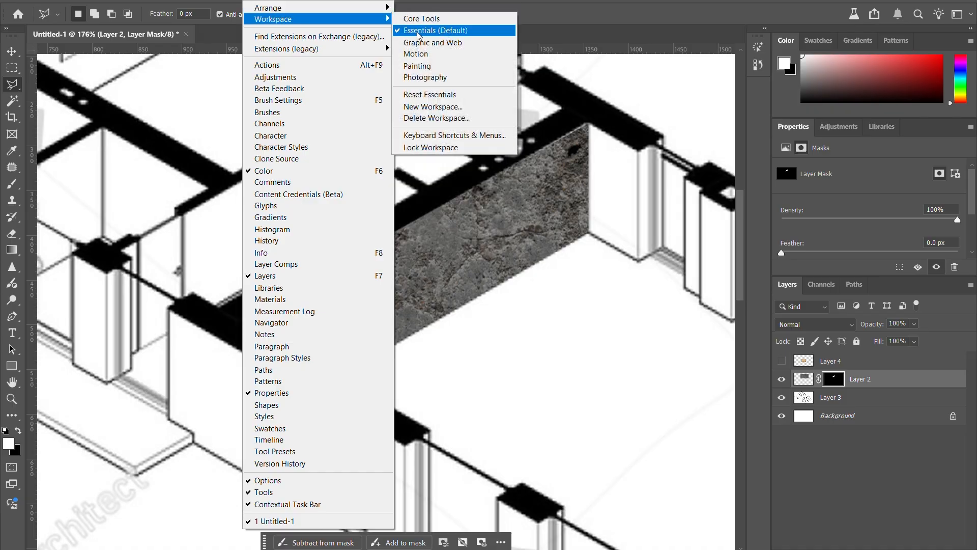
left_click(467, 210)
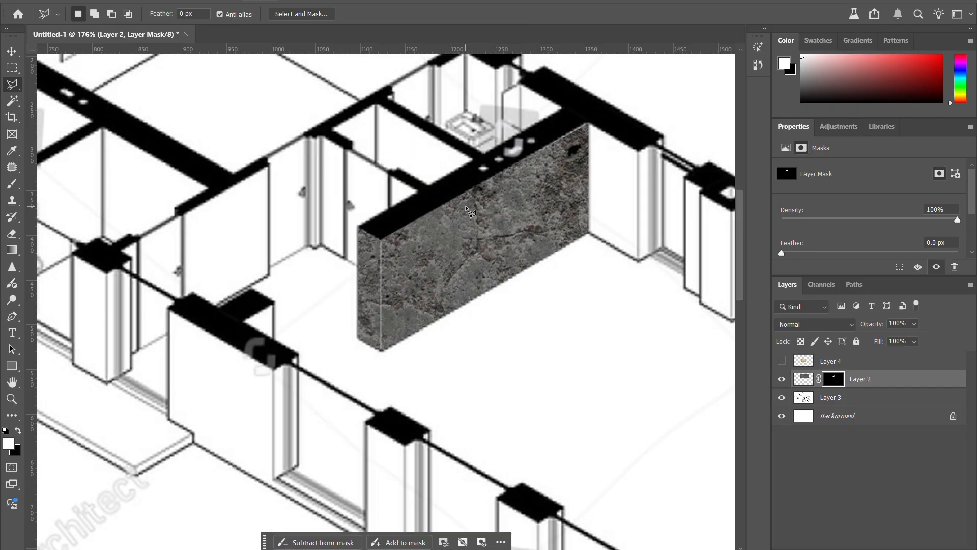
Step: Switch to the Move tool, make the hidden wood texture on Layer 4 visible and select that layer
scroll(385, 252, "down", 3)
key("v")
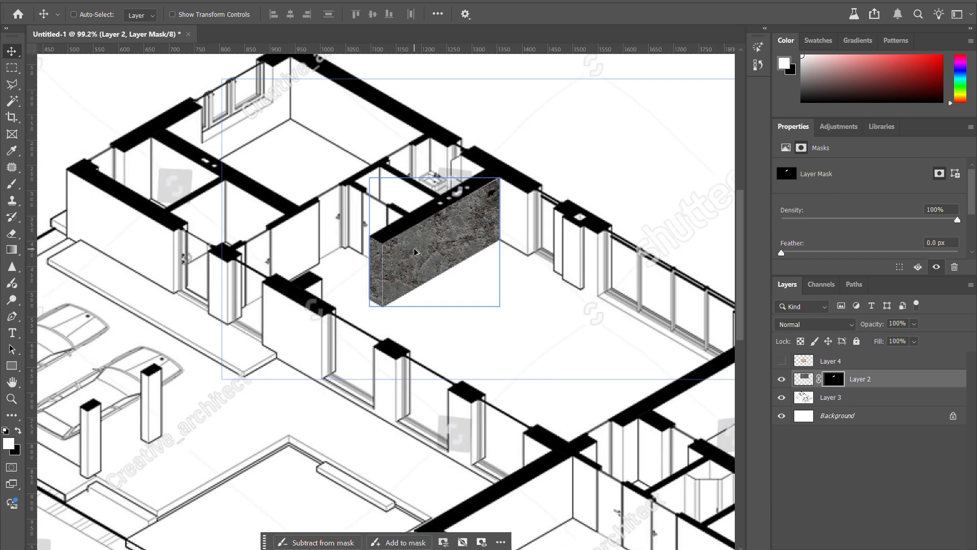
scroll(415, 252, "down", 2)
scroll(450, 272, "down", 2)
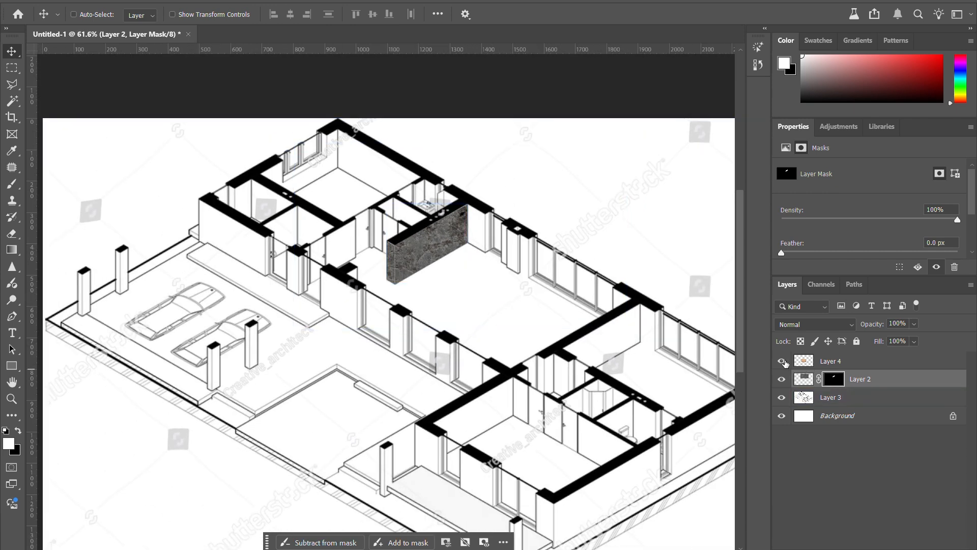
left_click(781, 361)
left_click_drag(396, 338, 397, 360)
key("ctrl+z")
left_click(829, 361)
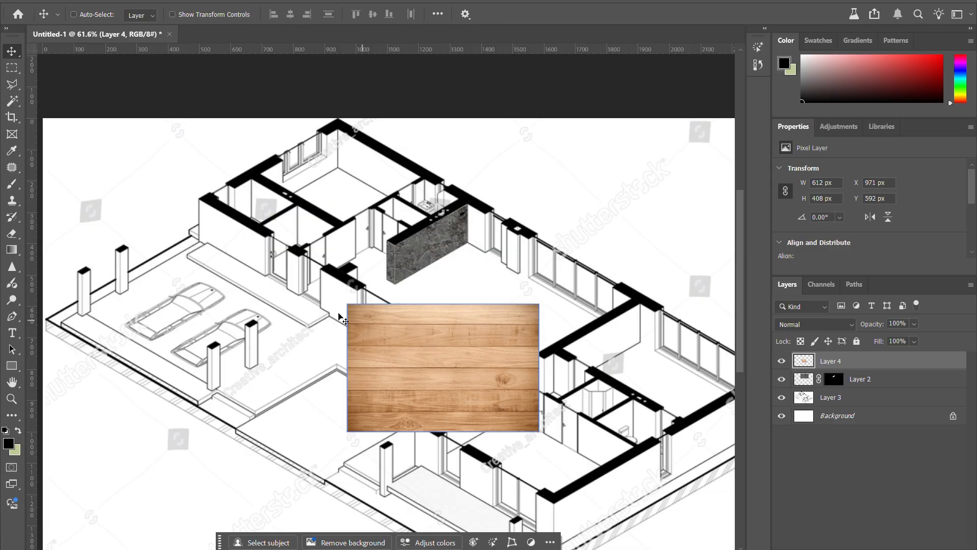
Step: Try Auto-Select by moving the concrete and wood textures directly on the canvas, undoing each move
scroll(277, 289, "down", 6)
scroll(498, 446, "up", 5)
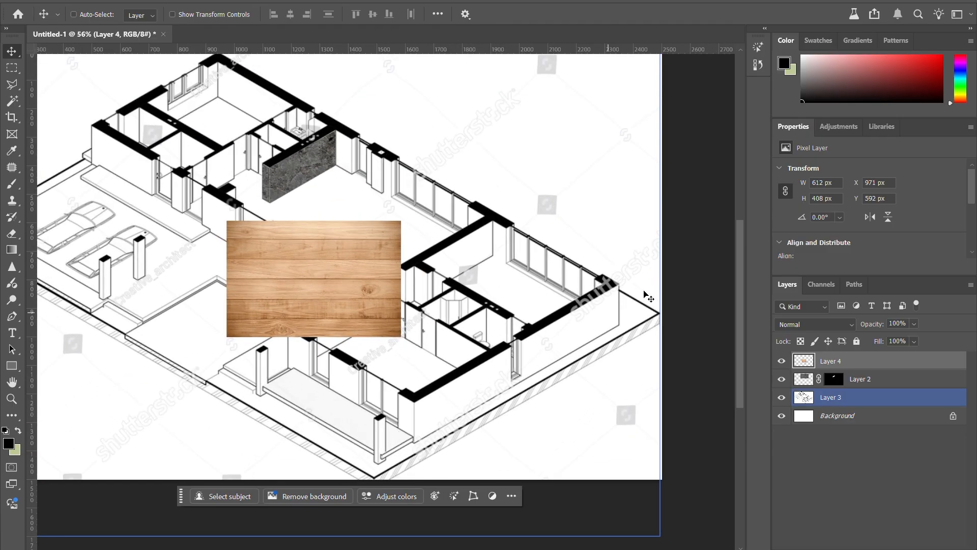
scroll(543, 423, "up", 1)
left_click_drag(452, 354, 410, 338)
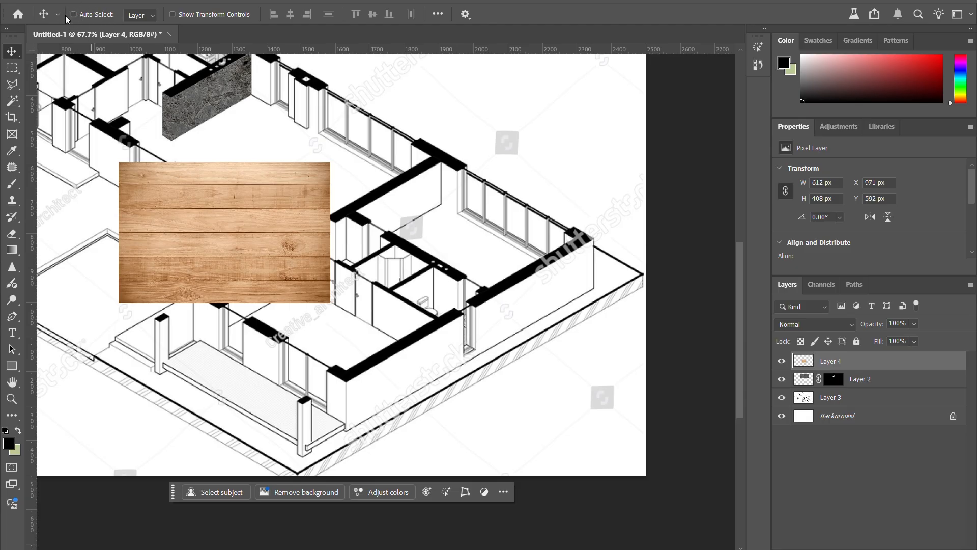
left_click(104, 15)
left_click_drag(209, 84, 438, 157)
key("ctrl+z")
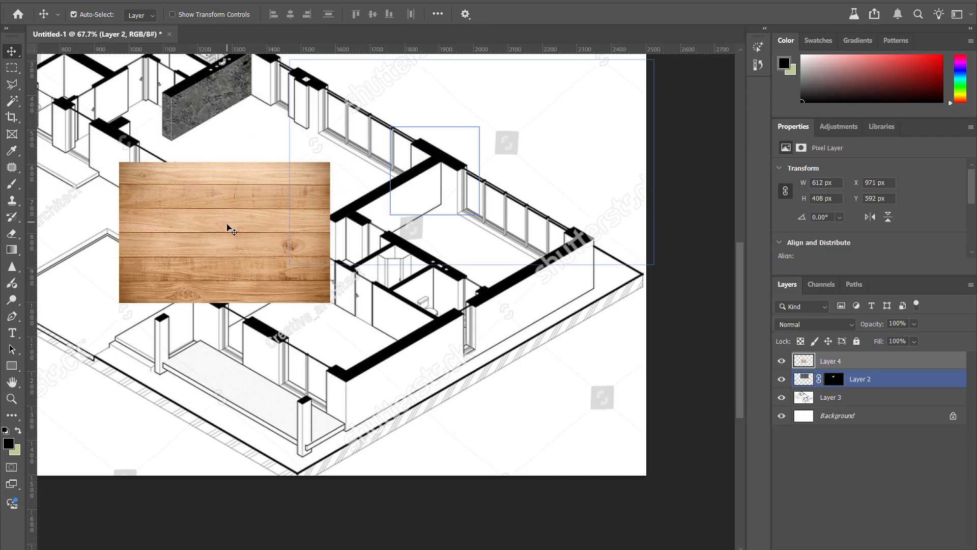
left_click_drag(229, 227, 482, 321)
key("ctrl+z")
left_click_drag(218, 110, 372, 150)
key("ctrl+z")
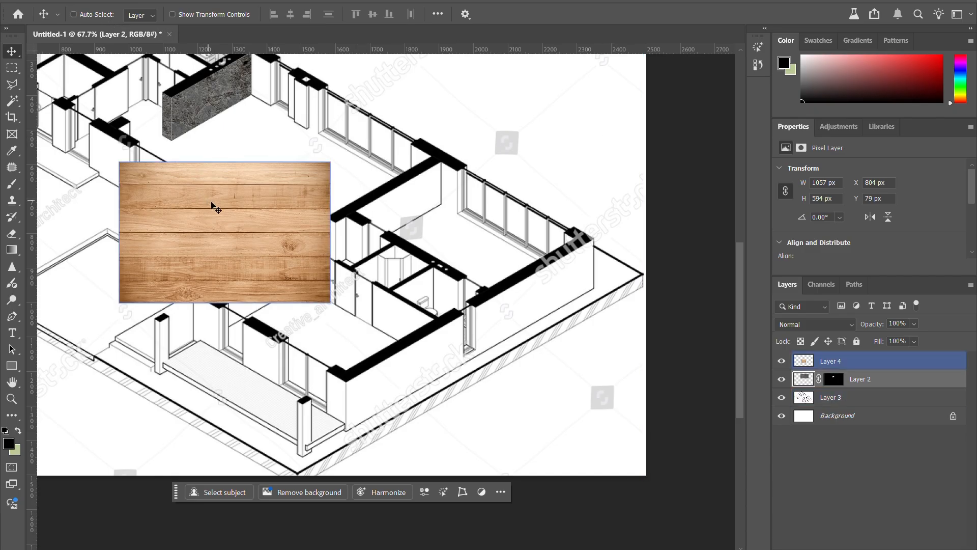
Step: Select Layer 4 and move the wood texture over the long exterior wall beside the hatched edge of the floor plan
left_click(847, 364)
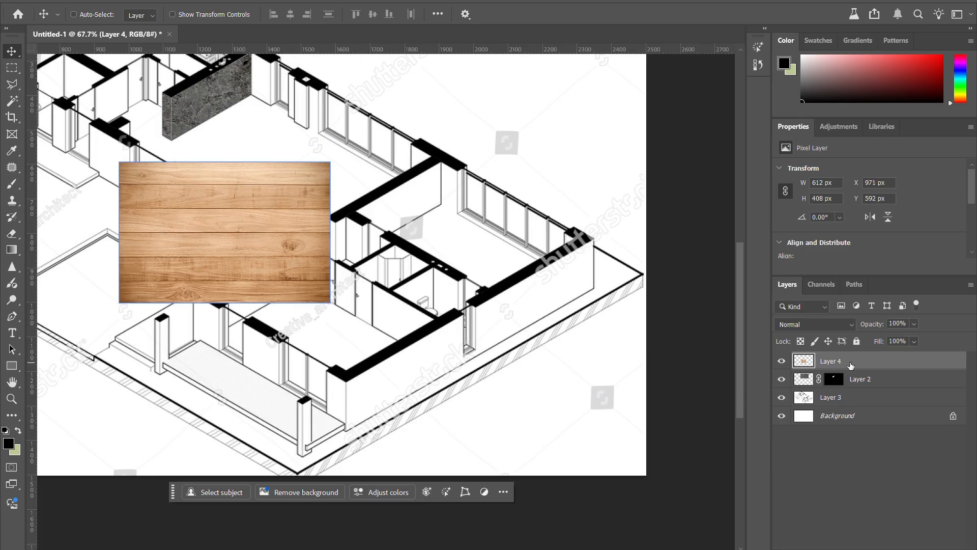
left_click_drag(212, 248, 456, 294)
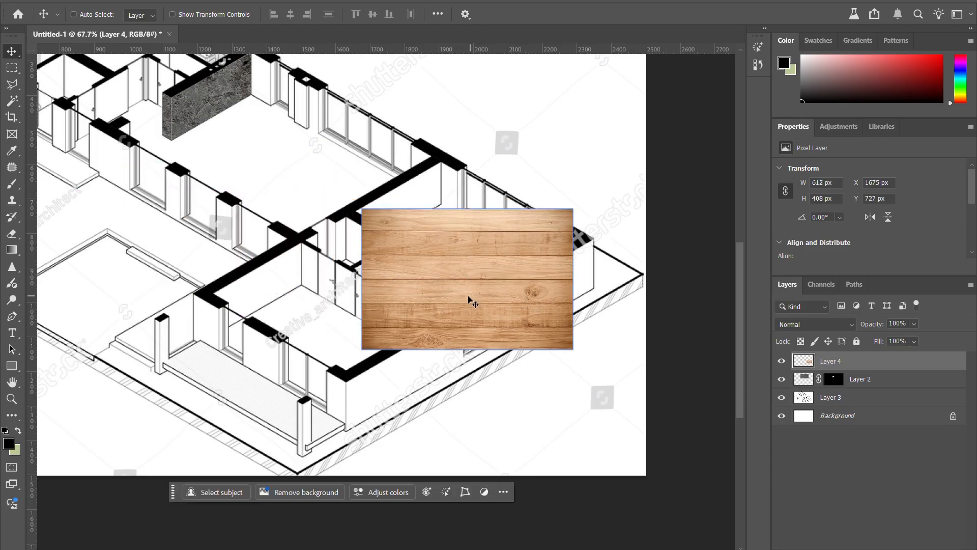
scroll(443, 333, "down", 1)
scroll(447, 367, "up", 2)
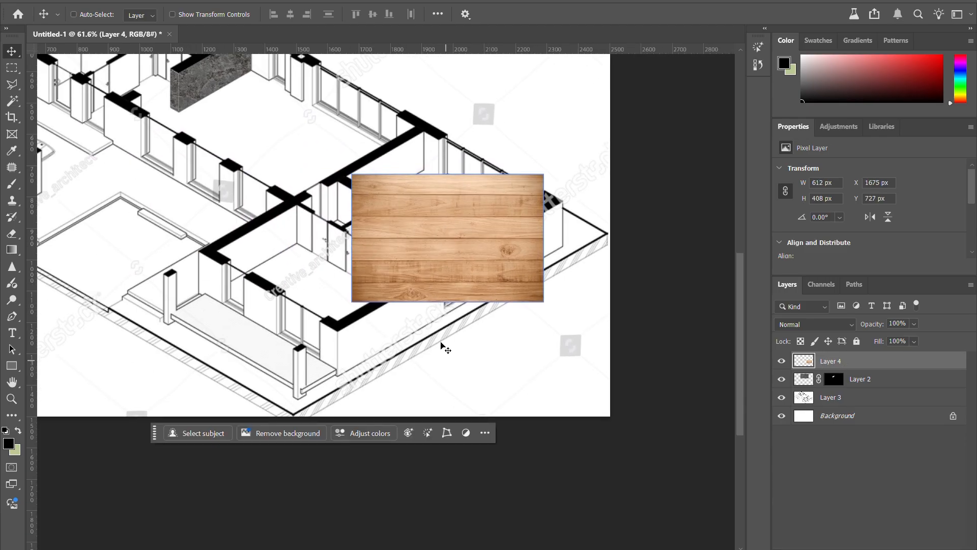
left_click_drag(435, 206, 460, 276)
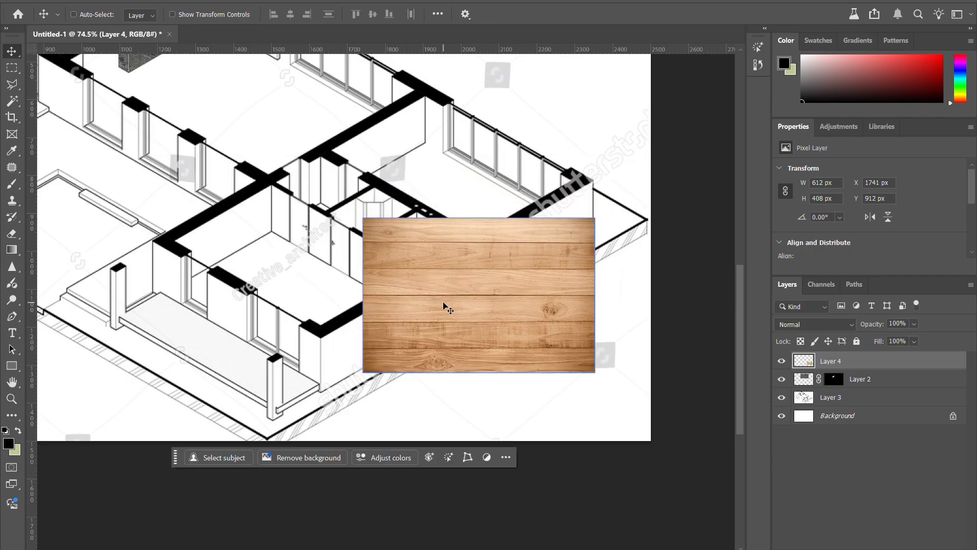
left_click_drag(454, 301, 438, 309)
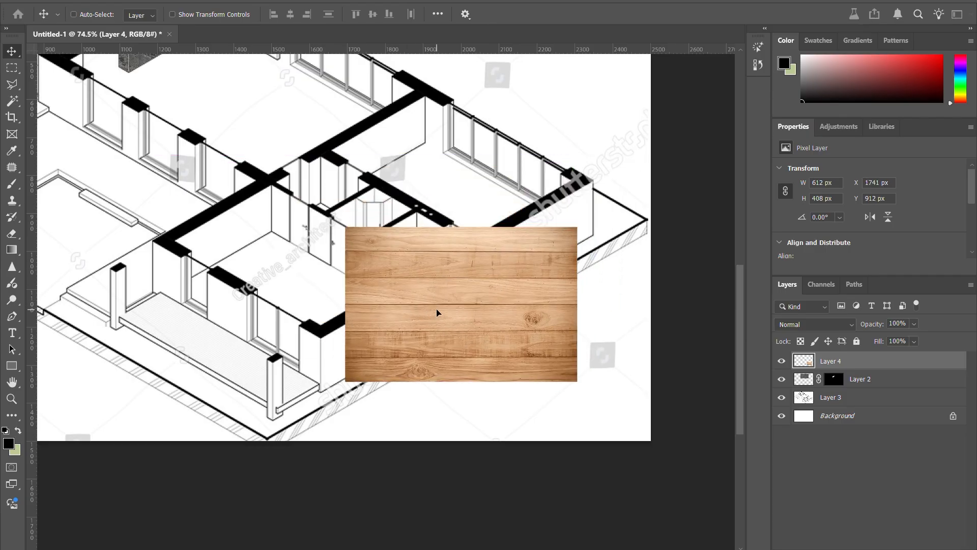
key("ctrl+t")
left_click_drag(445, 296, 408, 304)
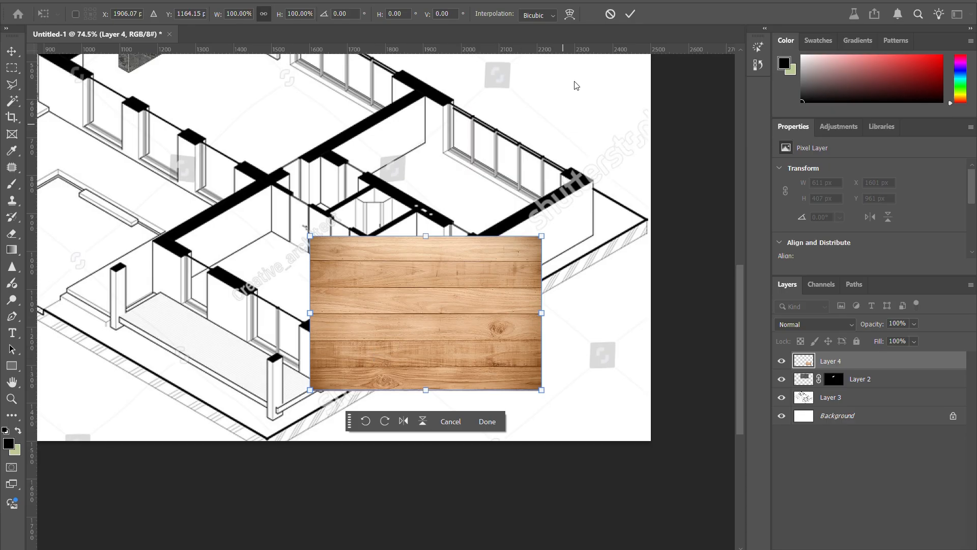
left_click(611, 15)
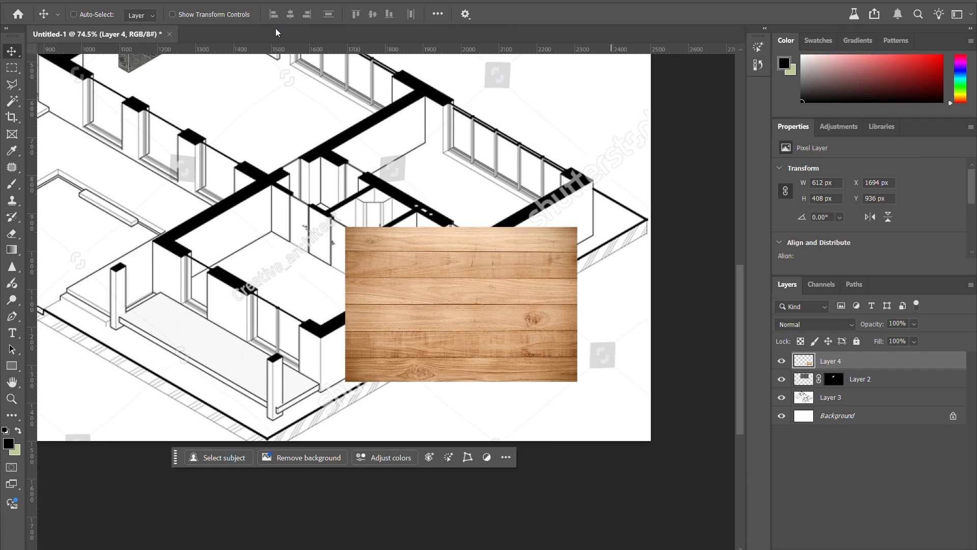
Step: Shift the wood texture around the exterior wall and try Show Transform Controls, switching it off again
left_click_drag(412, 276, 387, 270)
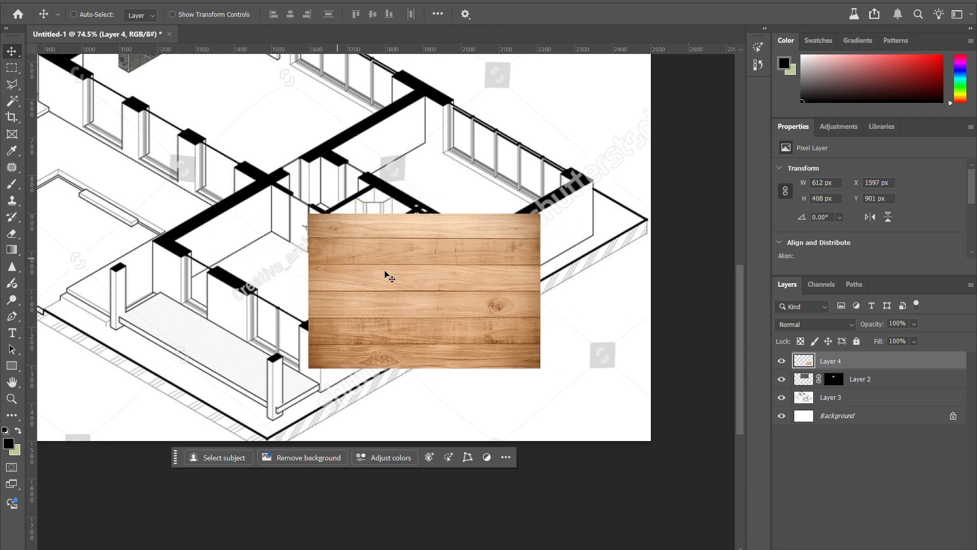
left_click(191, 16)
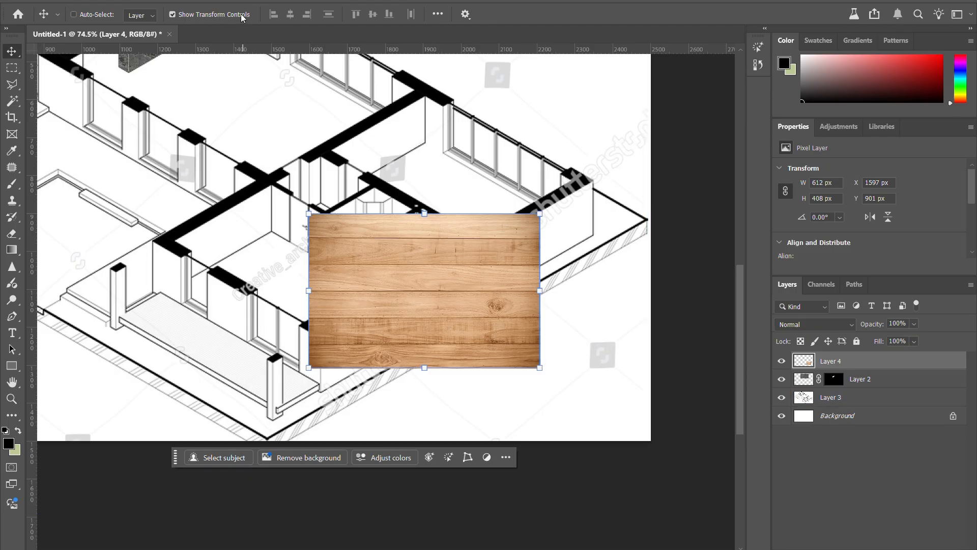
left_click(221, 14)
left_click_drag(436, 322, 461, 311)
Step: Free-transform the wood texture, rotating it to about -30° to follow the exterior wall and placing it over that wall
key("ctrl+t")
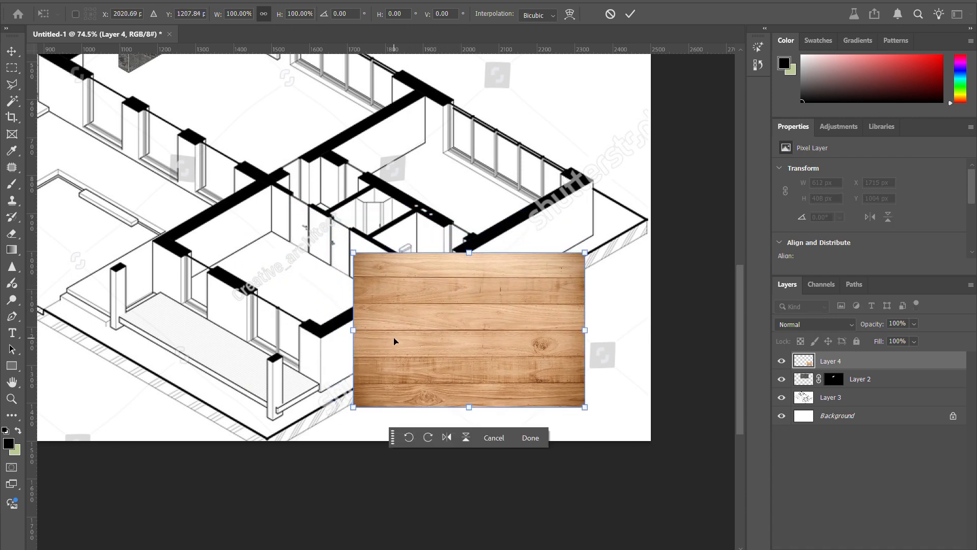
left_click_drag(395, 341, 425, 365)
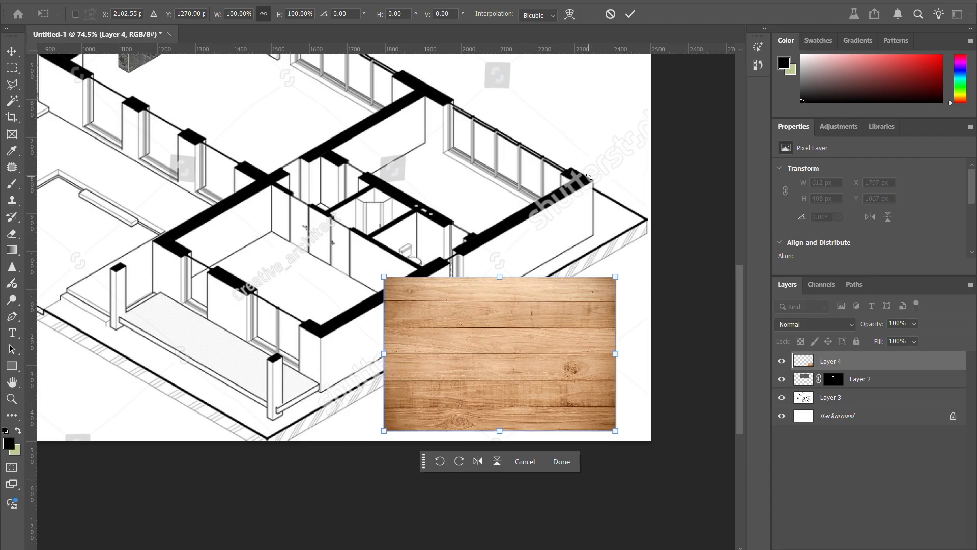
left_click_drag(467, 358, 405, 320)
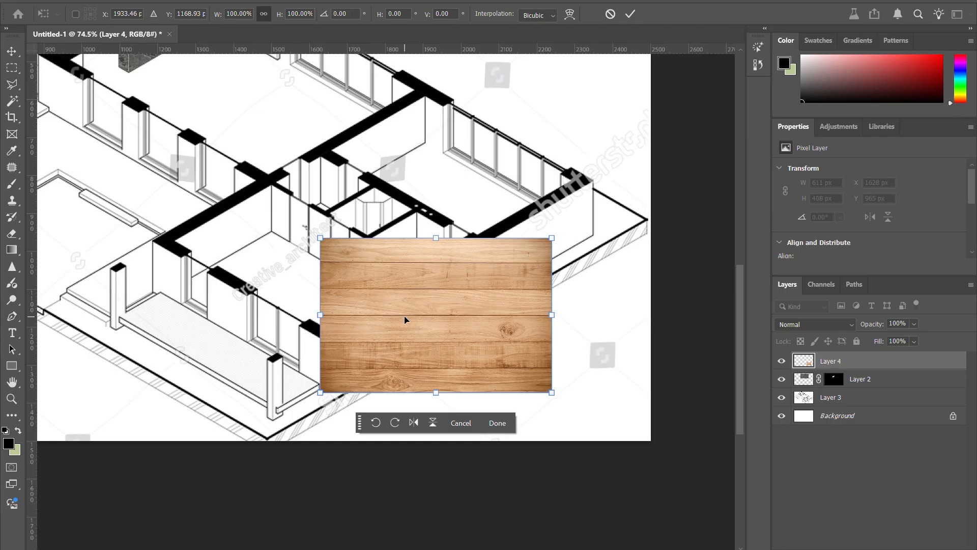
left_click_drag(553, 392, 575, 331)
left_click_drag(425, 319, 388, 272)
left_click_drag(543, 281, 543, 273)
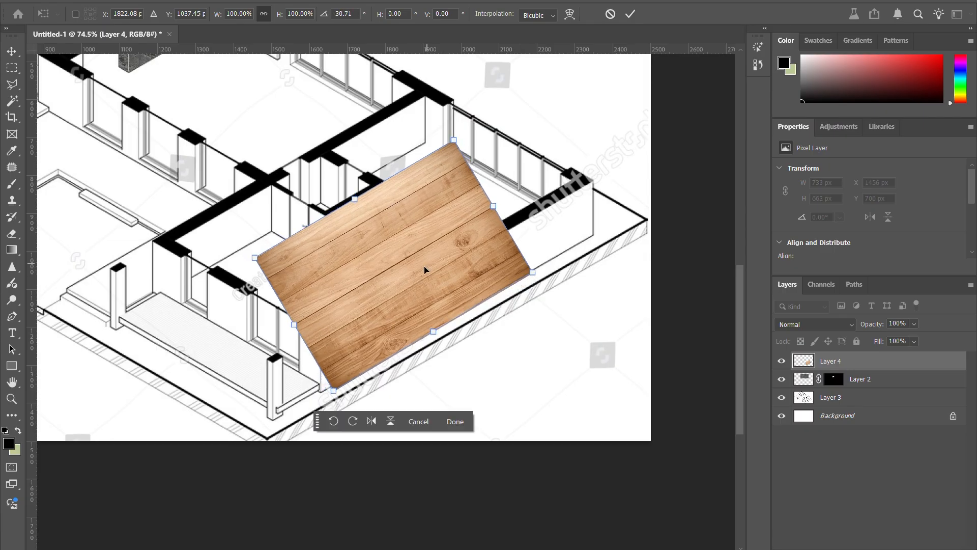
left_click_drag(426, 268, 415, 270)
left_click_drag(515, 275, 513, 278)
Step: Squash the wood texture to about 49% height over the exterior wall and set Layer 4's opacity to 30%
left_click_drag(407, 285, 389, 303)
left_click_drag(336, 199, 400, 287)
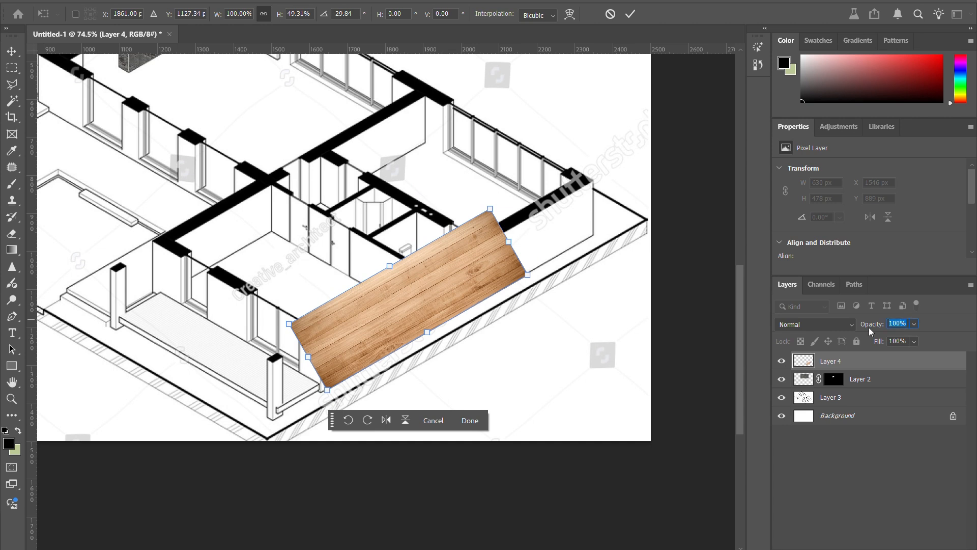
type("30")
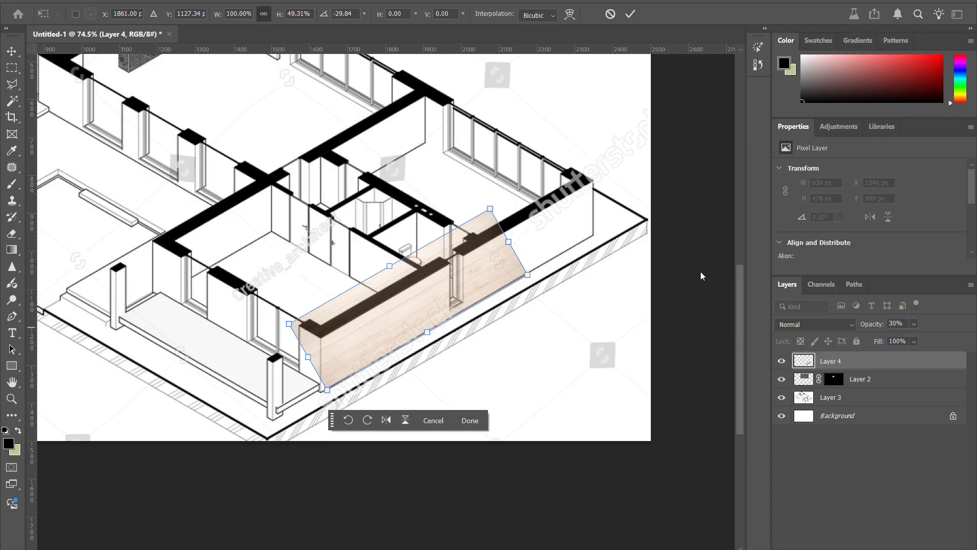
Step: Distort the wood texture so its four corners match the corners of the long exterior wall's face, and apply the transform
right_click(451, 272)
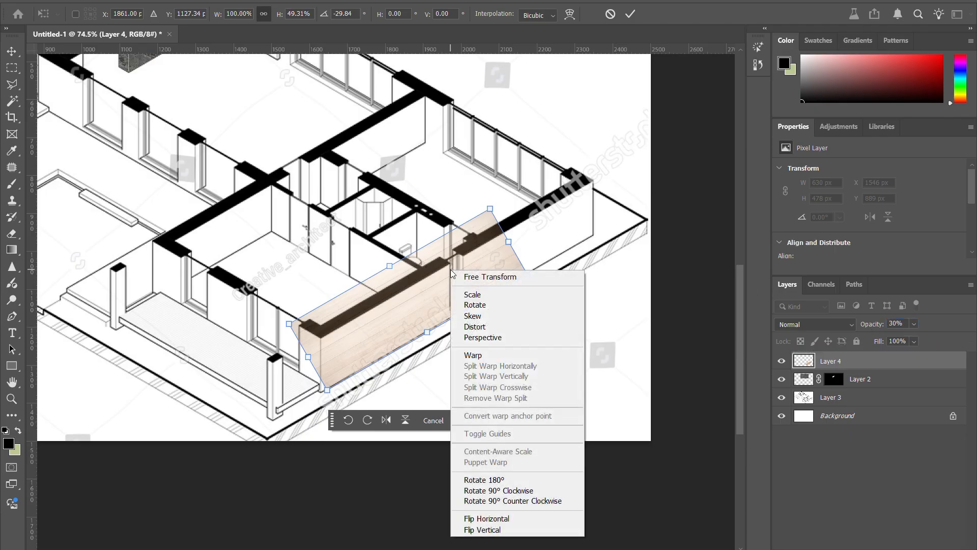
left_click(484, 328)
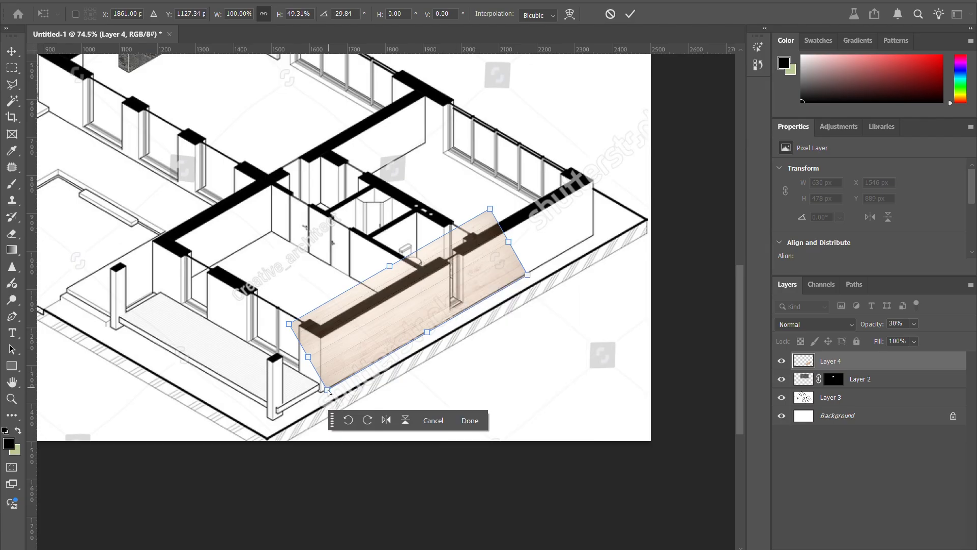
left_click_drag(328, 391, 320, 392)
left_click_drag(289, 324, 320, 337)
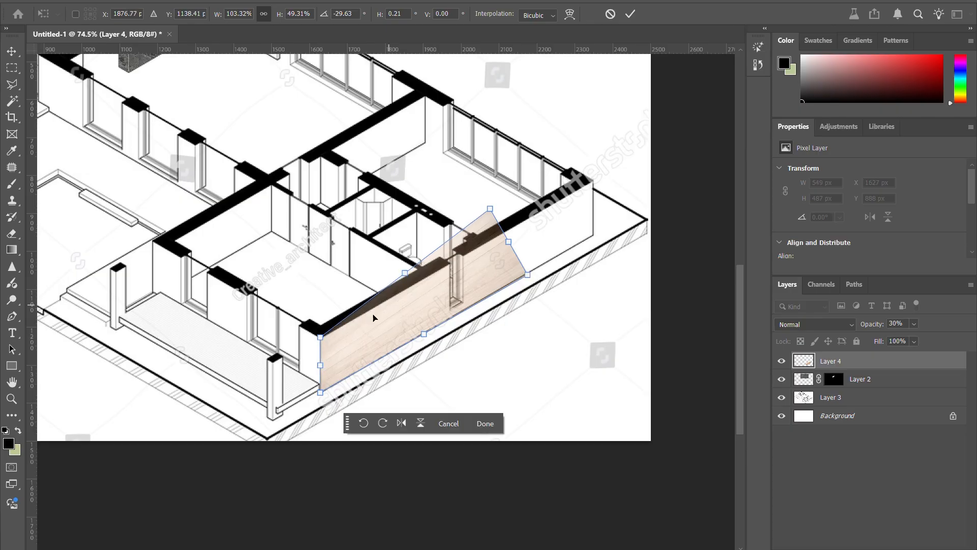
left_click_drag(521, 273, 593, 235)
left_click_drag(490, 208, 592, 181)
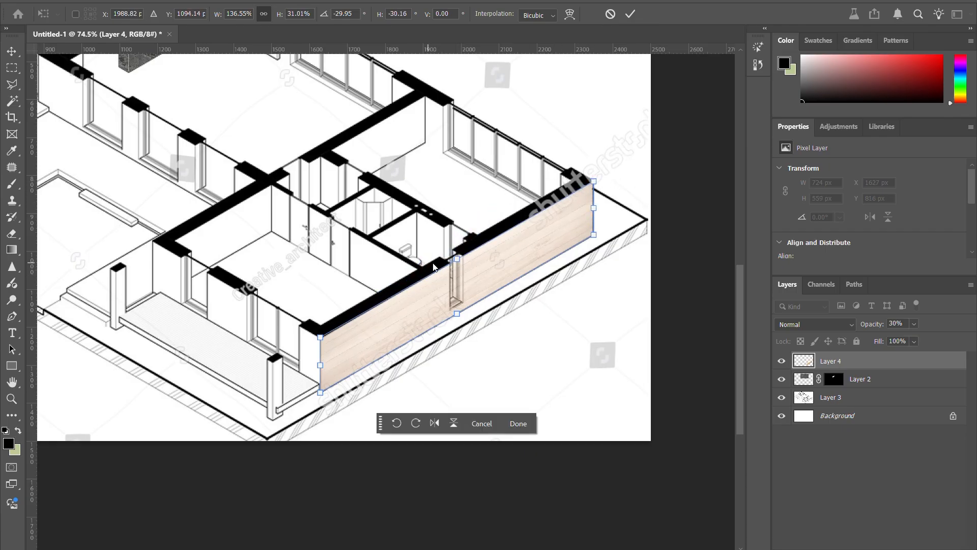
scroll(315, 372, "up", 5)
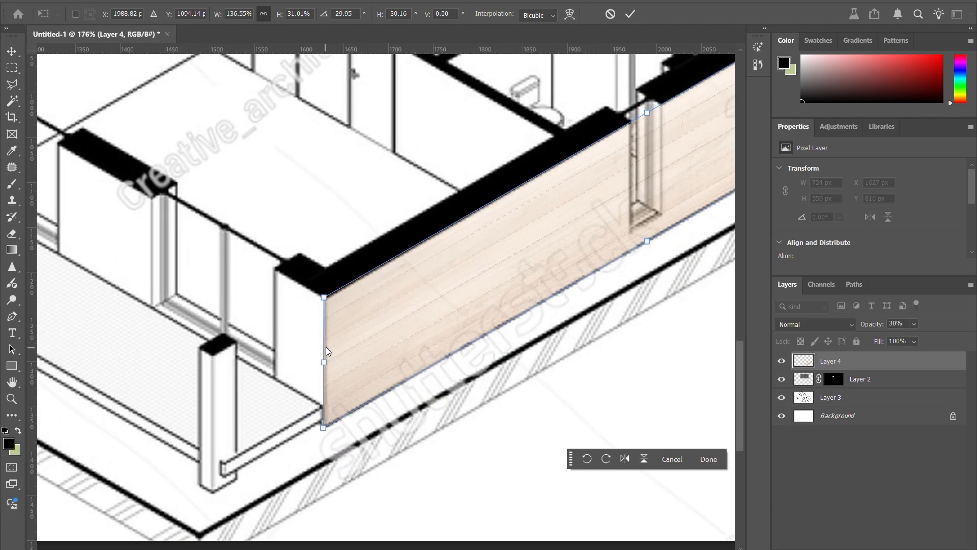
scroll(333, 293, "down", 6)
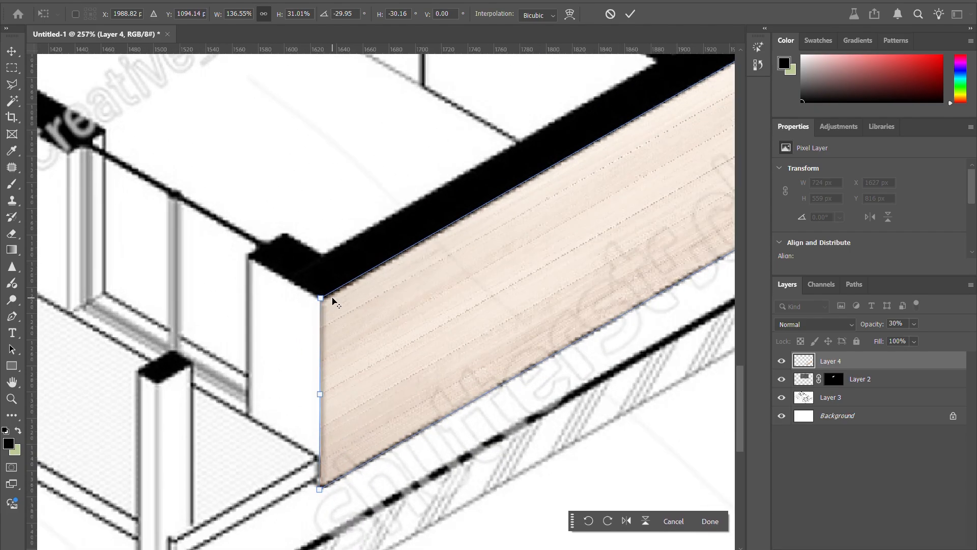
scroll(412, 210, "down", 2)
scroll(603, 112, "up", 7)
scroll(666, 140, "down", 3)
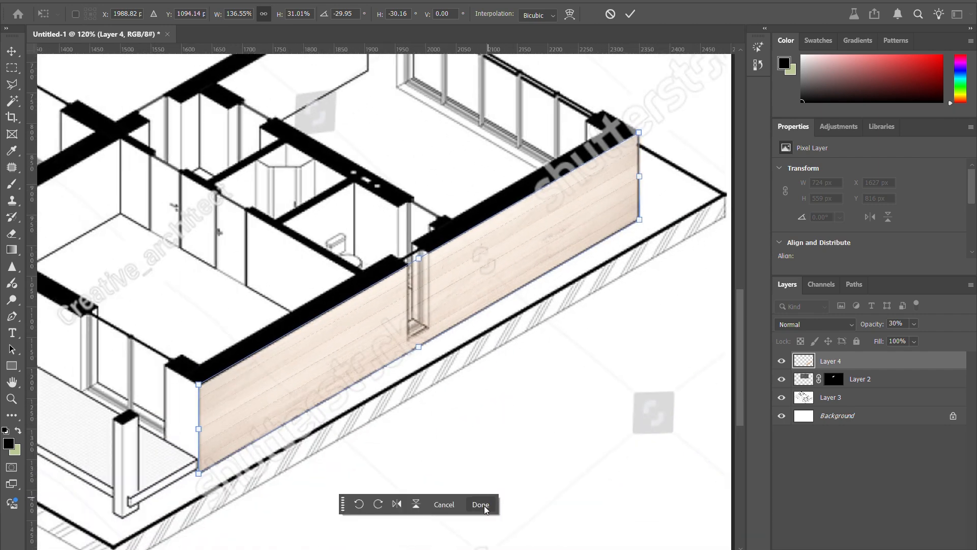
left_click(484, 505)
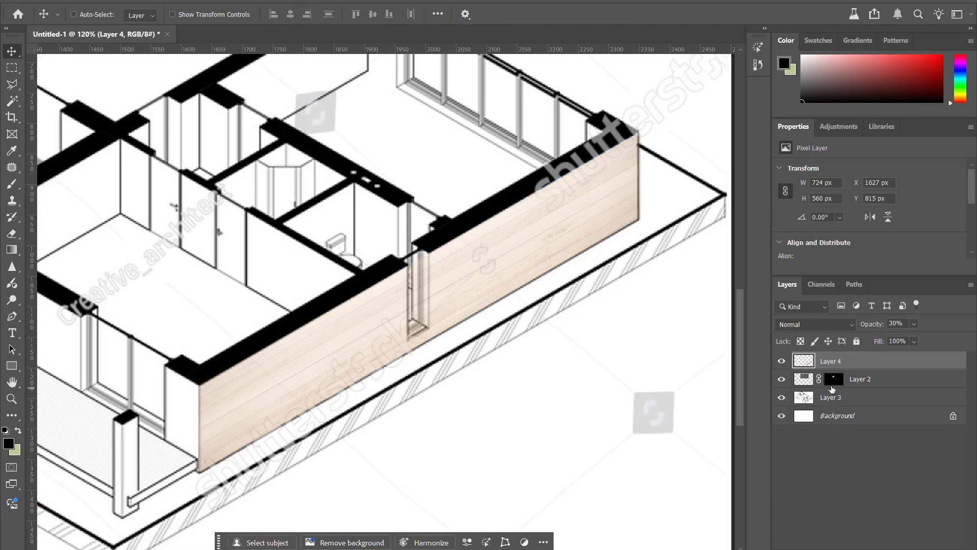
scroll(414, 293, "up", 2)
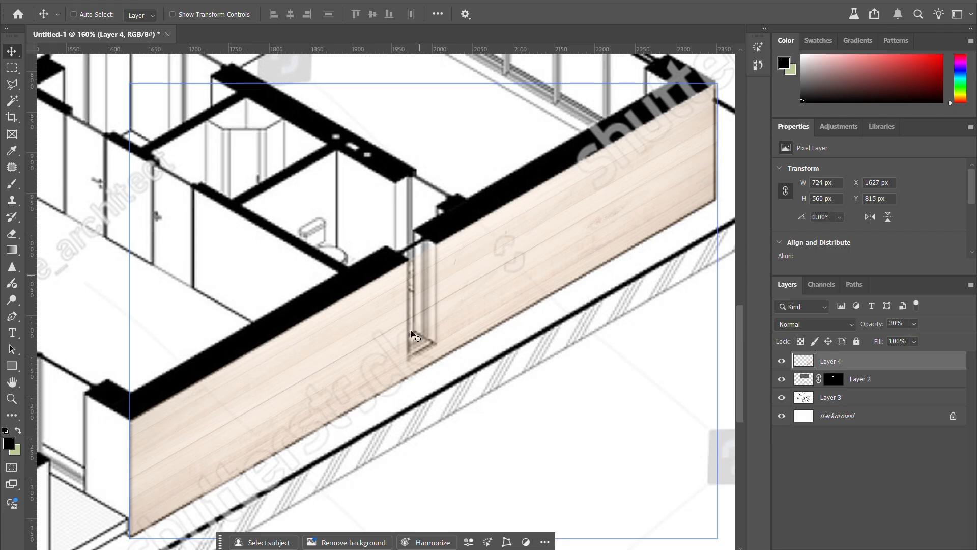
scroll(426, 312, "down", 1)
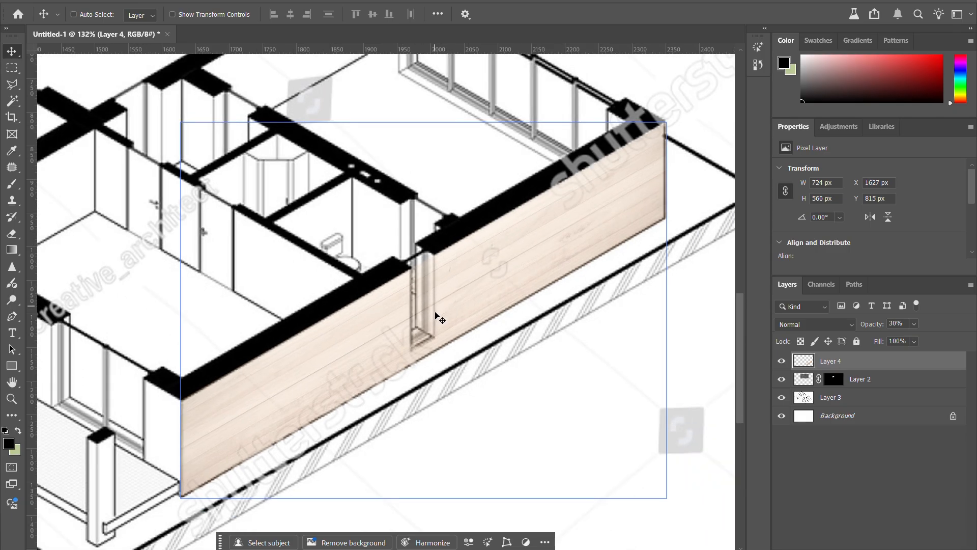
Step: Outline the narrow window opening in the wood-clad exterior wall with a Polygonal Lasso selection about 39 × 147 px
left_click(14, 87)
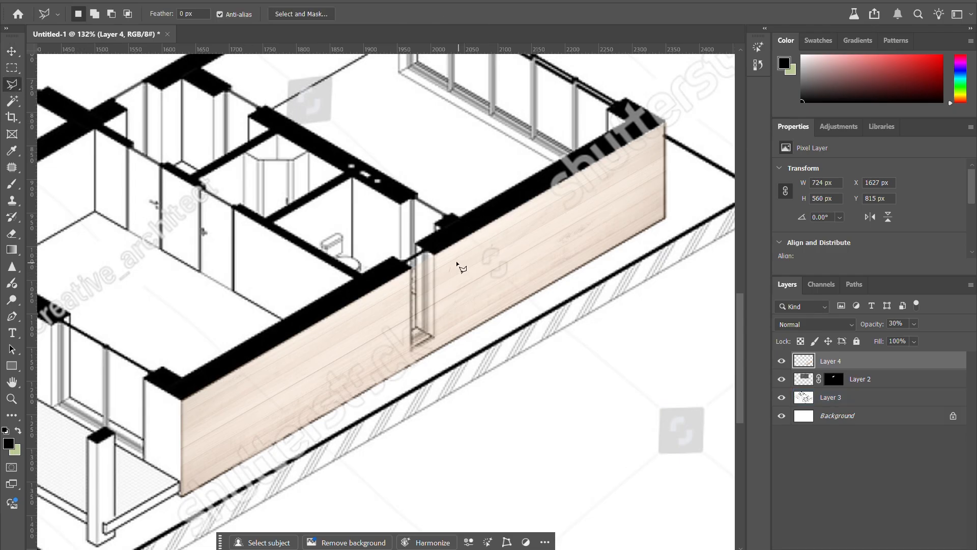
scroll(437, 266, "up", 2)
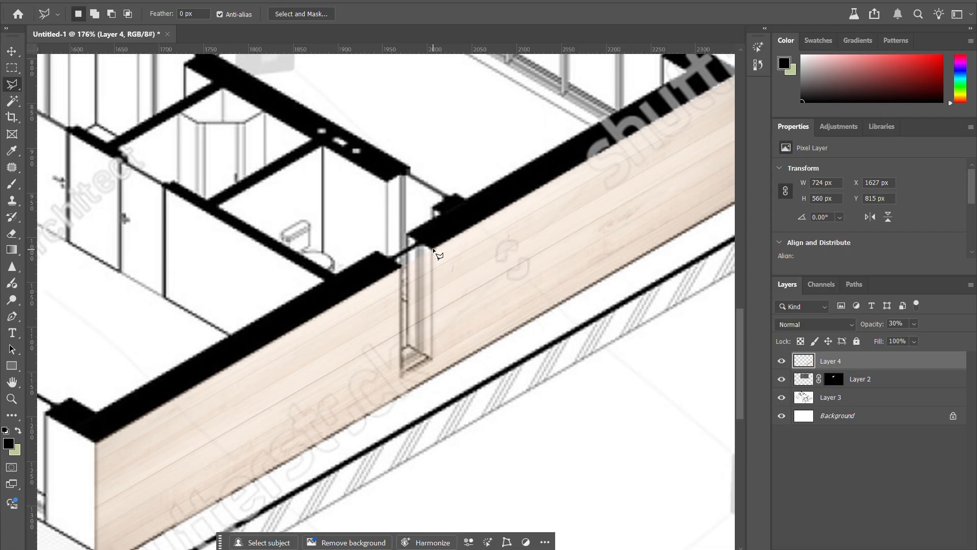
left_click(433, 249)
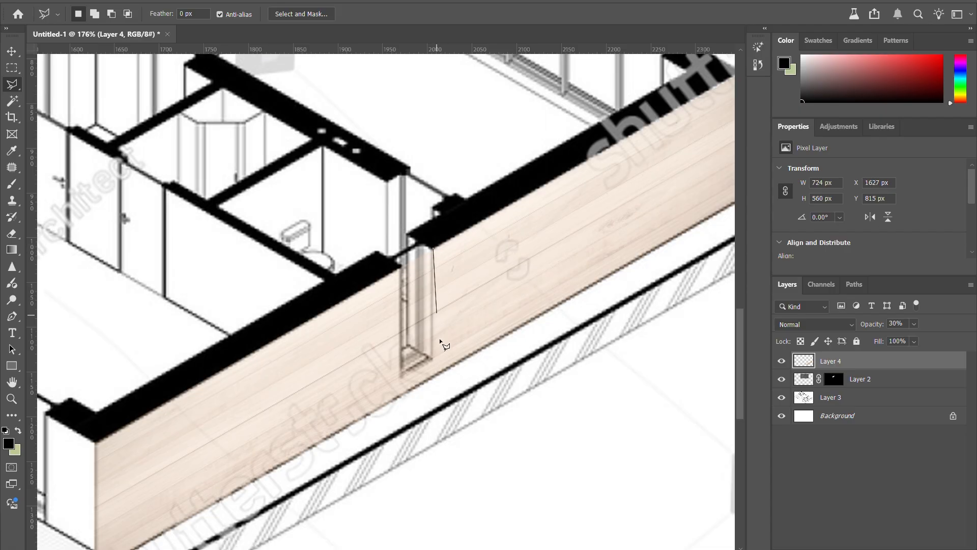
left_click(401, 377)
double_click(399, 264)
scroll(430, 267, "down", 2)
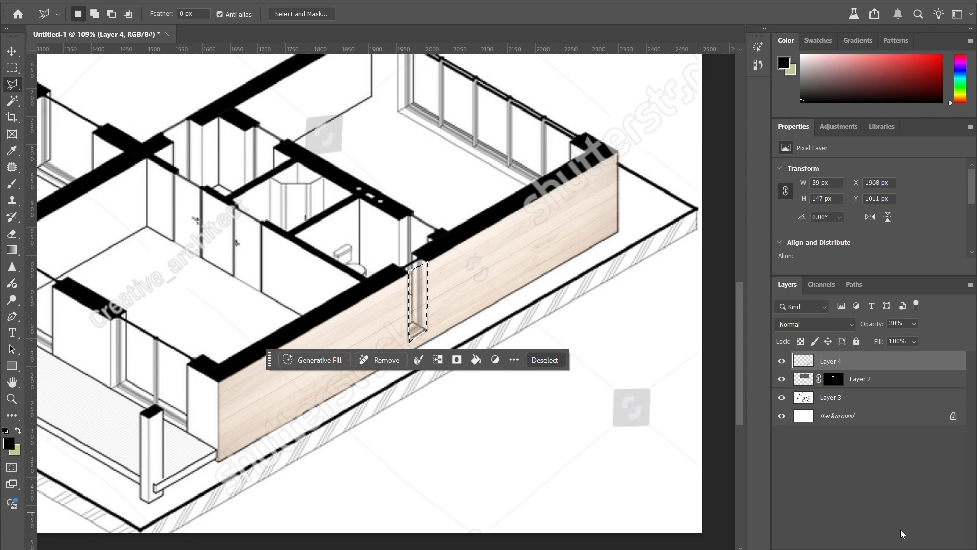
Step: Try a layer mask revealing only the window selection on Layer 4, undo it, and try inverting the selection, undoing that too
left_click(456, 359)
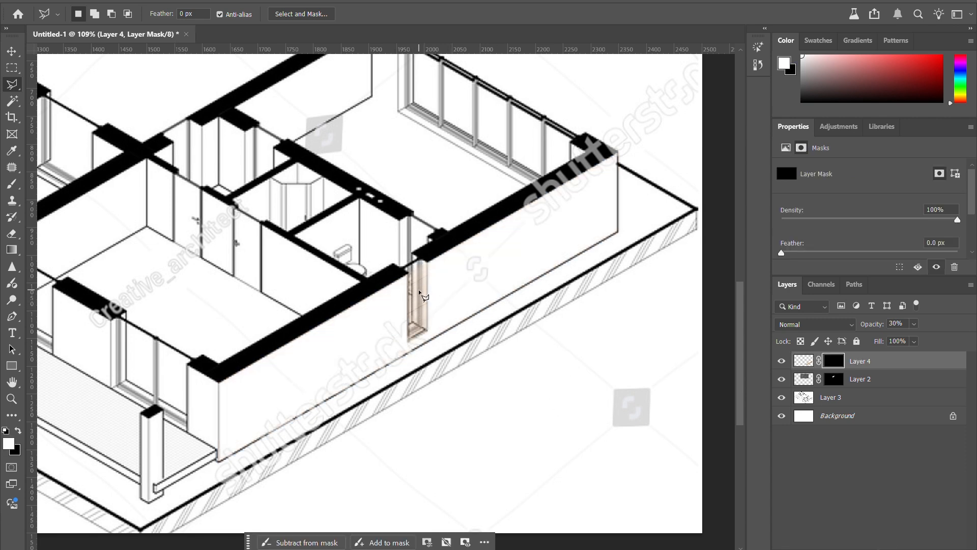
key("ctrl+z")
right_click(442, 277)
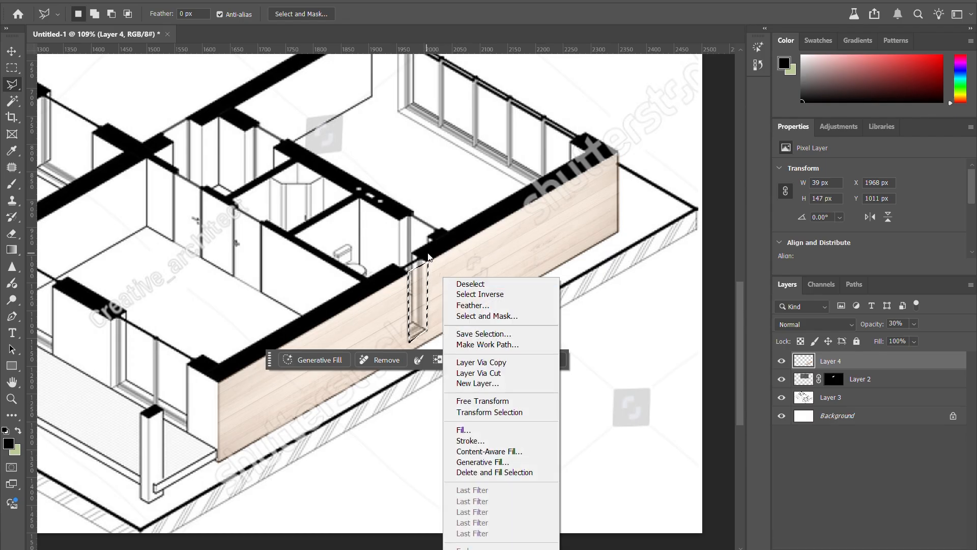
left_click(465, 297)
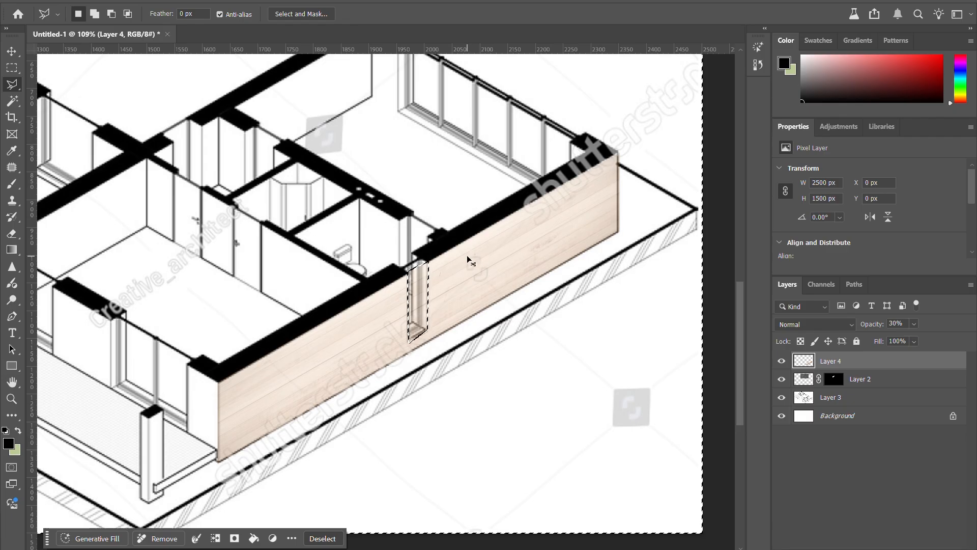
key("ctrl+z")
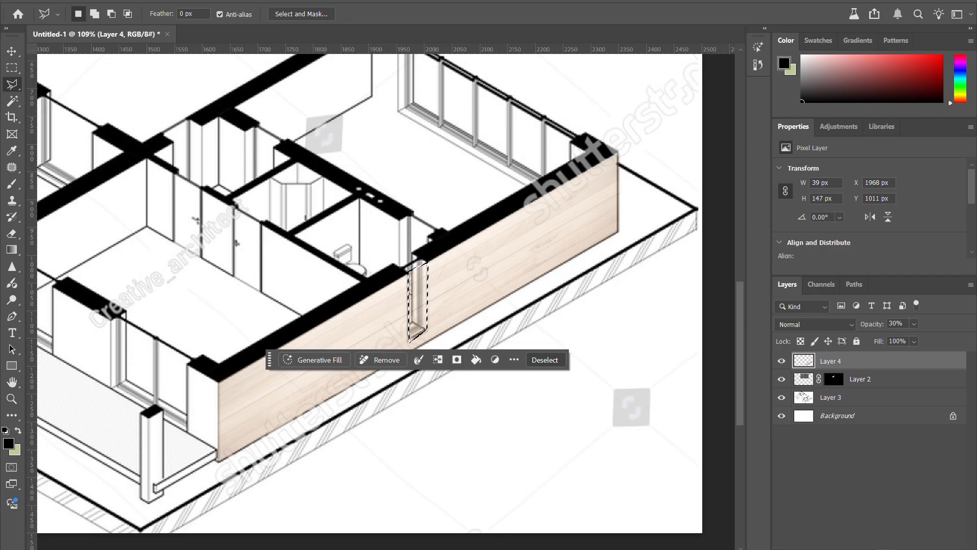
Step: Add a layer mask to Layer 4 that hides the wood texture inside the selected window opening
left_click(856, 548, "alt")
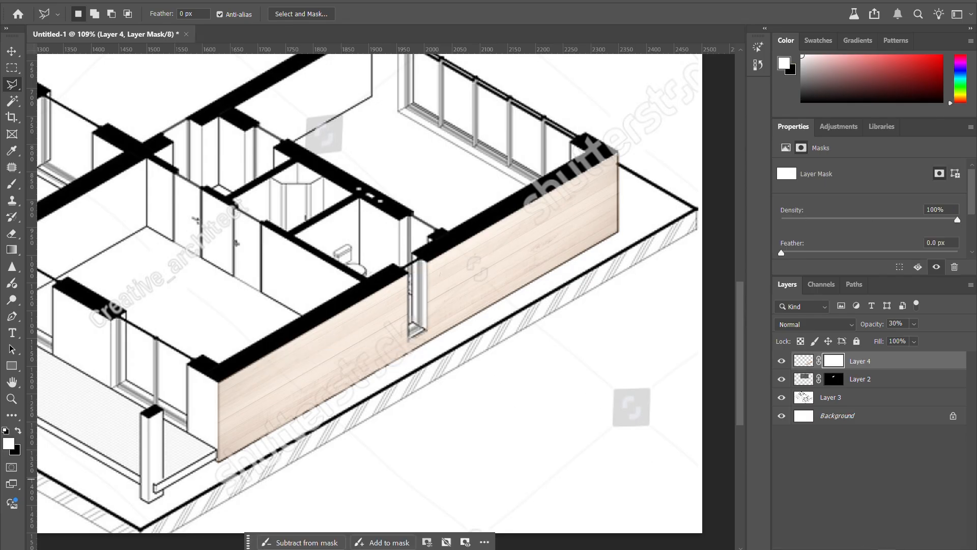
key("ctrl+z")
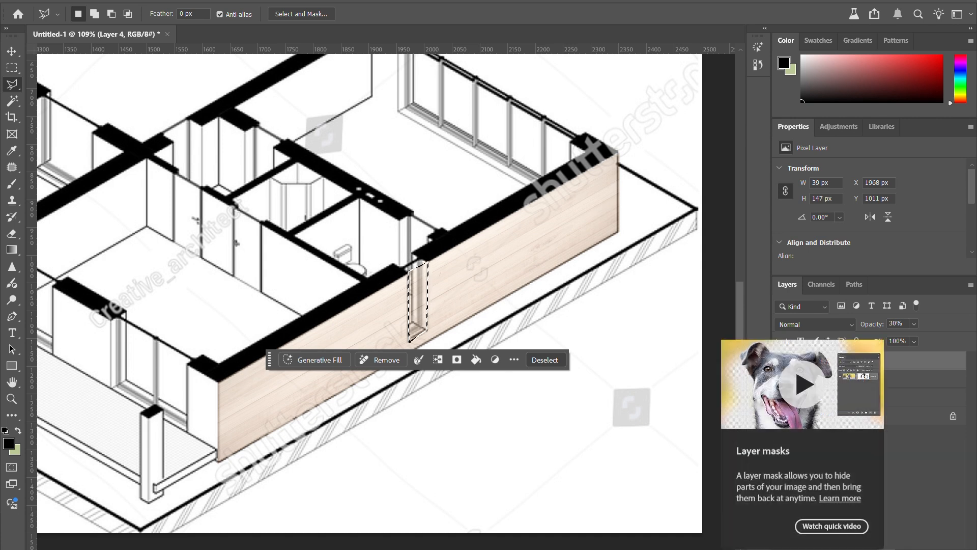
left_click(886, 549, "alt")
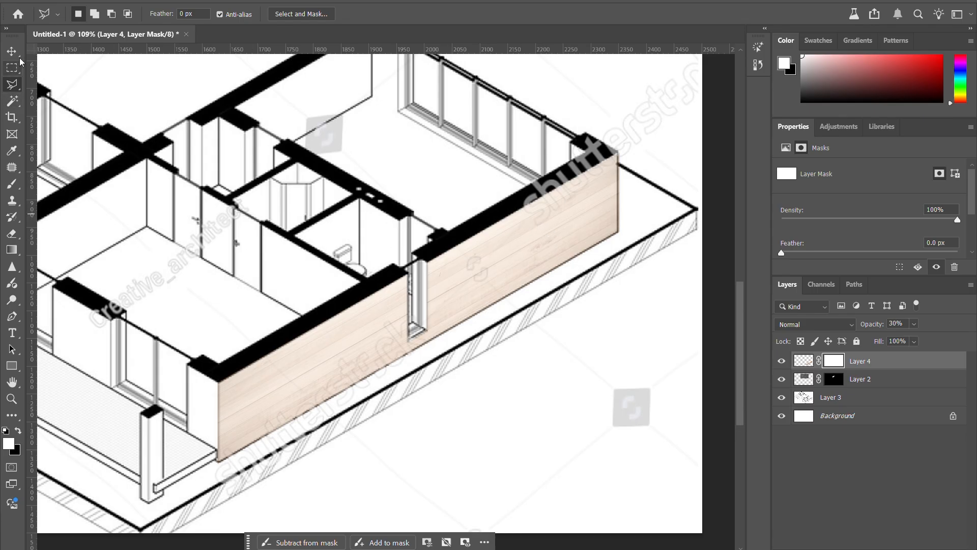
Step: Select a rectangle over the wall section beyond the window opening, fill it with black on Layer 4's mask, and deselect
left_click(11, 68)
left_click_drag(451, 178, 592, 358)
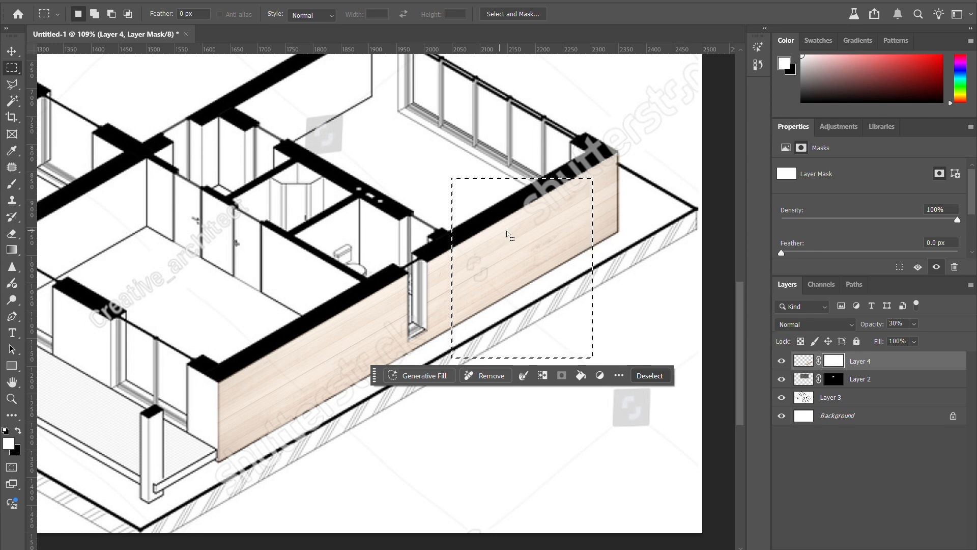
left_click(581, 377)
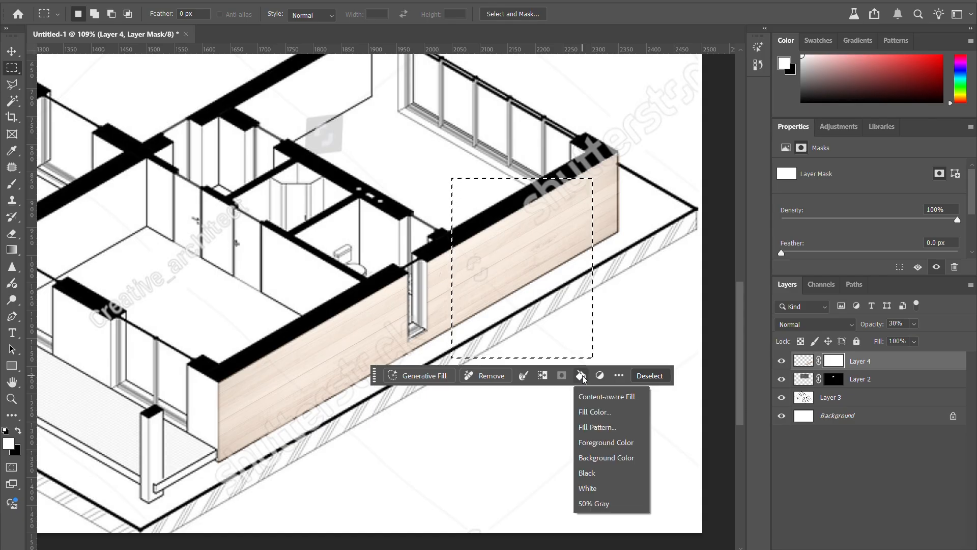
left_click(587, 474)
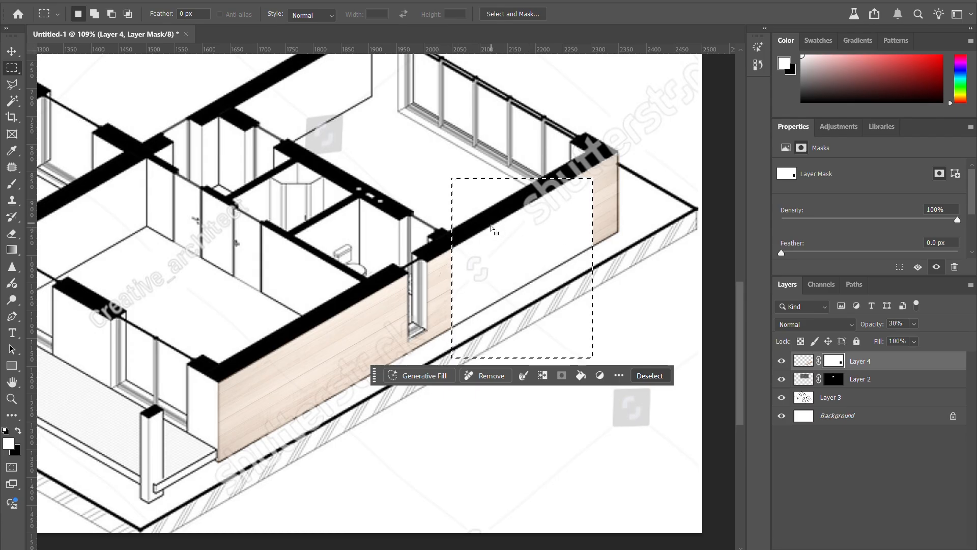
left_click(650, 376)
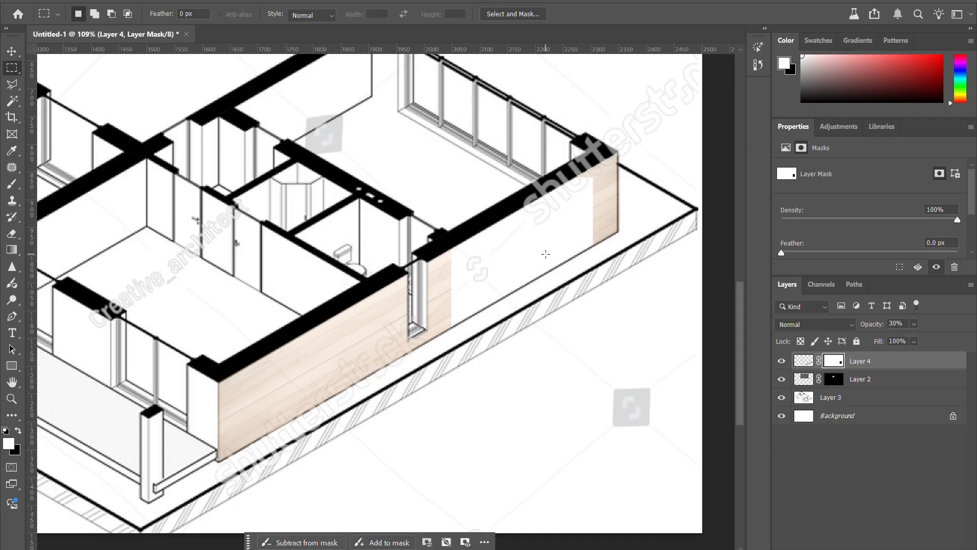
Step: Reselect the blacked-out rectangle, fill it with white on Layer 4's mask to restore the wood, and deselect
left_click_drag(592, 358, 452, 178)
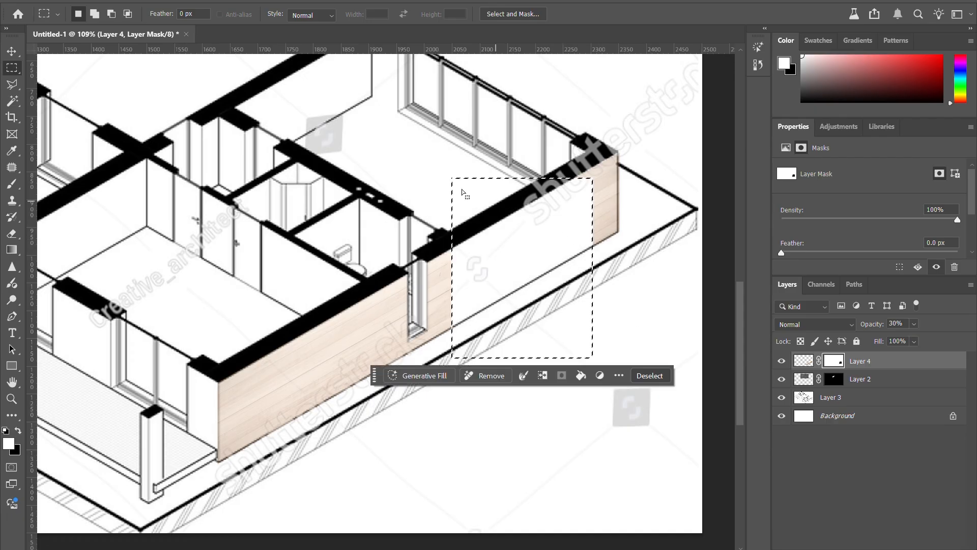
key("alt+BackSpace")
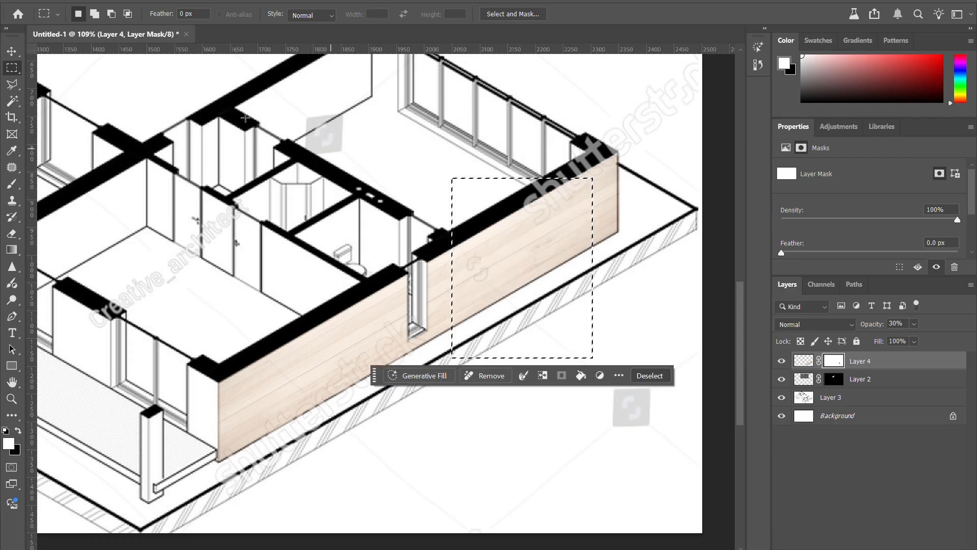
left_click(11, 51)
key("ctrl+d")
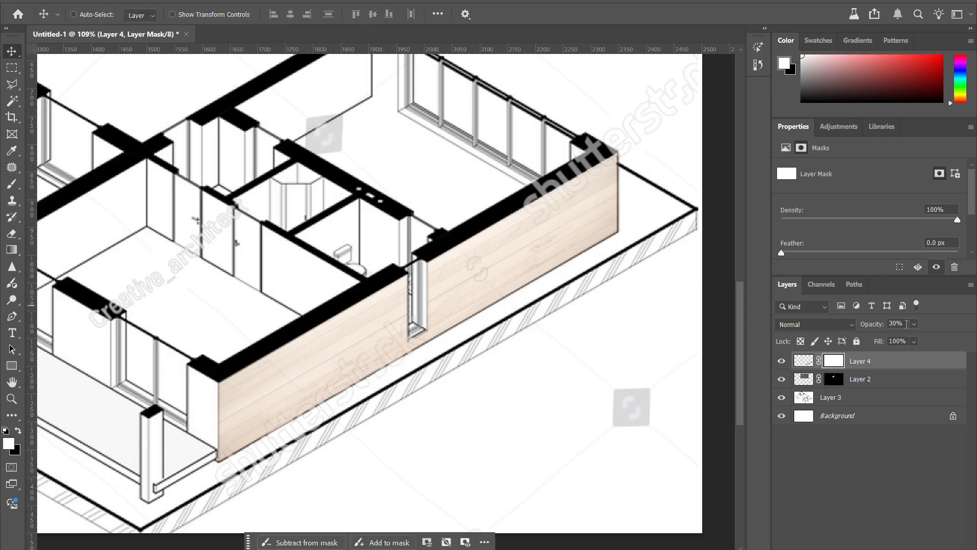
Step: Set Layer 4's opacity to 100%
type("100")
key("Return")
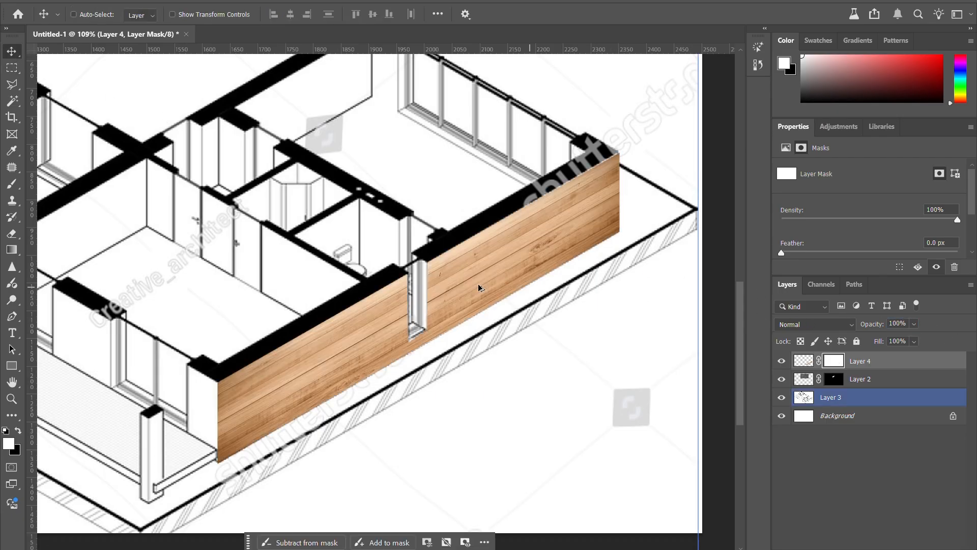
Step: Examine the wood texture's edges at both ends of the exterior wall and its fit within the whole plan
scroll(480, 286, "down", 4)
scroll(310, 400, "up", 9)
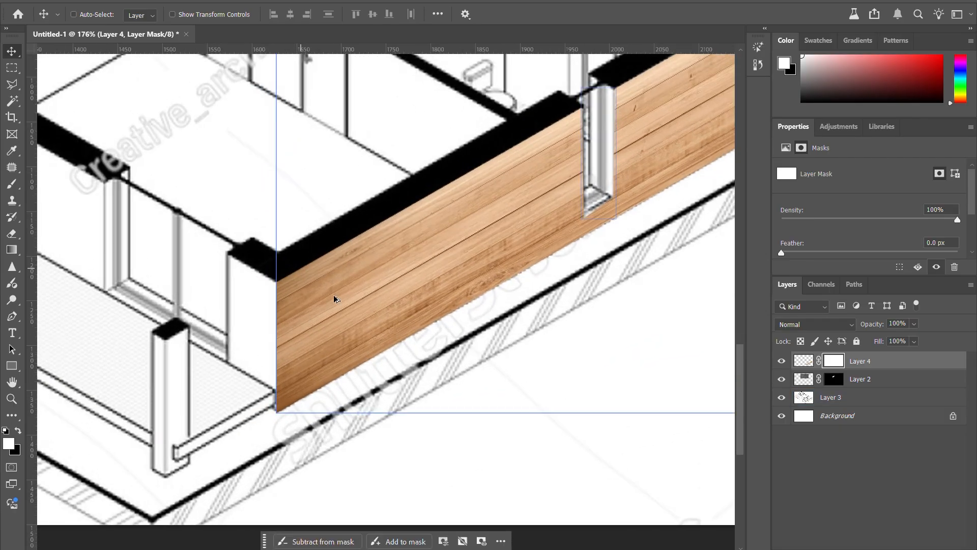
scroll(334, 299, "down", 5)
scroll(609, 122, "up", 6)
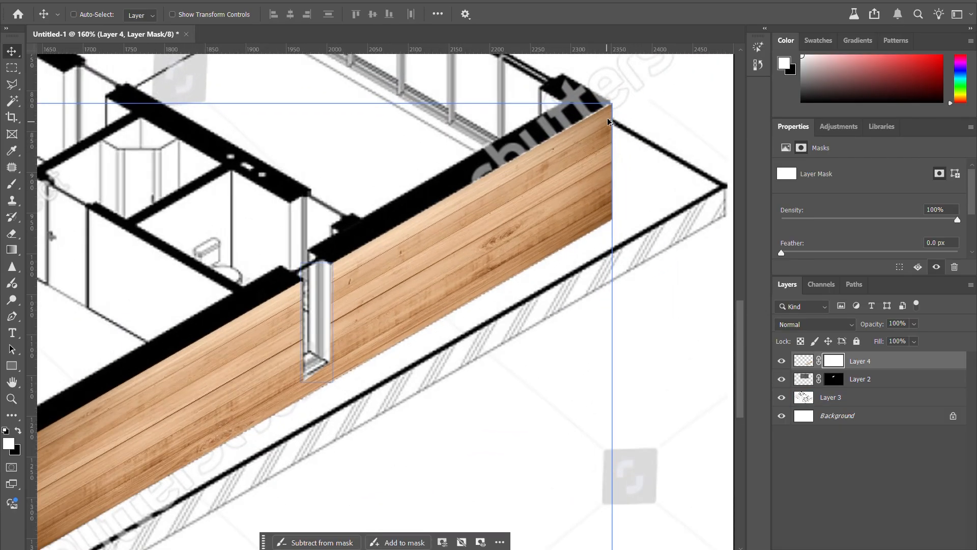
scroll(593, 245, "down", 6)
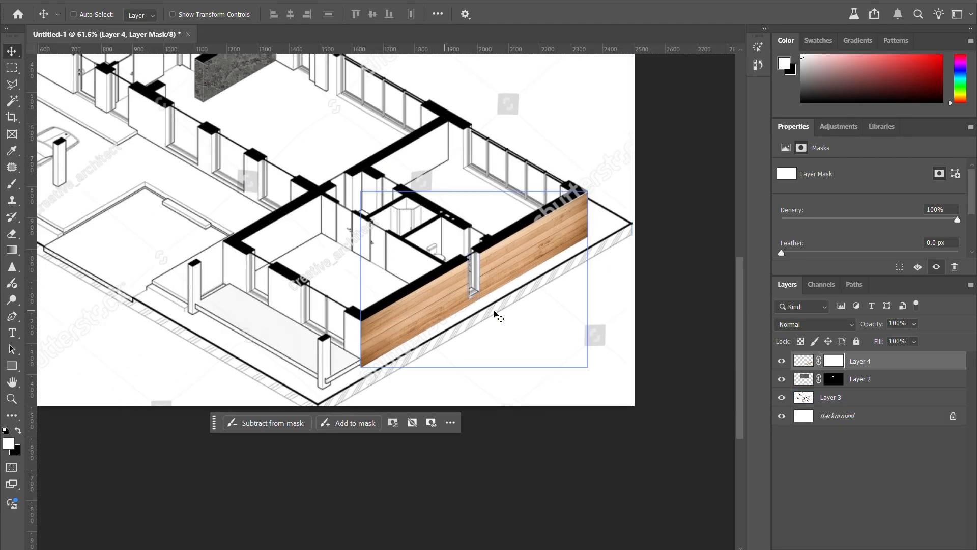
scroll(494, 351, "up", 3)
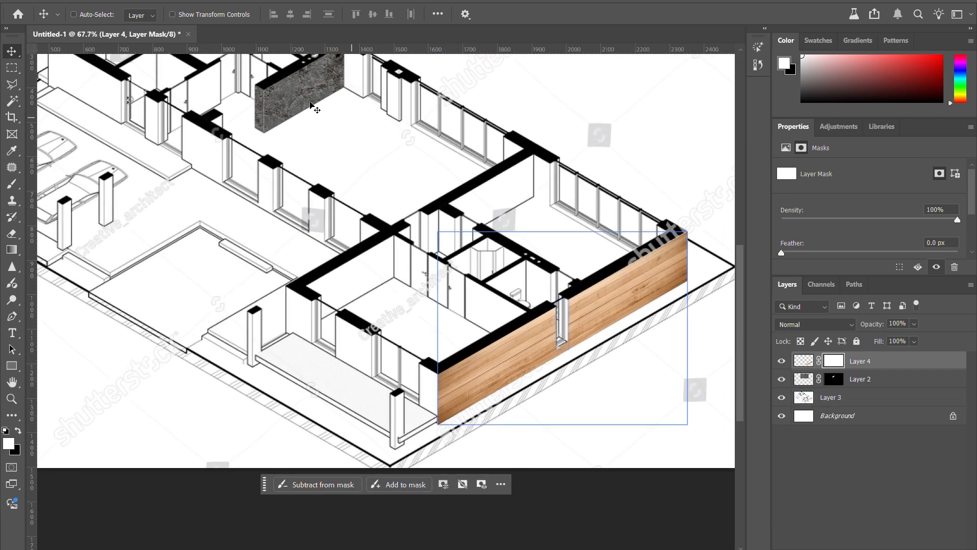
scroll(485, 325, "down", 4)
scroll(473, 302, "up", 2)
scroll(545, 338, "up", 2)
scroll(658, 375, "up", 1)
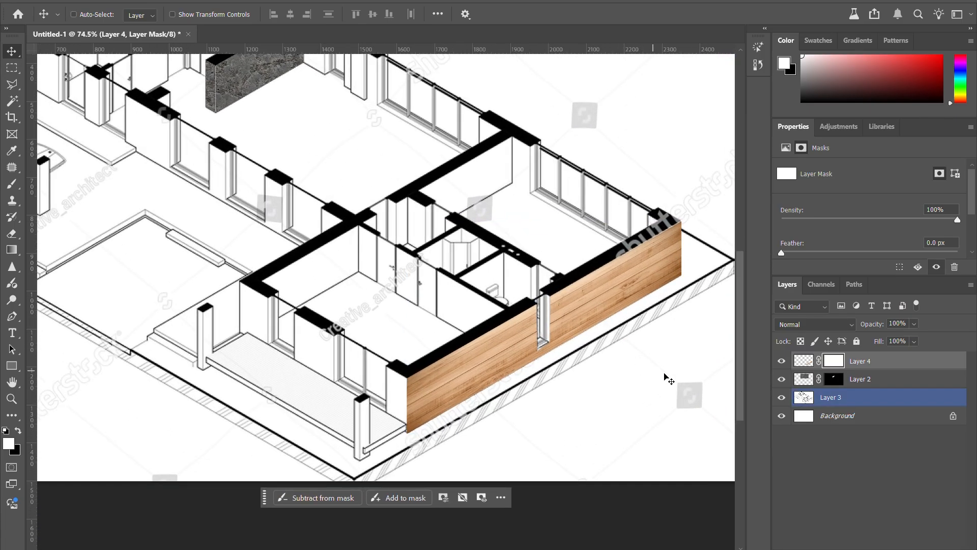
Step: Set Layer 4's opacity to 90% and try its fill at 47%, raising the fill back up
left_click(907, 323)
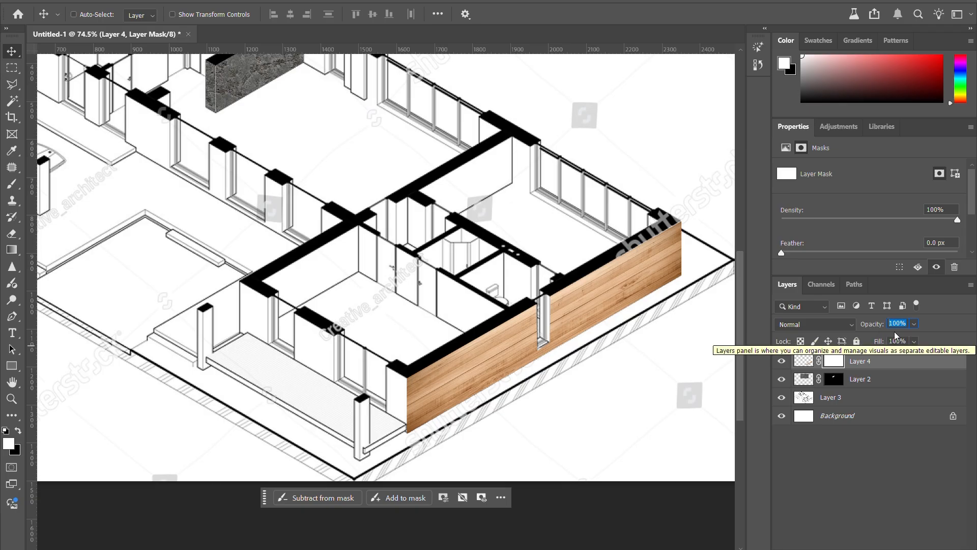
type("90")
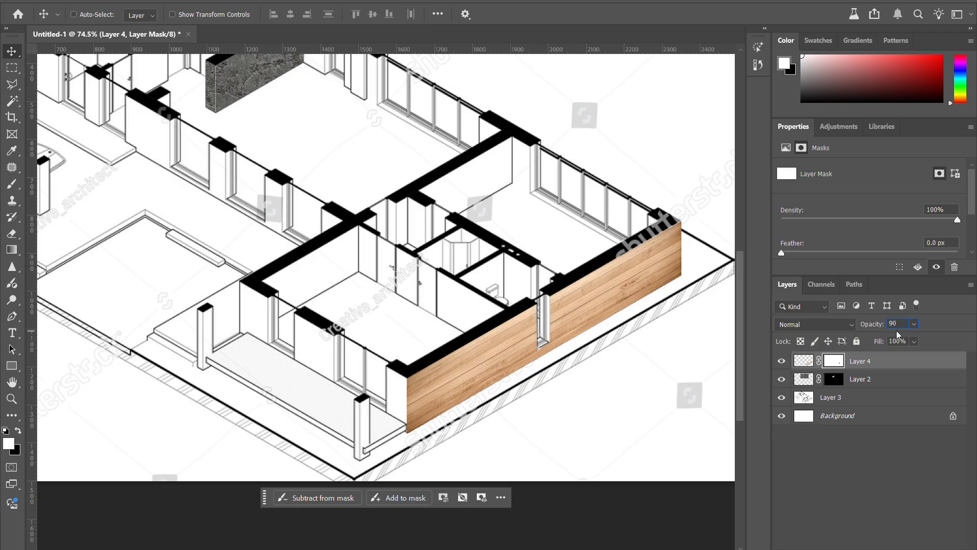
key("Return")
left_click(915, 342)
left_click_drag(927, 359, 898, 360)
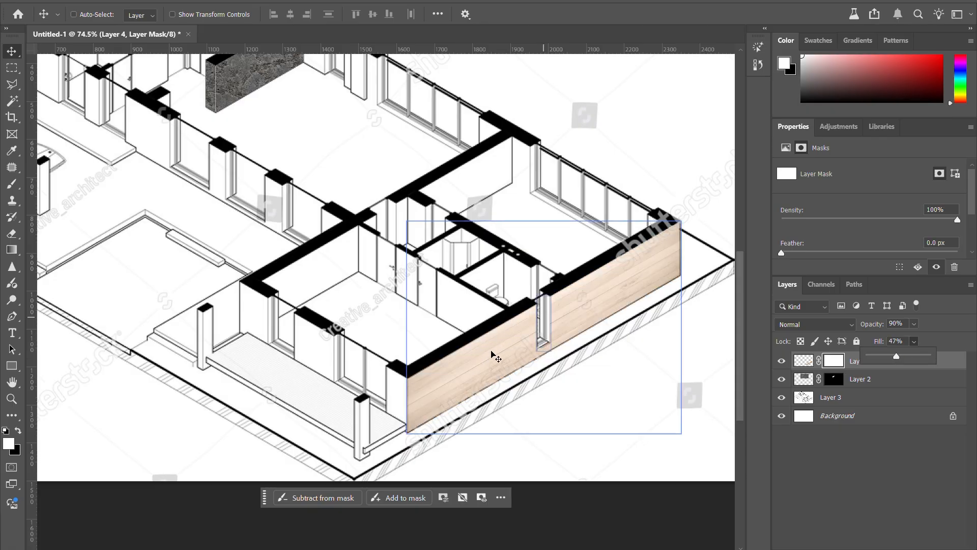
left_click_drag(894, 358, 929, 342)
Step: Fine-tune Layer 4's transparency to 86% opacity and 99% fill
left_click(913, 329)
left_click(913, 328)
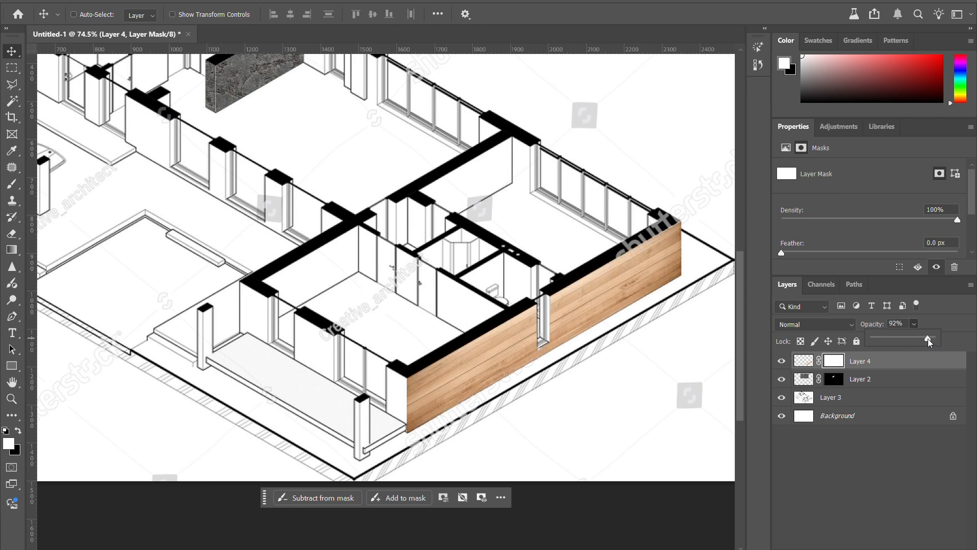
left_click(933, 326)
left_click(914, 323)
mouse_move(921, 340)
left_mouse_down()
mouse_move(948, 343)
mouse_move(873, 358)
mouse_move(925, 357)
left_mouse_up()
left_click(914, 340)
left_click(915, 325)
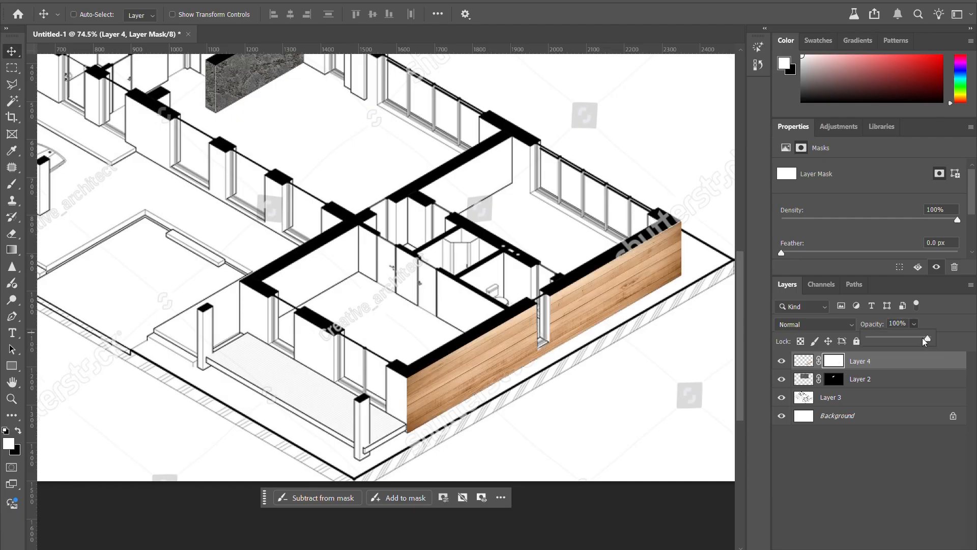
left_click_drag(928, 341, 921, 343)
left_click(937, 324)
Step: Create a new empty layer above Layer 4, make it the active layer, and switch to the Brush tool
scroll(488, 311, "down", 3)
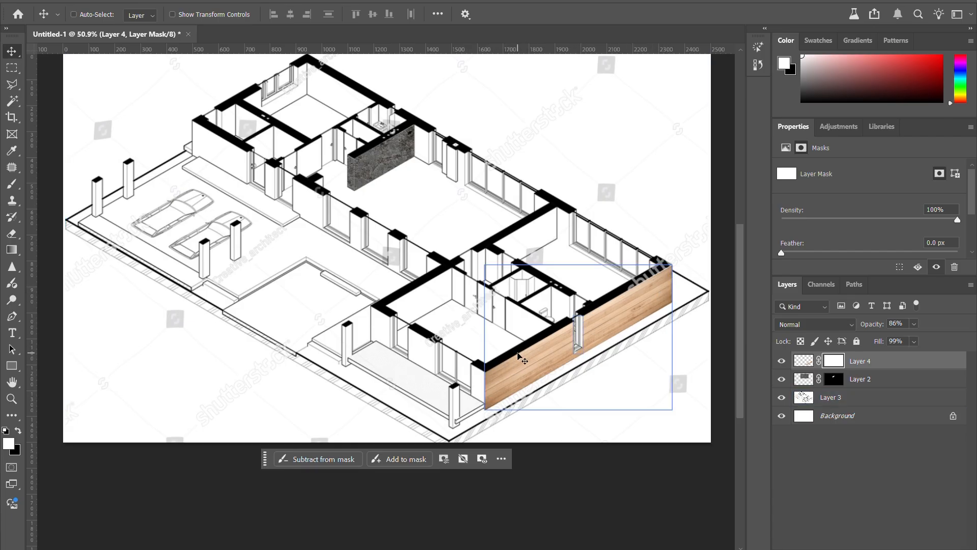
scroll(580, 357, "up", 2)
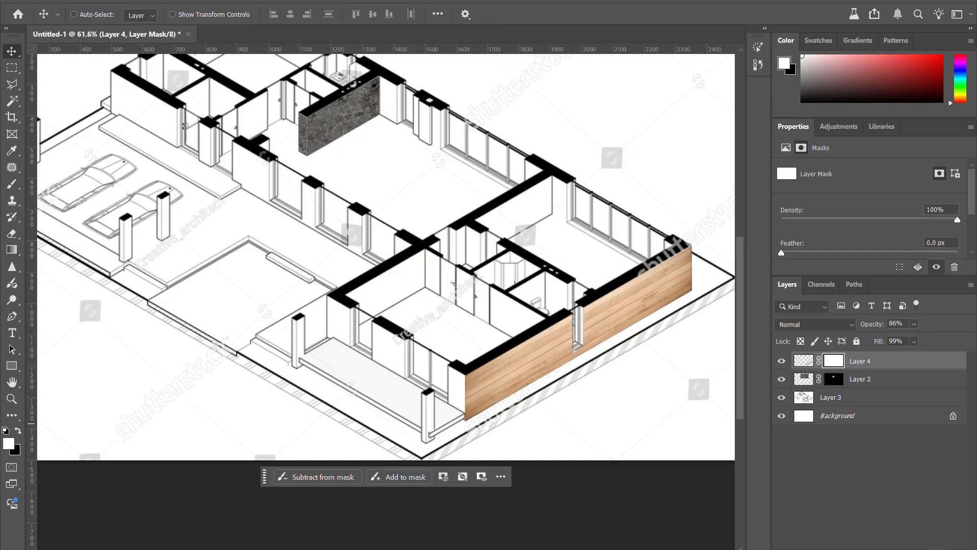
key("ctrl+shift+j")
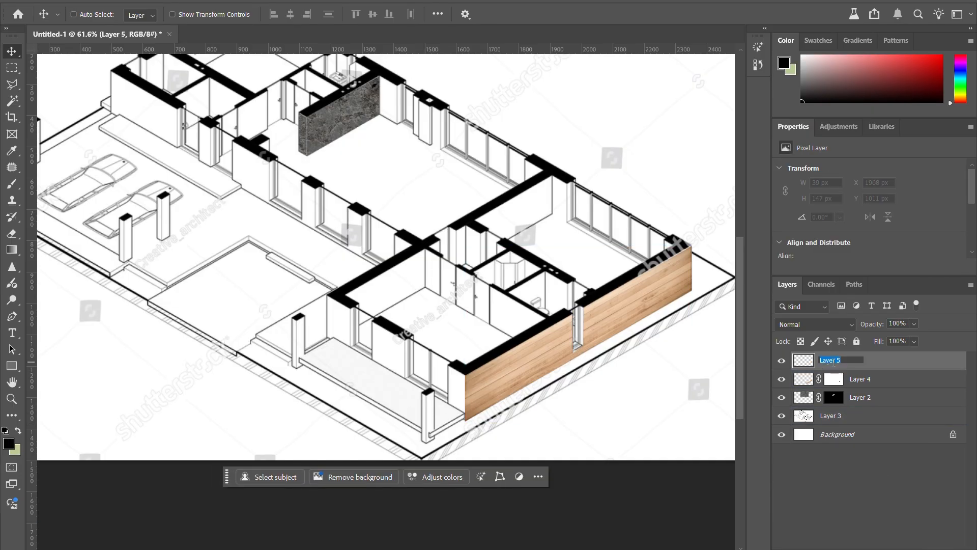
left_click(863, 379)
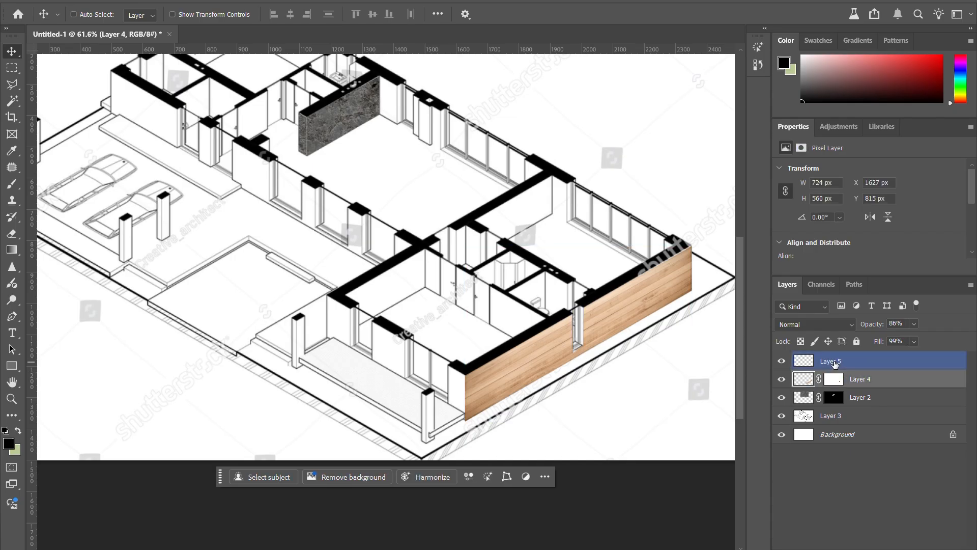
left_click(835, 364)
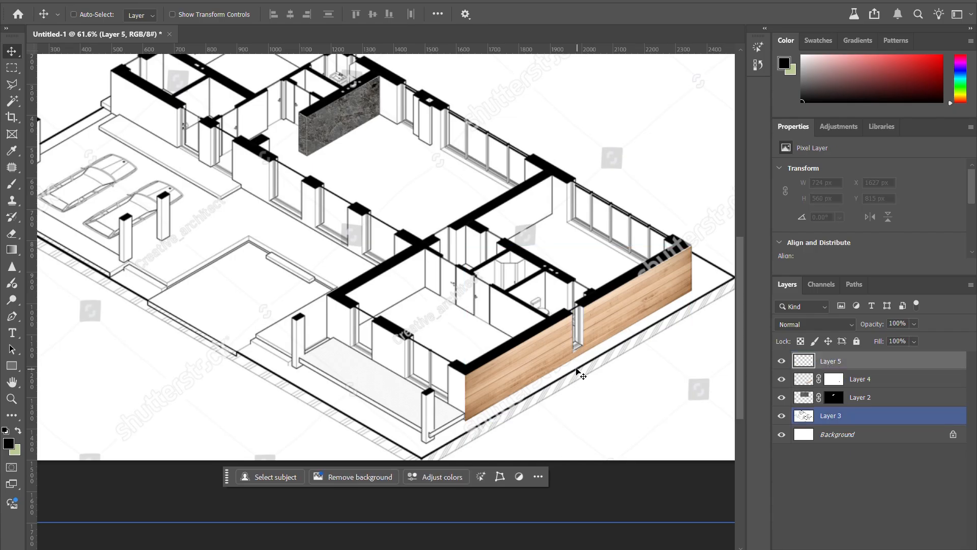
key("b")
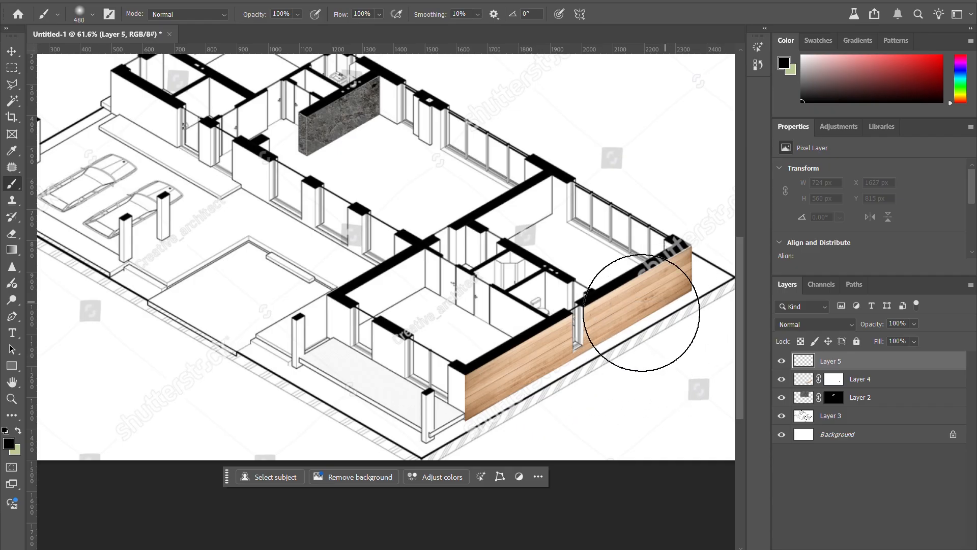
Step: Lasso the far end of the wood wall on Layer 5, paint black brush shading inside it, and deselect
key("l")
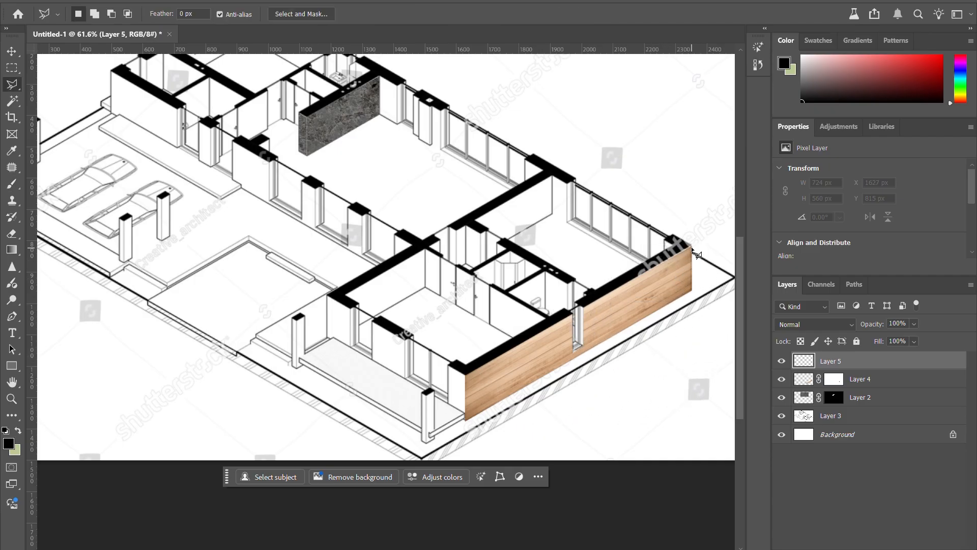
left_click(691, 247)
left_click(598, 345)
double_click(598, 299)
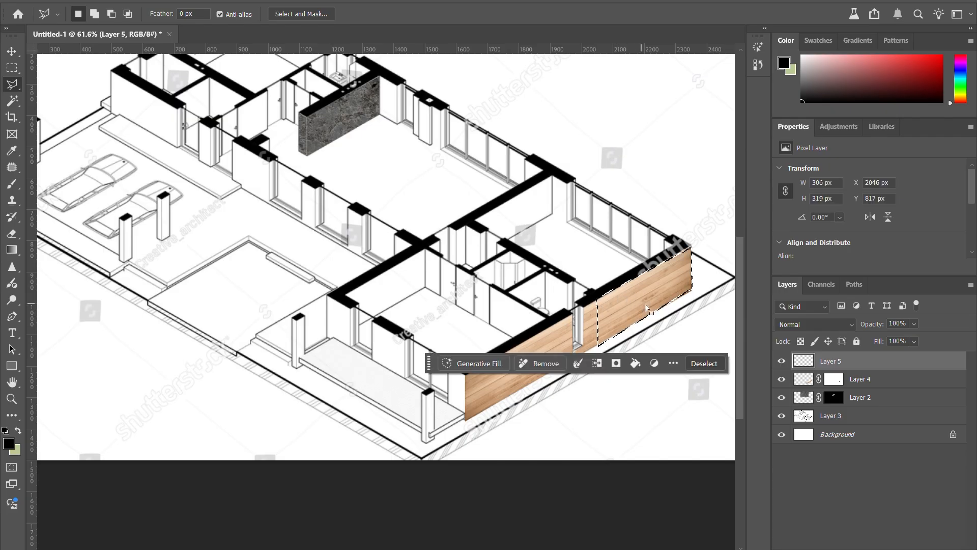
key("b")
left_click(683, 306)
left_click(705, 243)
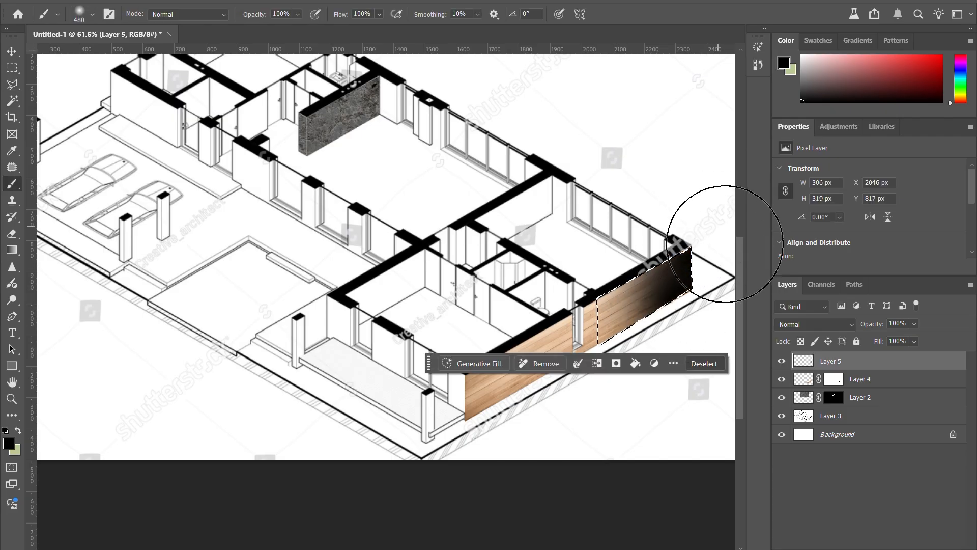
key("ctrl+d")
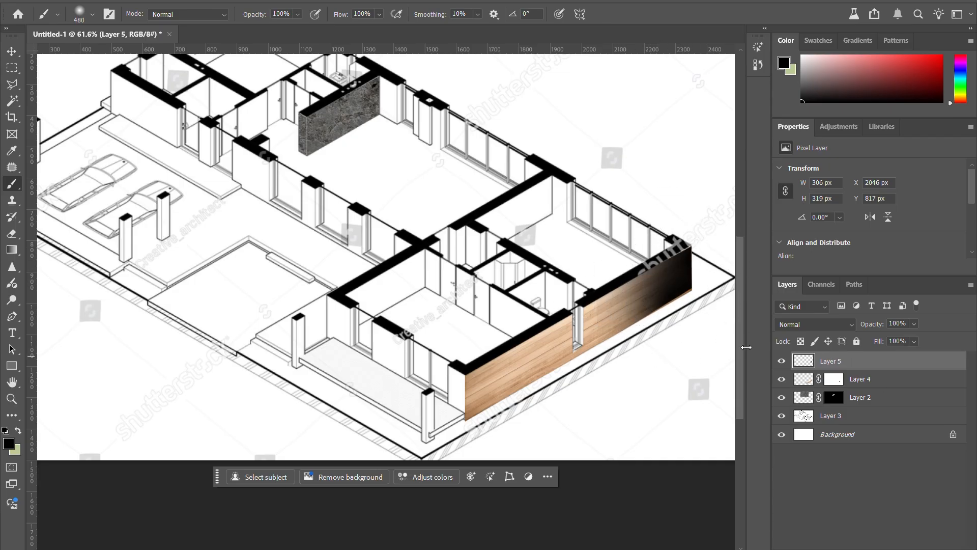
Step: Undo the black shading strokes and remove the selection around the far end of the wood wall
key("ctrl+z")
key("ctrl+z")
key("ctrl+z")
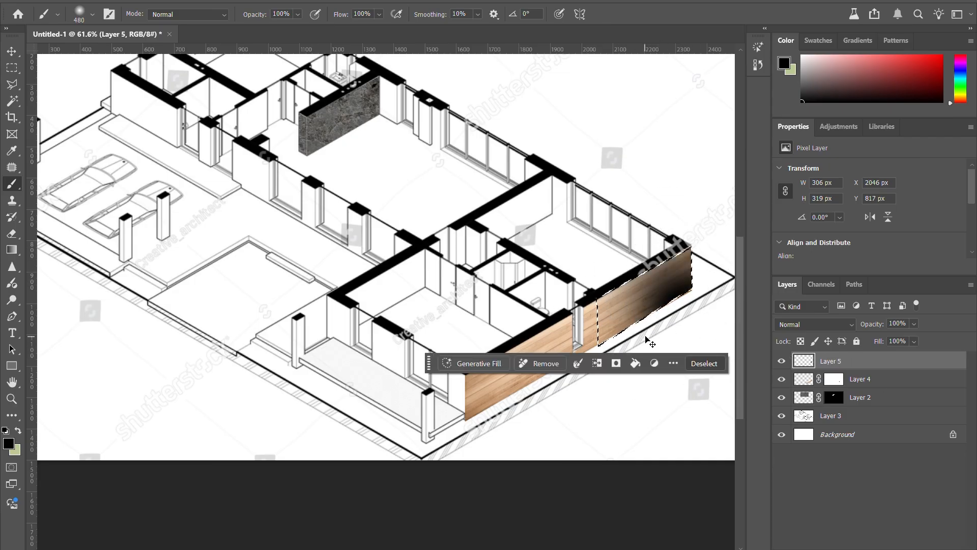
key("ctrl+d")
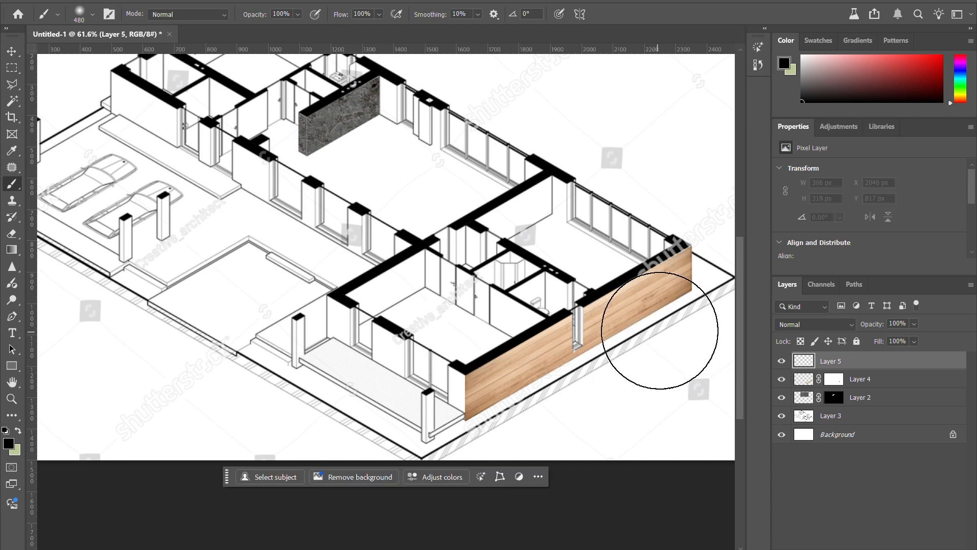
Step: Clip the empty Layer 5 to the wood texture on Layer 4
key("v")
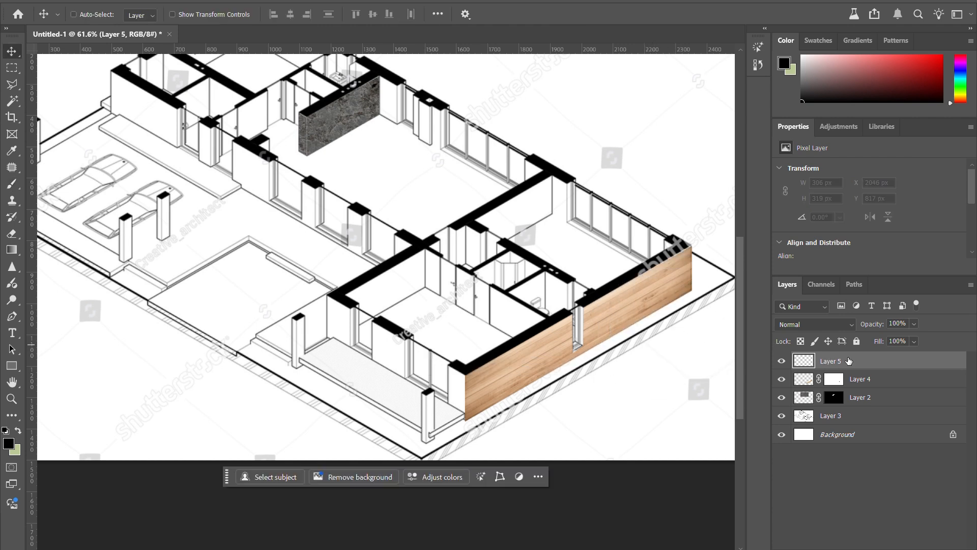
left_click_drag(845, 373, 829, 365)
scroll(217, 266, "down", 4)
scroll(536, 290, "up", 5)
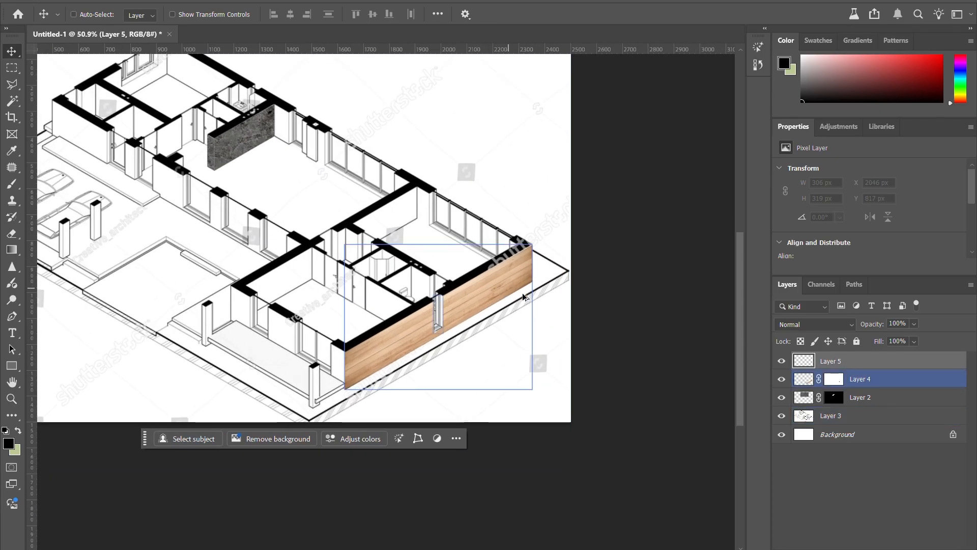
scroll(508, 298, "up", 1)
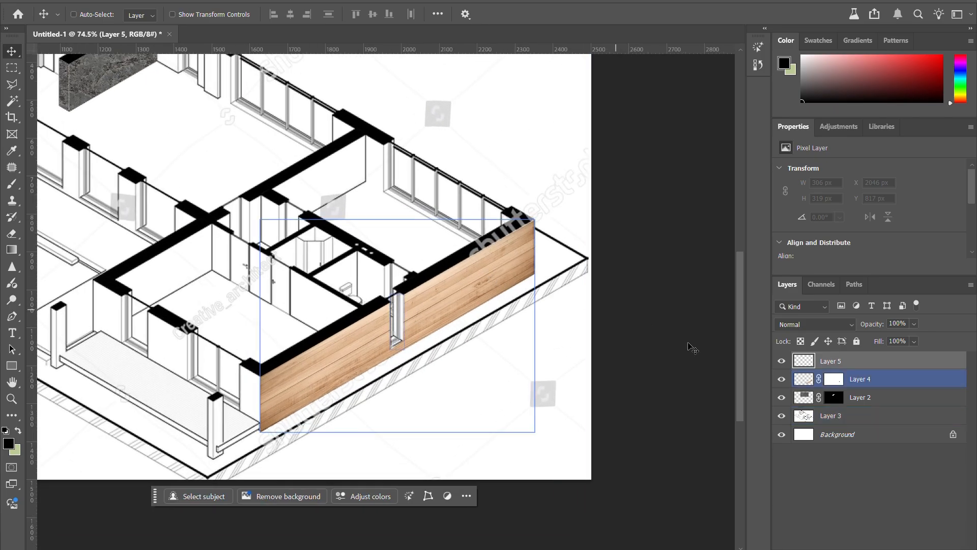
left_click(858, 368, "alt")
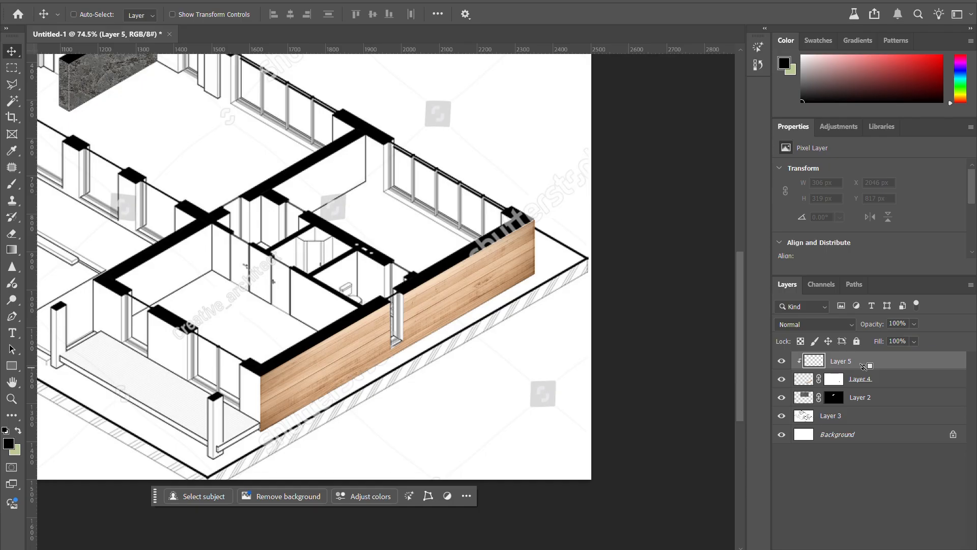
Step: Release and reapply the clipping mask between Layer 5 and Layer 4 twice, ending with Layer 5 clipped
left_click(862, 366, "alt")
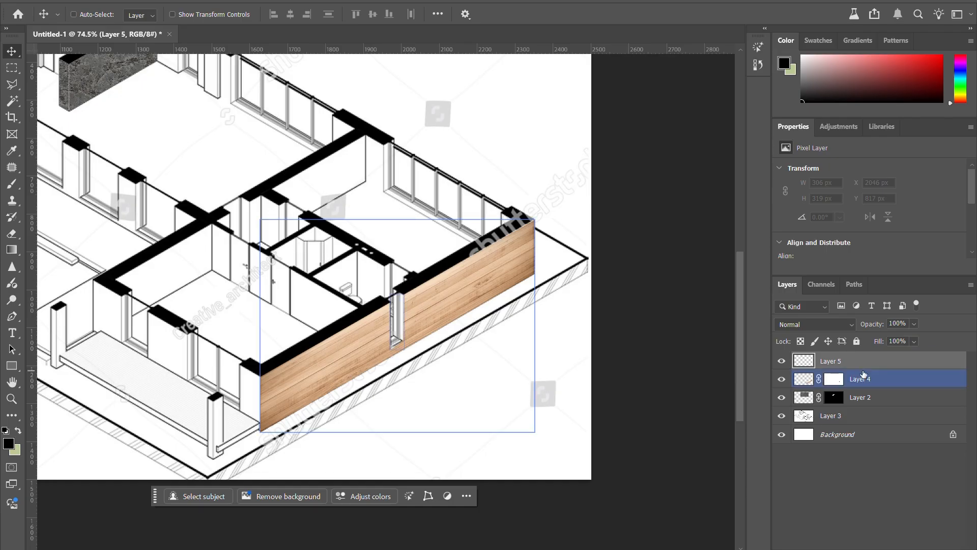
left_click(863, 374, "alt")
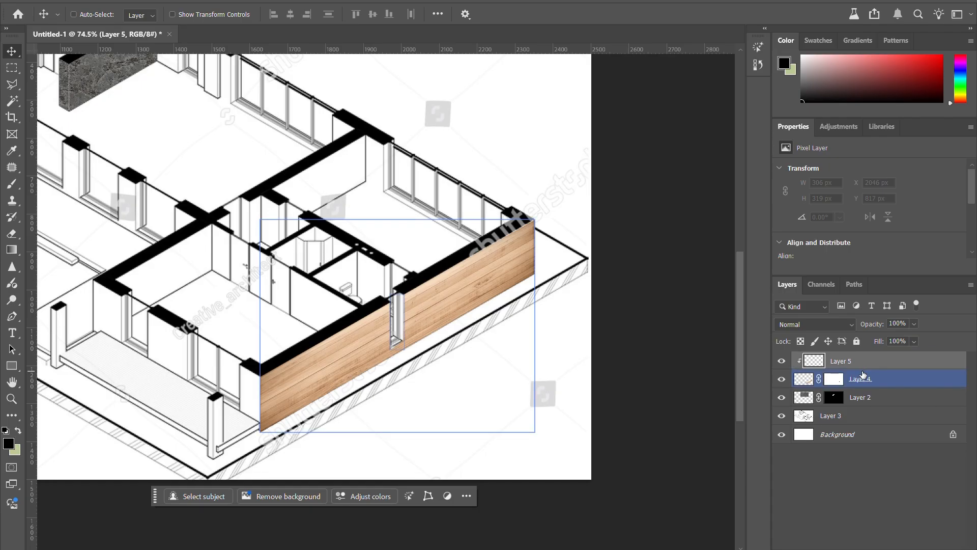
left_click(862, 367, "alt")
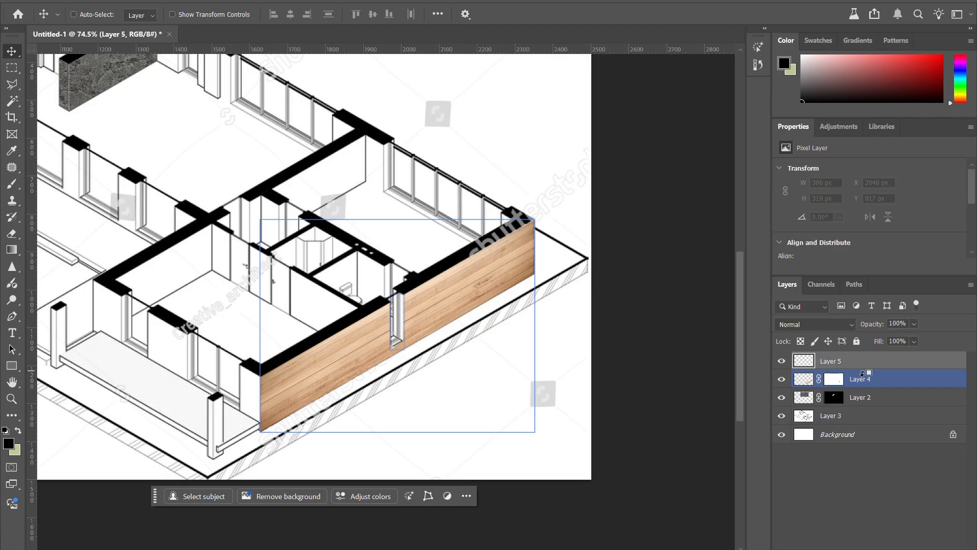
left_click(863, 369, "alt")
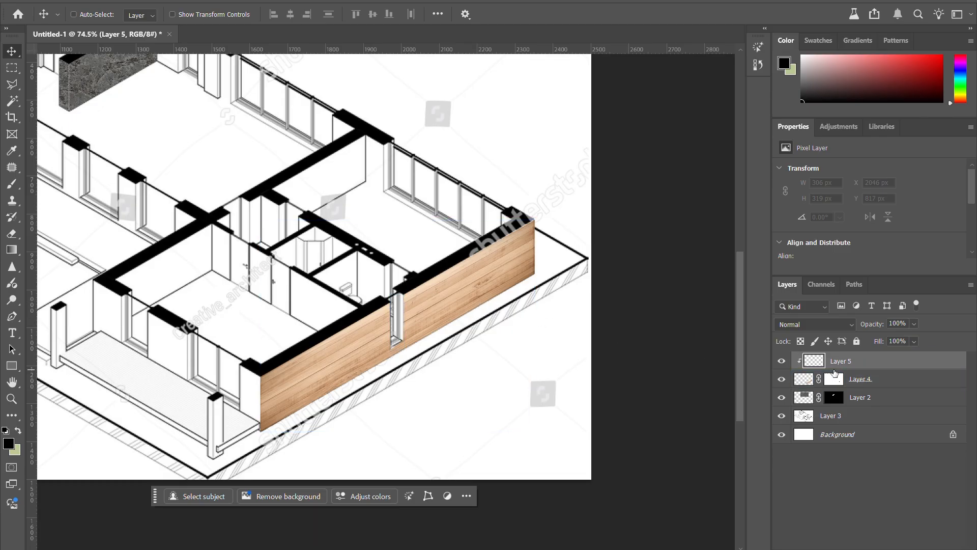
Step: Paint soft black shading over the far end of the wood wall on Layer 5 with the 480 px brush
key("b")
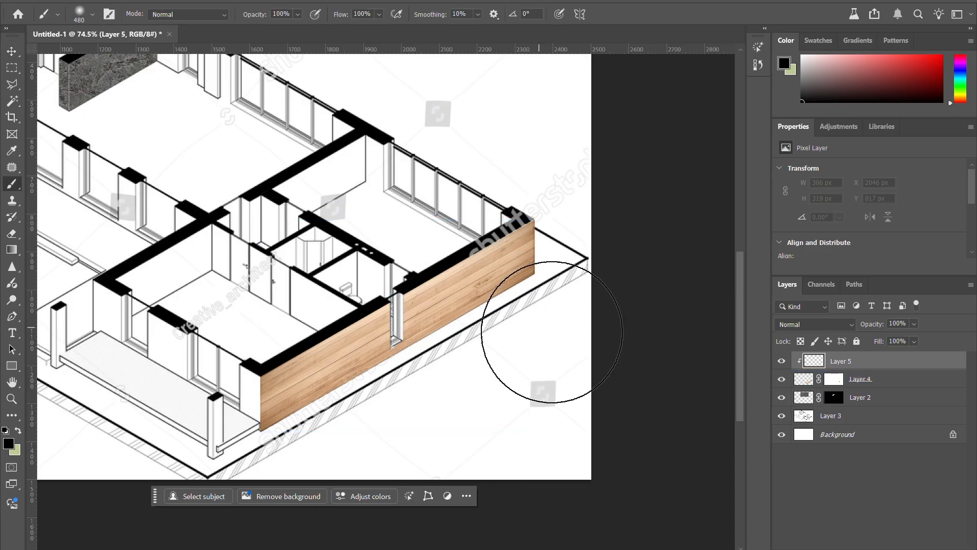
left_click_drag(555, 319, 537, 299)
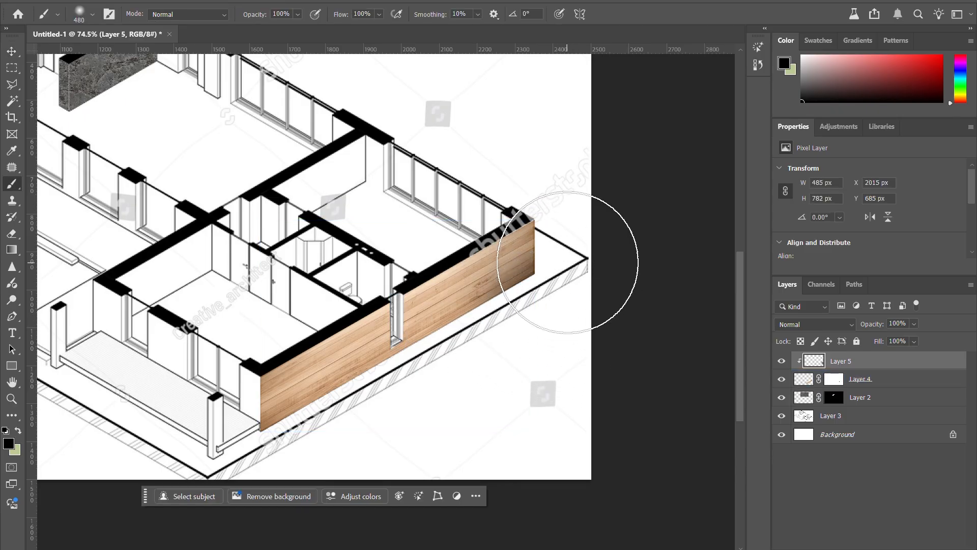
left_click(563, 153)
left_click(463, 148)
left_click(572, 361)
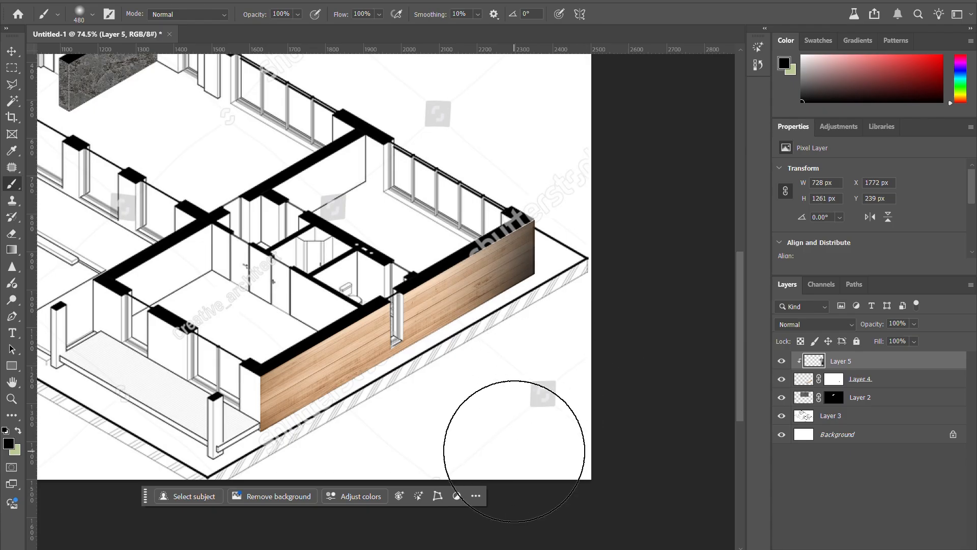
Step: Create three empty layers directly above Layer 4 and move all three above Layer 5
left_click(897, 381)
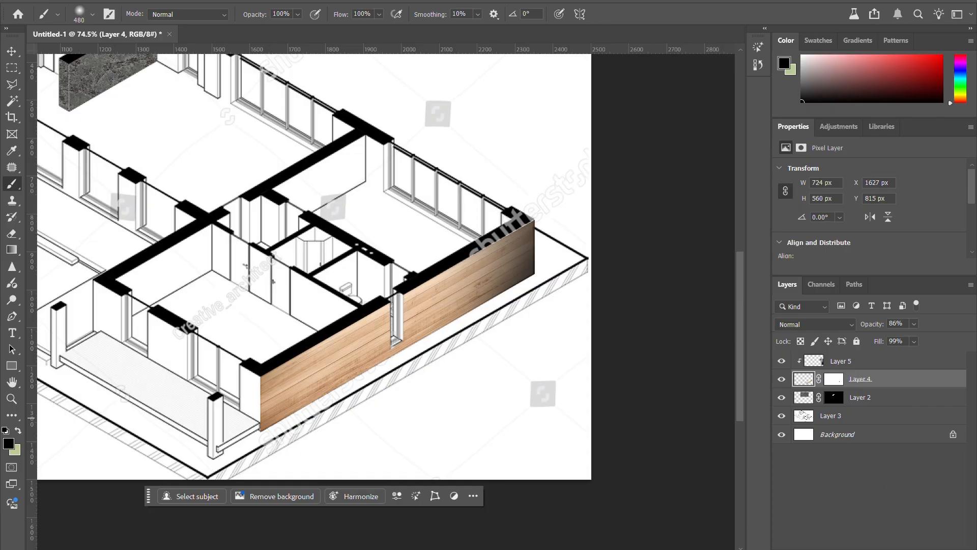
key("ctrl+alt+shift+n")
key("ctrl+alt+shift+n")
key("ctrl+alt+shift+n")
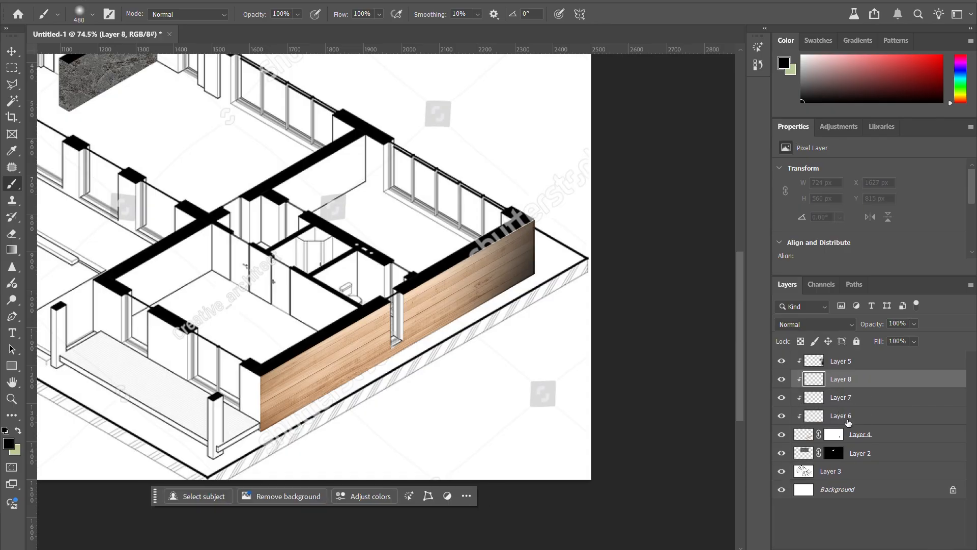
left_click(847, 422, "shift")
left_click_drag(850, 388, 853, 360)
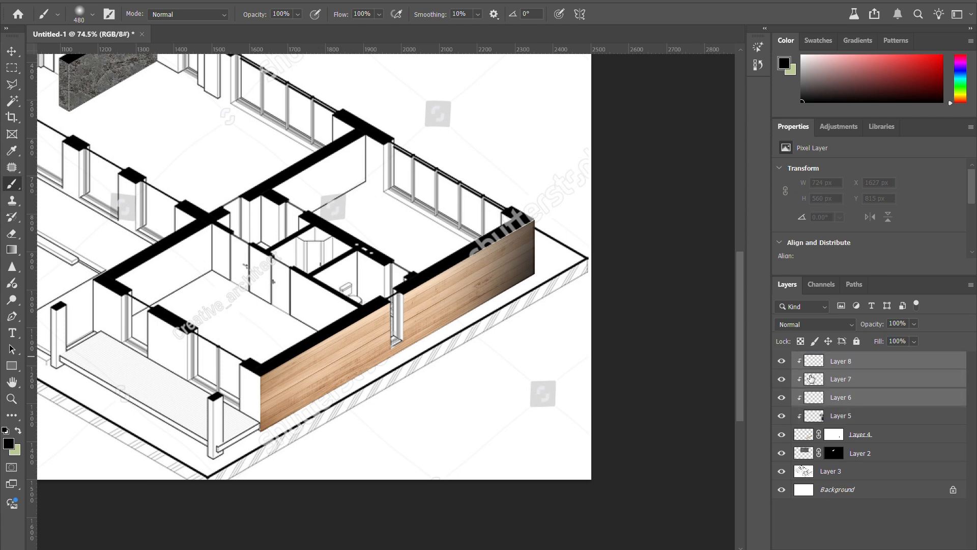
Step: Release the three empty layers from the clipping mask and delete them
left_click_drag(856, 402, 859, 401)
left_click(859, 401, "alt")
left_click(854, 363)
left_click(855, 401, "shift")
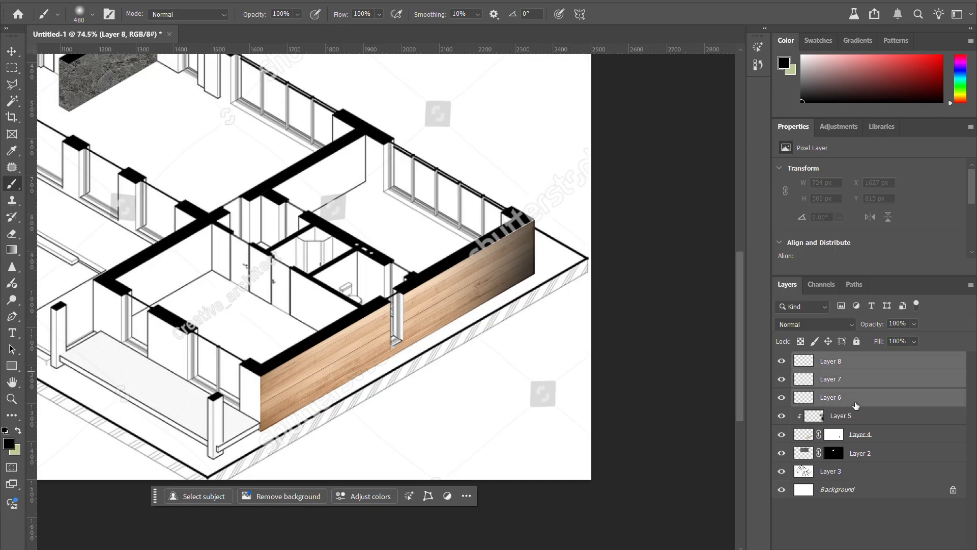
key("Delete")
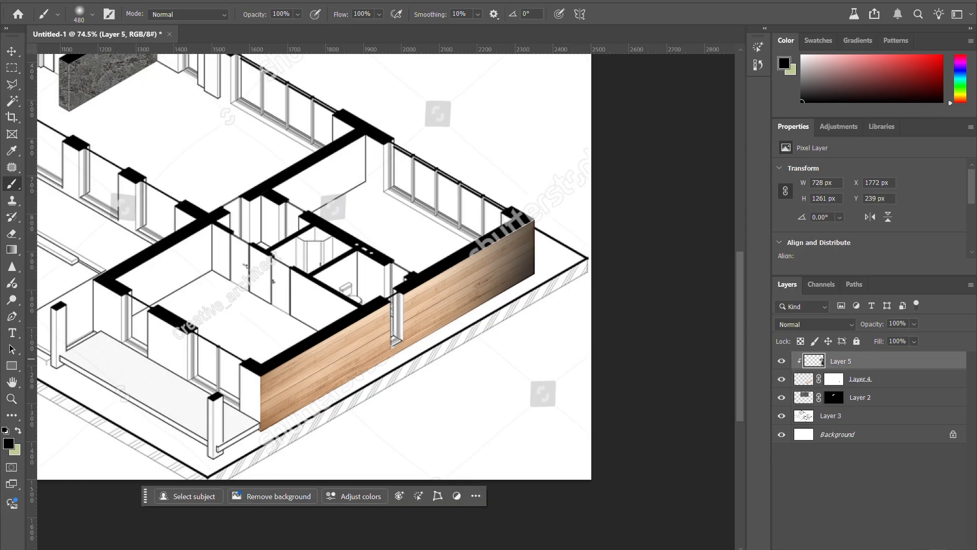
Step: Add a new layer above Layer 5, clip it to Layer 4, and swap the foreground and background colors
key("ctrl+shift+alt+n")
left_click(869, 367, "alt")
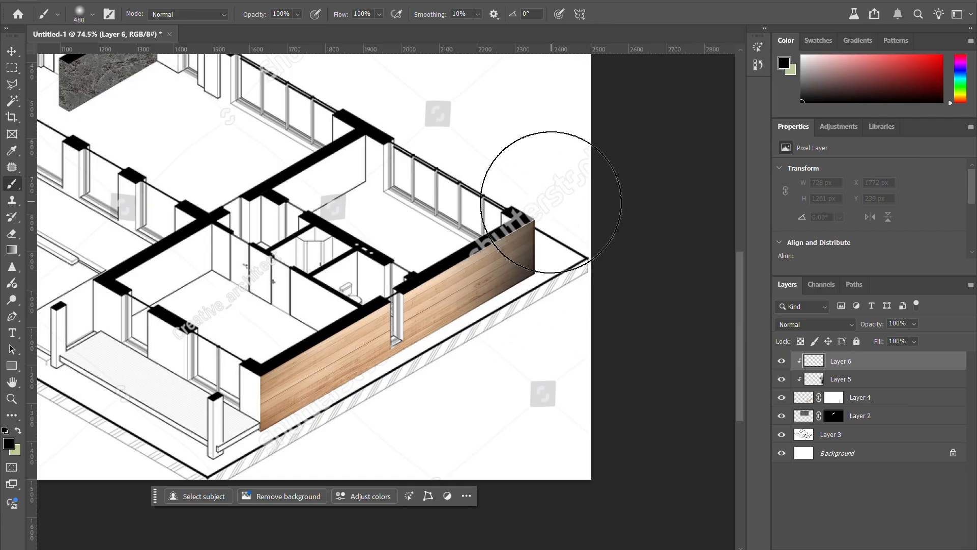
key("x")
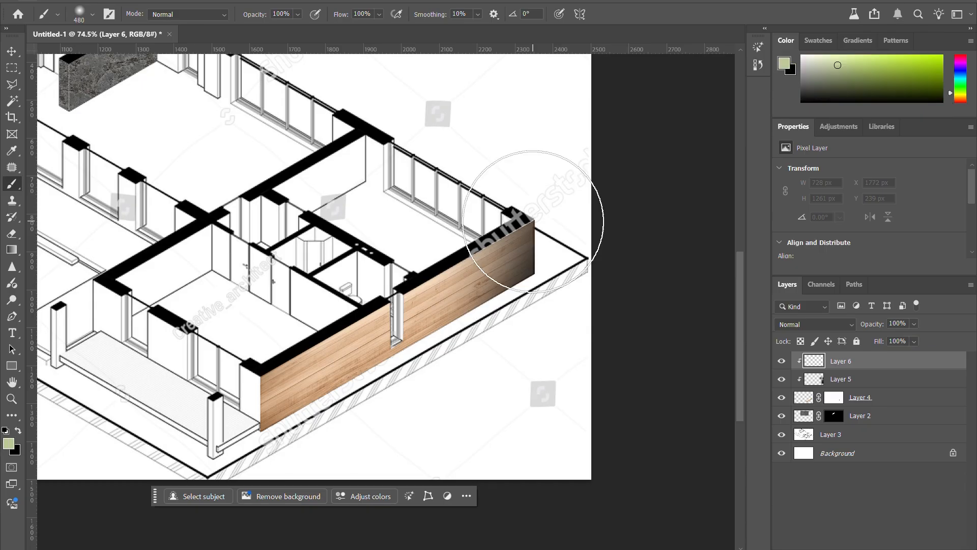
key("x")
key("x")
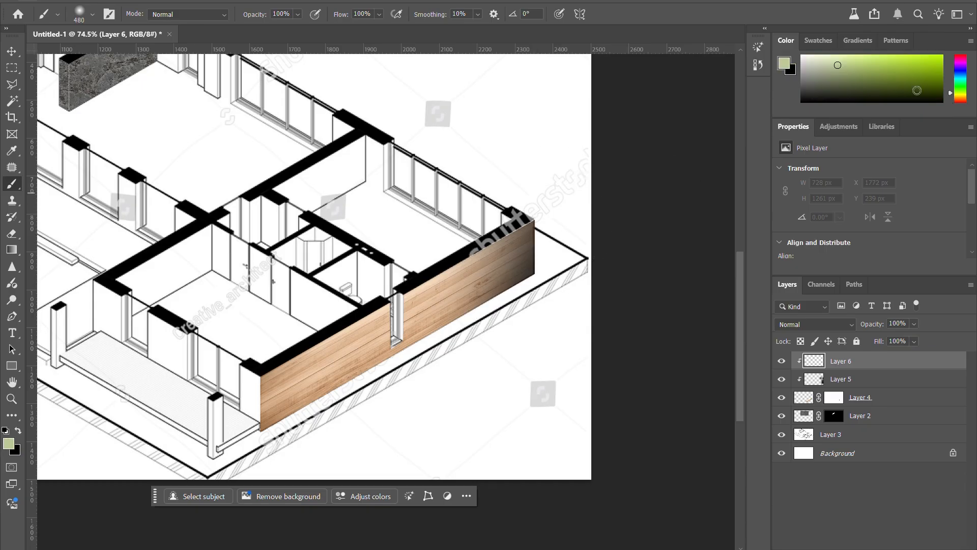
key("x")
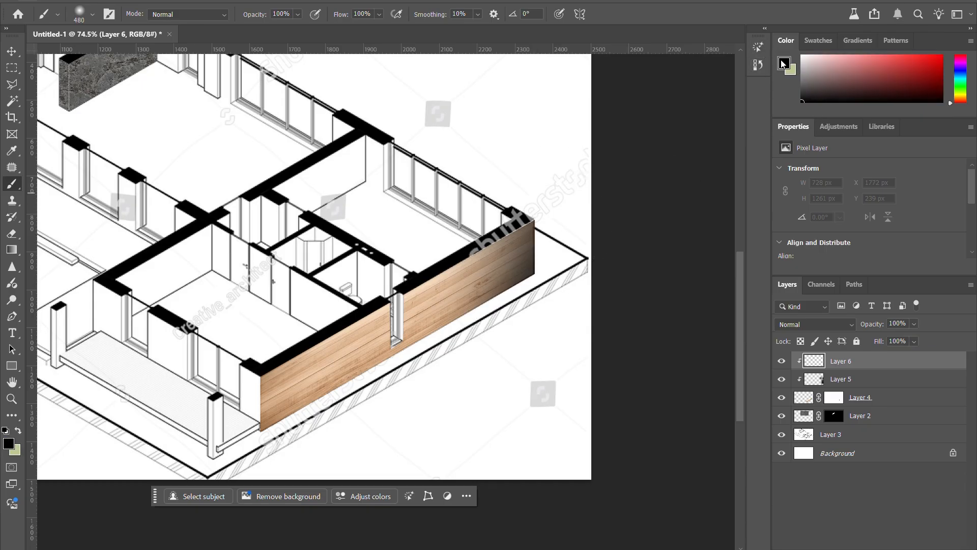
key("x")
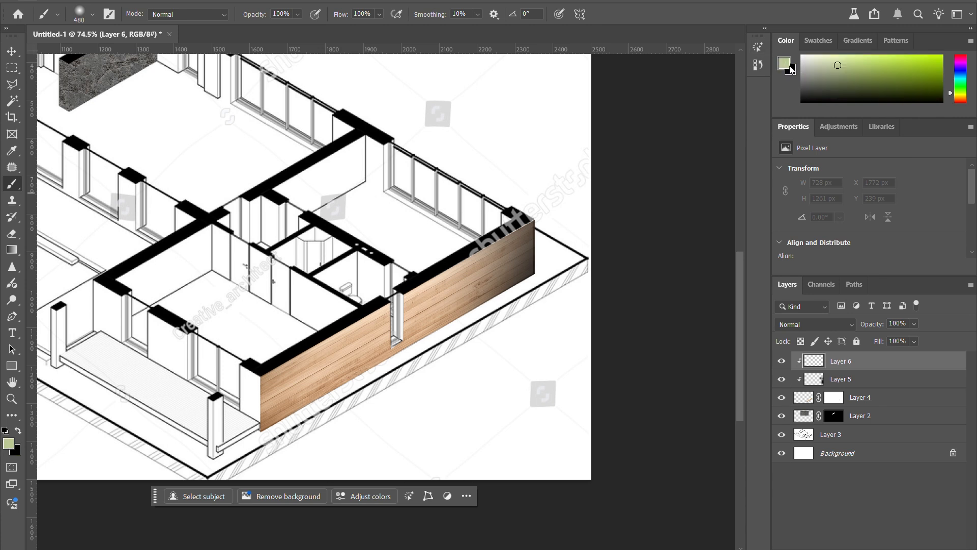
Step: Set the foreground color to pure white (ffffff)
left_click_drag(814, 69, 734, 14)
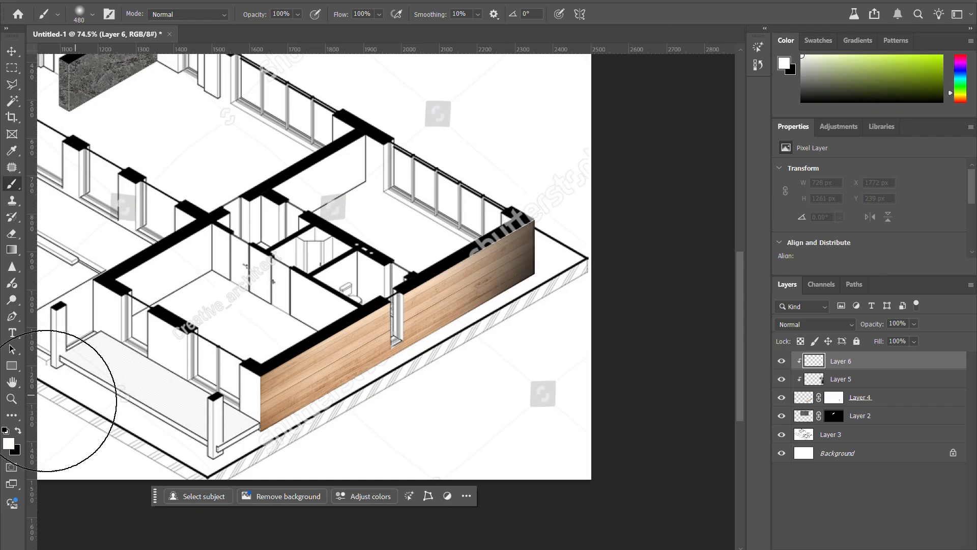
left_click(12, 440)
left_click_drag(381, 310, 233, 230)
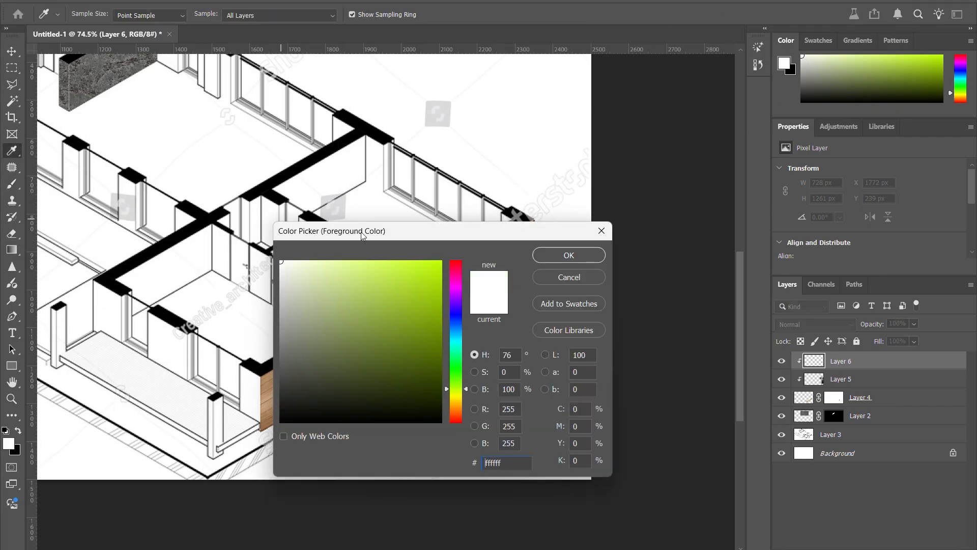
left_click(588, 258)
Step: Paint a soft white highlight over the near end of the wood wall on Layer 6
scroll(356, 285, "down", 5)
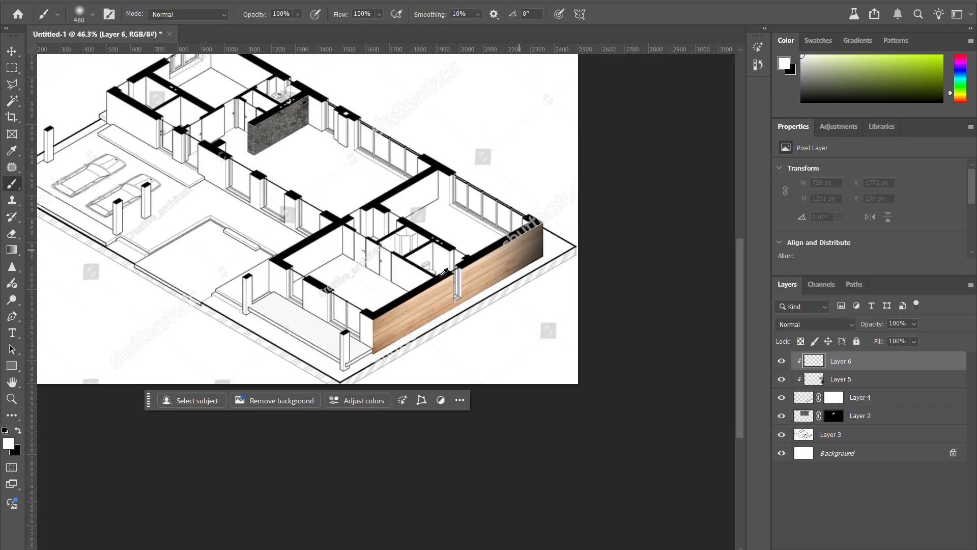
scroll(344, 274, "up", 4)
mouse_move(344, 273)
left_mouse_down()
mouse_move(322, 316)
mouse_move(371, 284)
mouse_move(393, 232)
mouse_move(316, 295)
mouse_move(323, 331)
mouse_move(383, 214)
mouse_move(311, 350)
left_mouse_up()
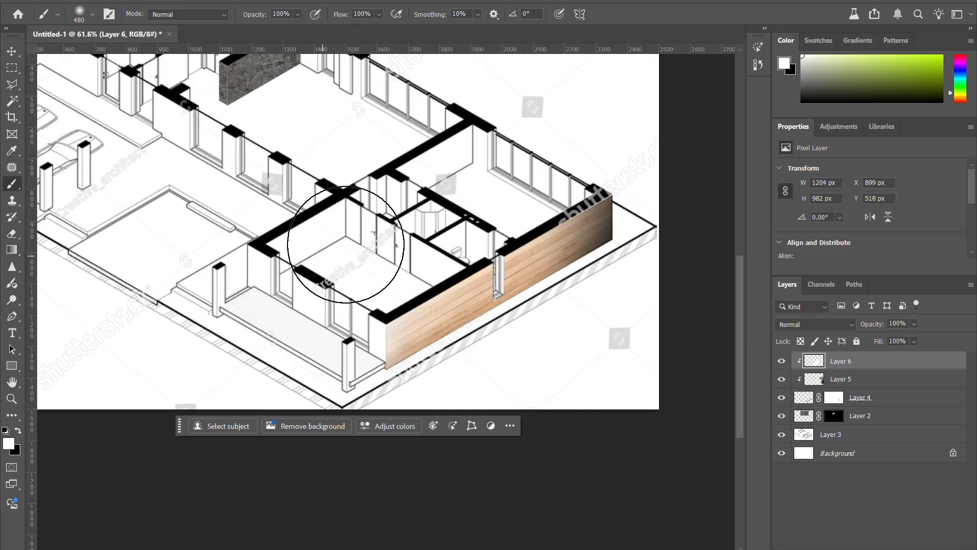
Step: Compare the wood wall with its shading layers hidden and shown, and examine the light-to-dark effect within the plan
key("v")
left_click(564, 294, "ctrl")
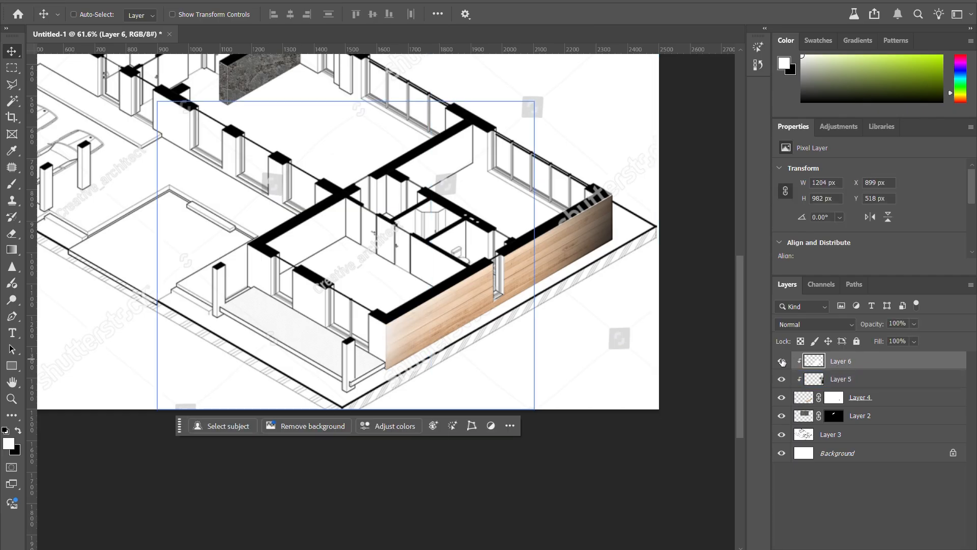
left_click(782, 380)
left_click(782, 380)
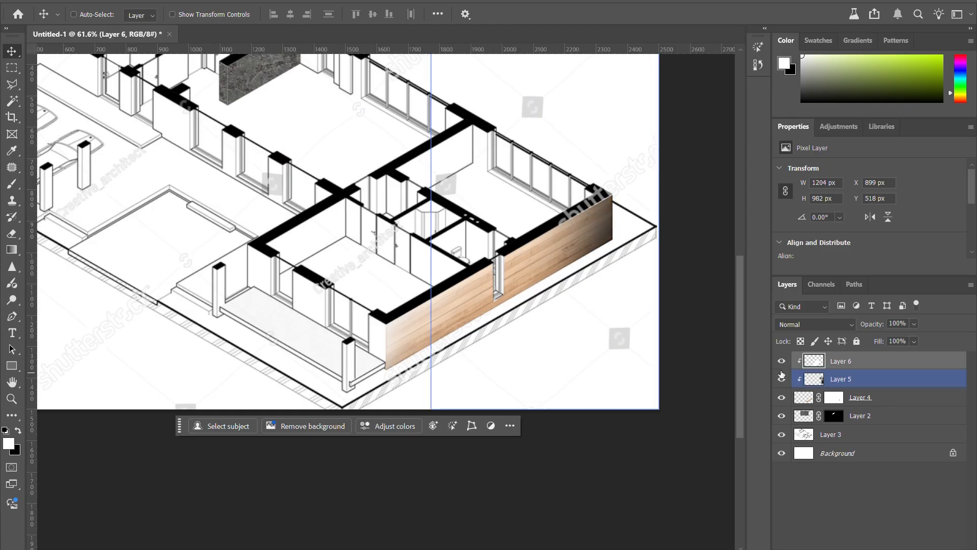
scroll(564, 337, "down", 3)
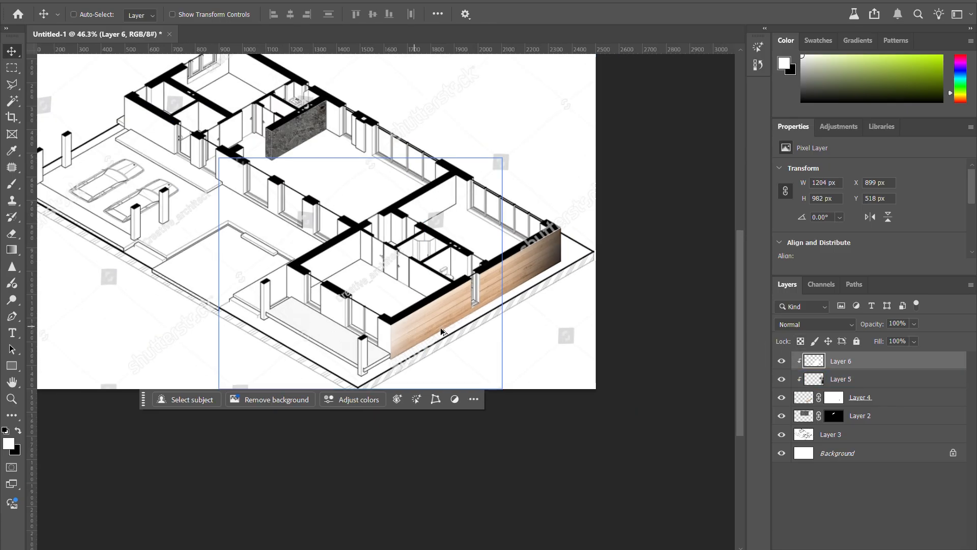
scroll(564, 336, "up", 2)
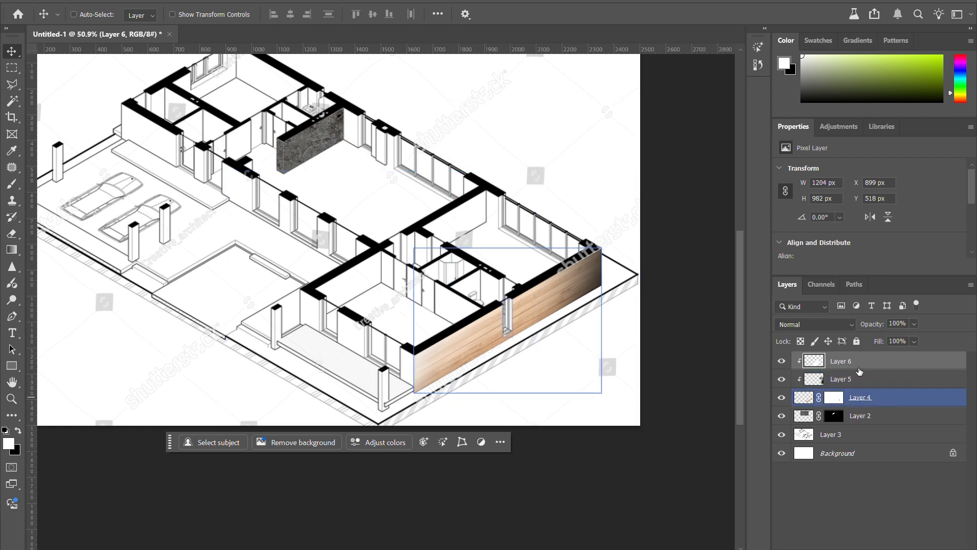
Step: Try to paint black shading over the concrete wall on Layer 6
key("b")
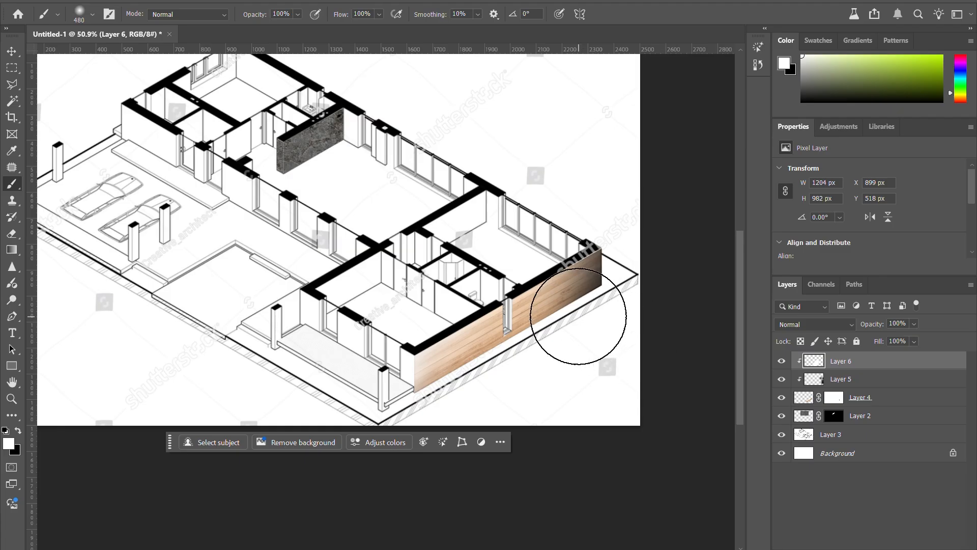
key("x")
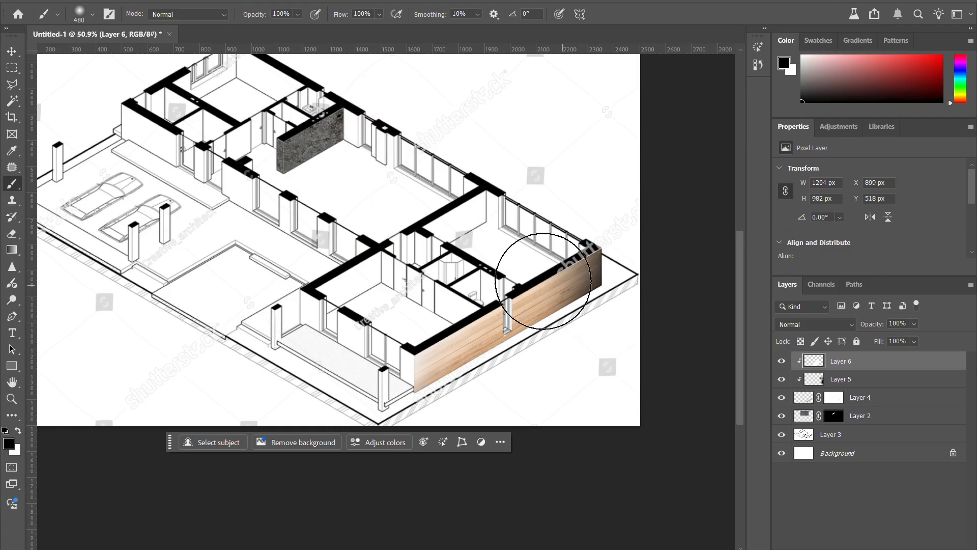
mouse_move(313, 139)
left_mouse_down()
mouse_move(351, 141)
mouse_move(222, 163)
mouse_move(352, 166)
left_mouse_up()
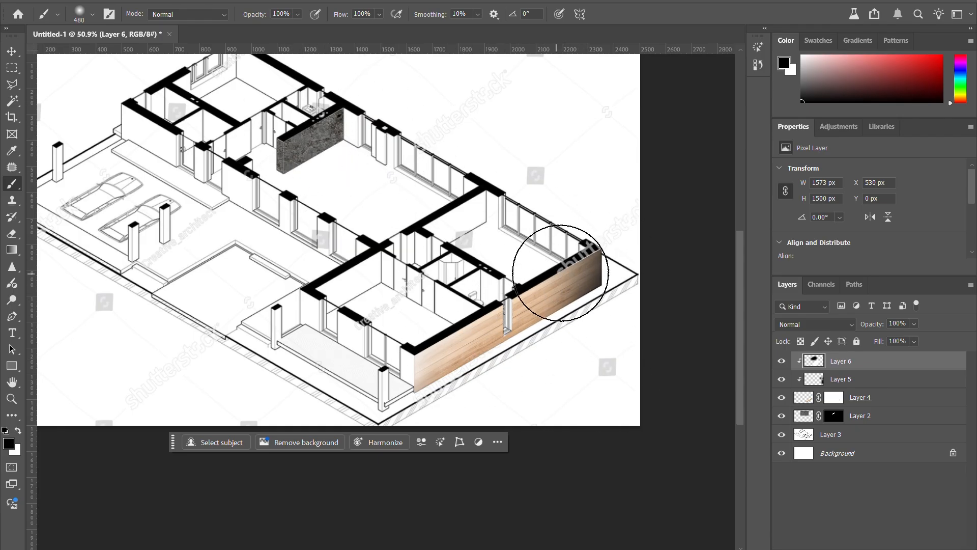
Step: Erase the stray black paint around the concrete wall on Layer 6 with a soft 464 px eraser
key("e")
right_click(397, 148)
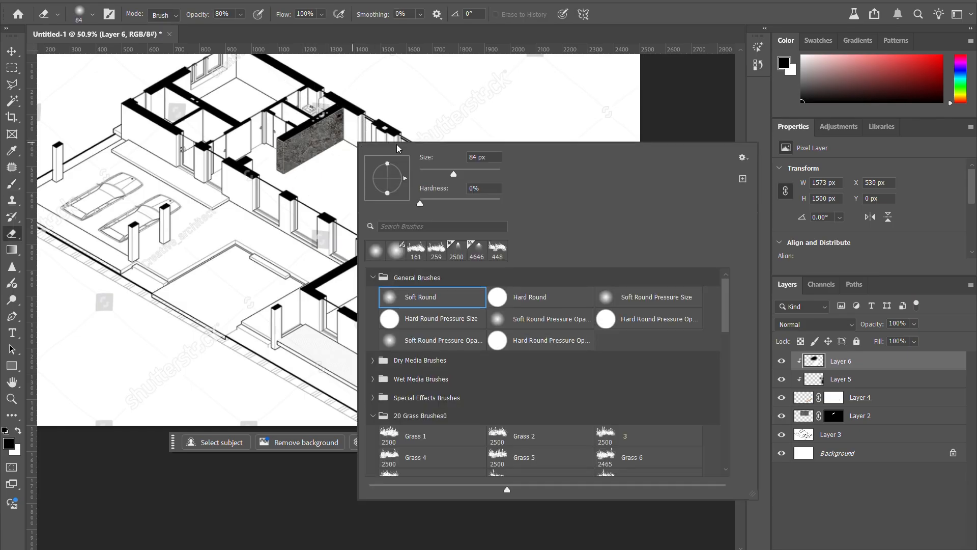
left_click(491, 174)
left_click(245, 159)
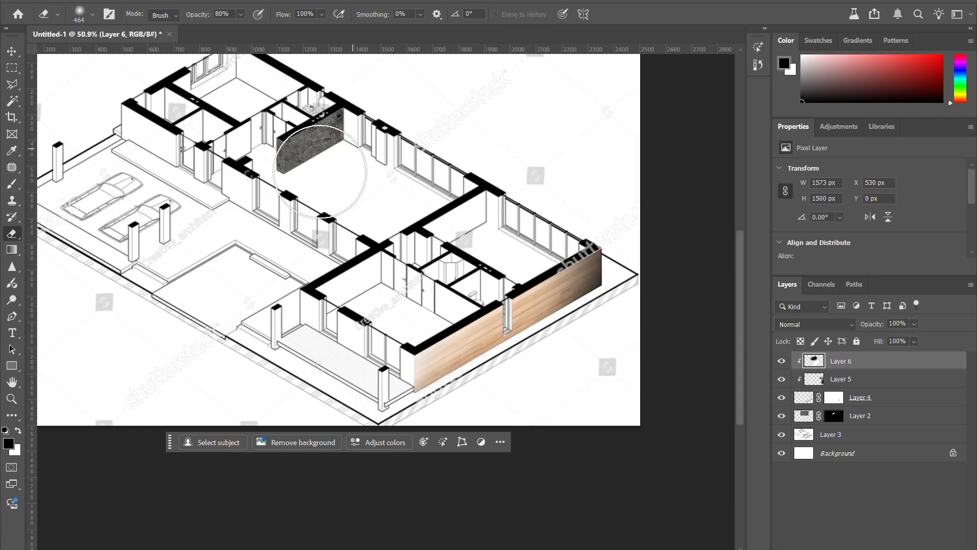
Step: Check that Layer 2 holds the concrete texture, add a new layer above it, and clip that layer to Layer 2
key("v")
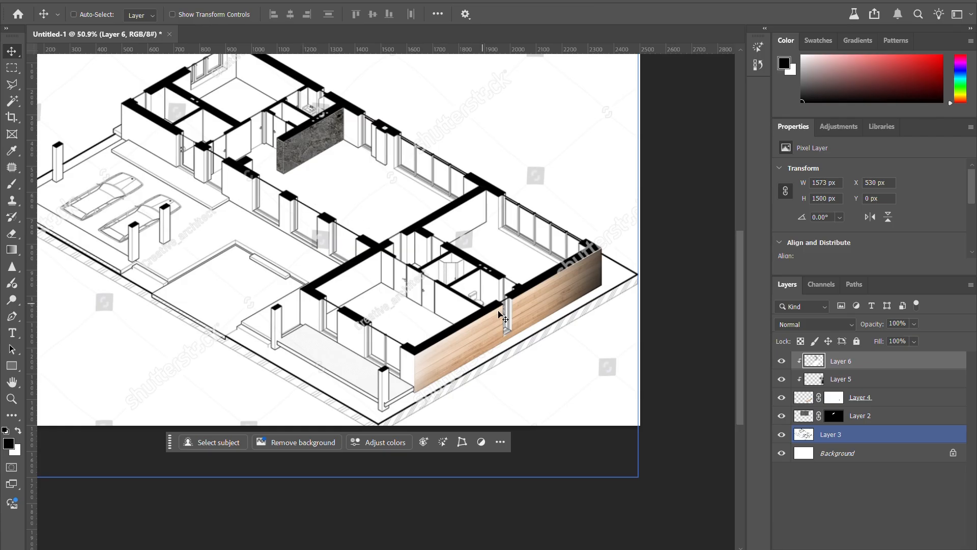
left_click(865, 415)
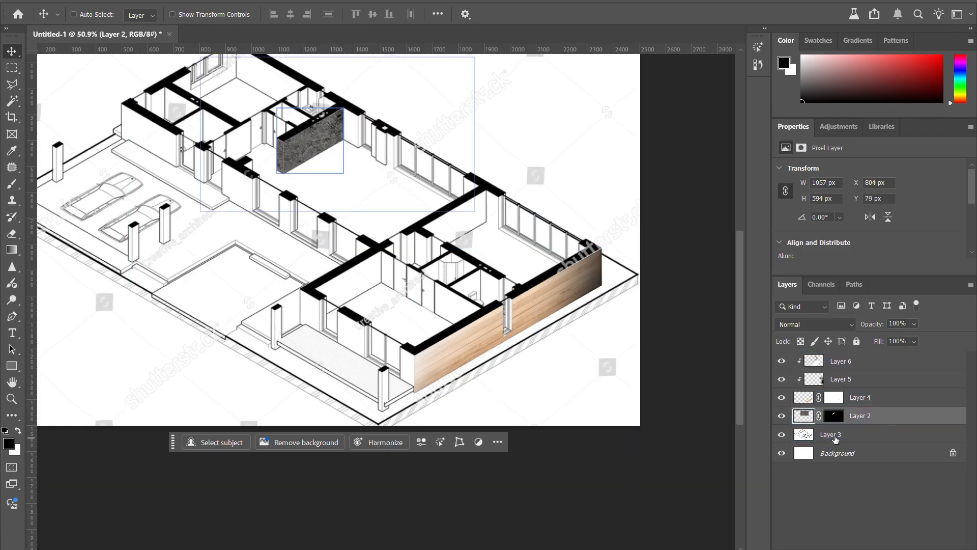
left_click(782, 416)
left_click(782, 417)
left_click(782, 416)
left_click(782, 416)
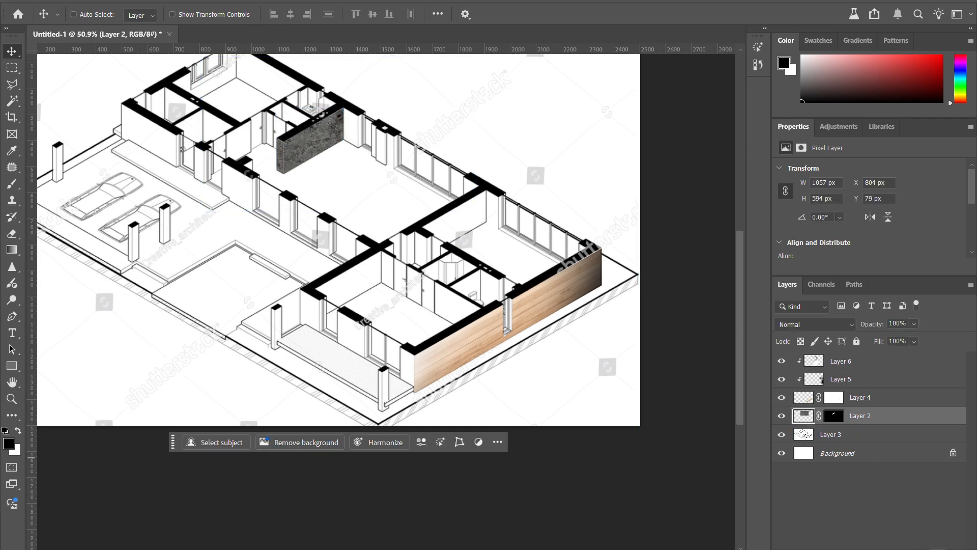
left_click(936, 547)
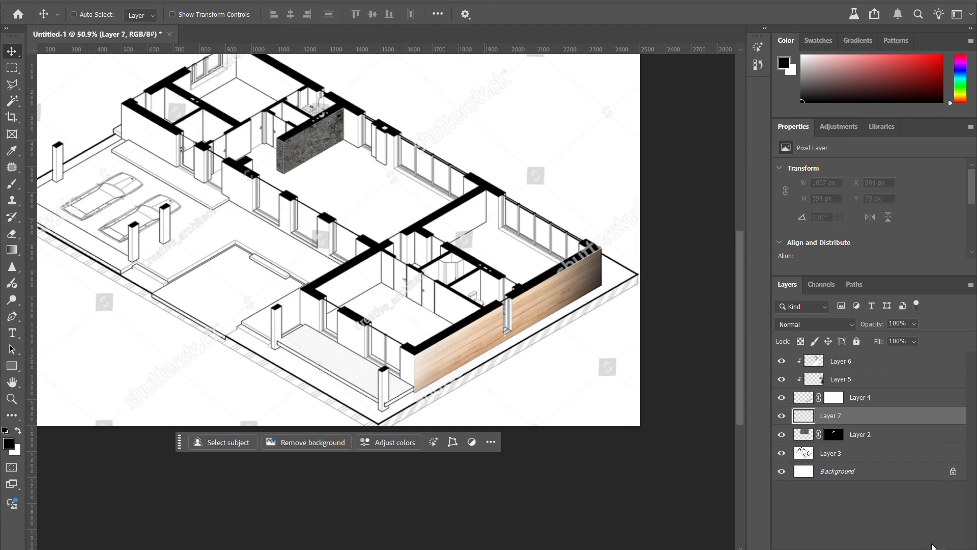
left_click(855, 421, "alt")
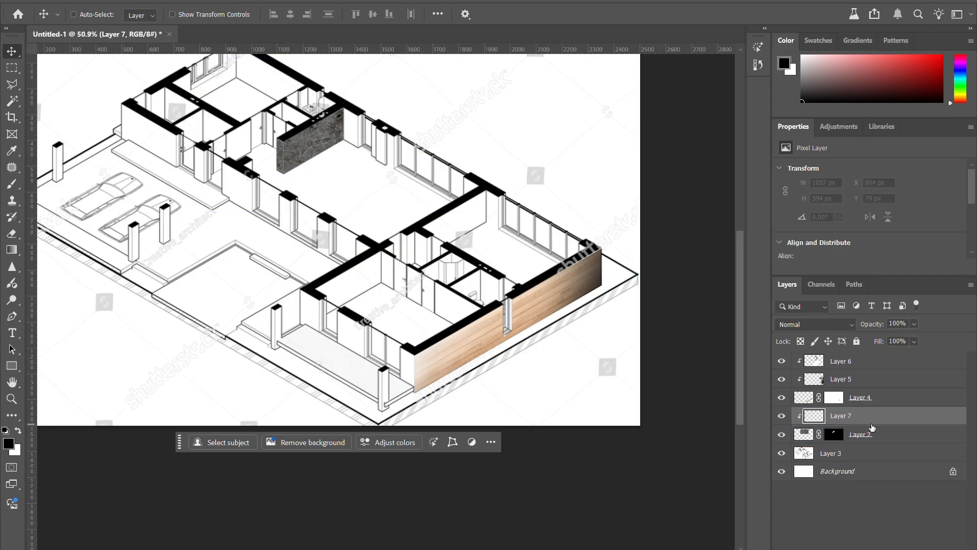
Step: Paint soft black shading over the far end of the concrete wall on Layer 7 with the Brush tool
scroll(440, 283, "down", 2)
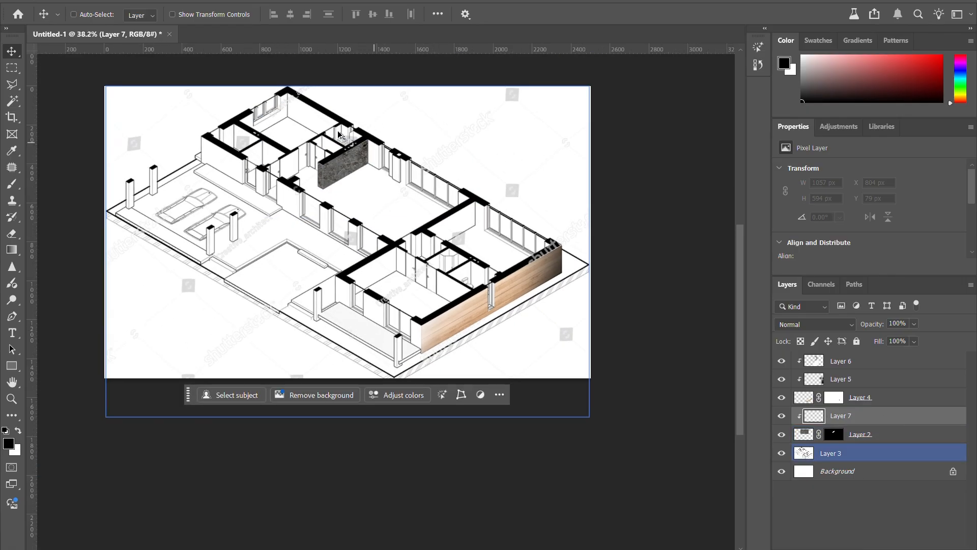
scroll(355, 138, "up", 4)
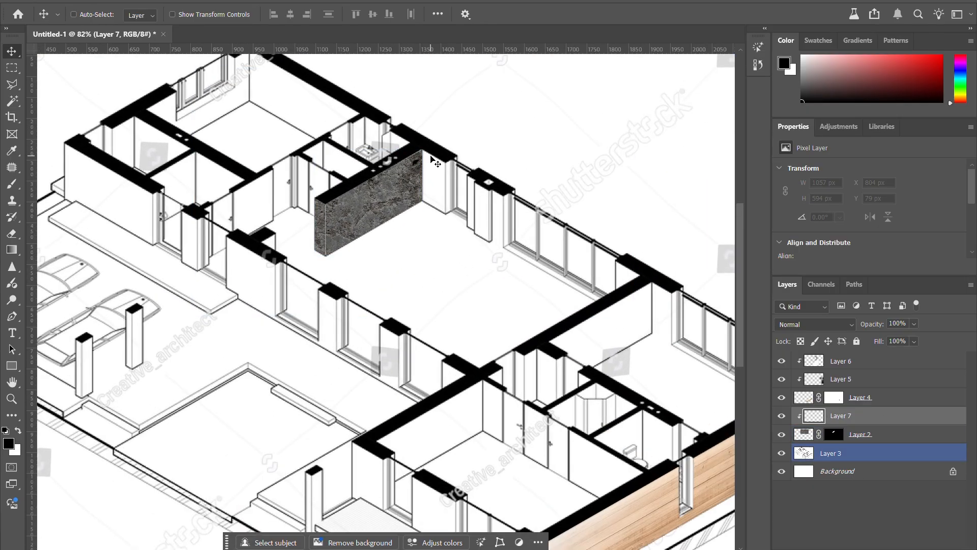
key("b")
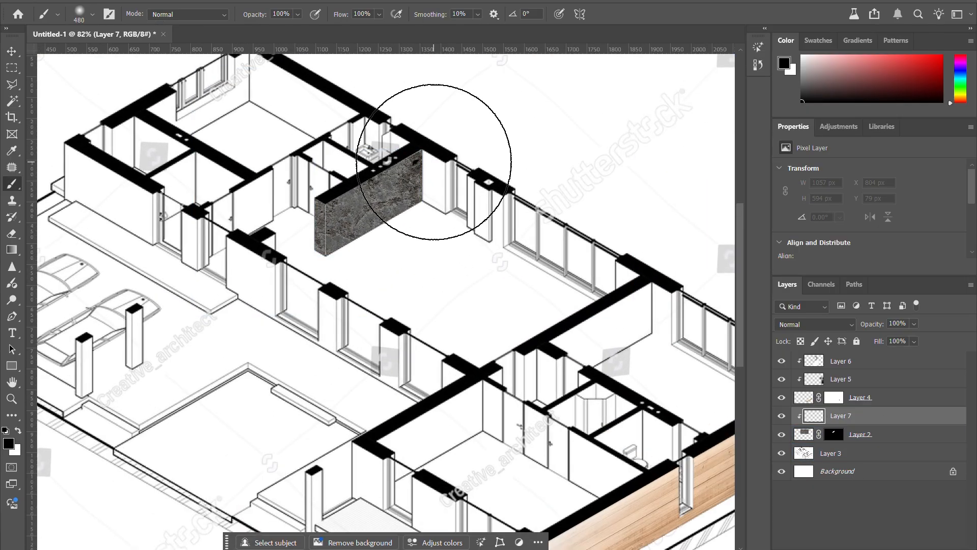
right_click(16, 188)
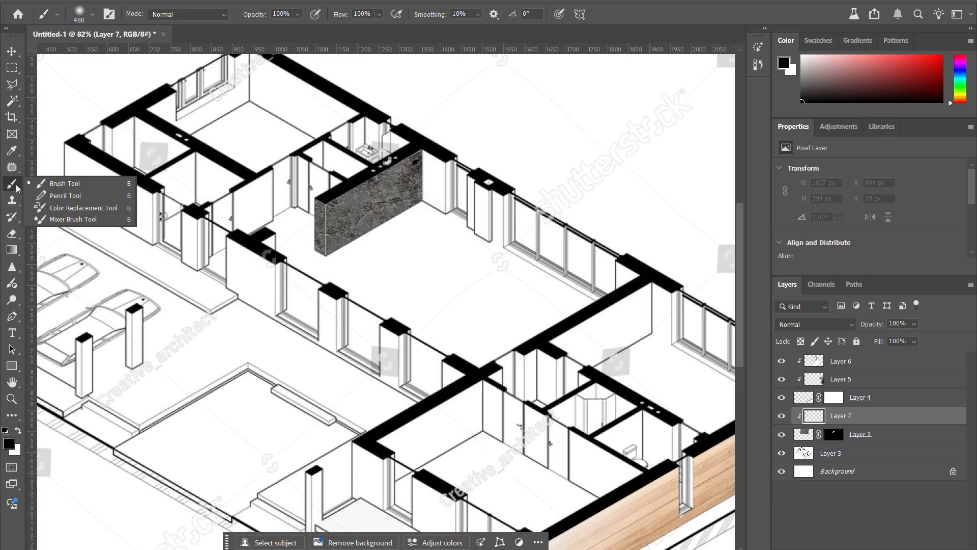
left_click(117, 187)
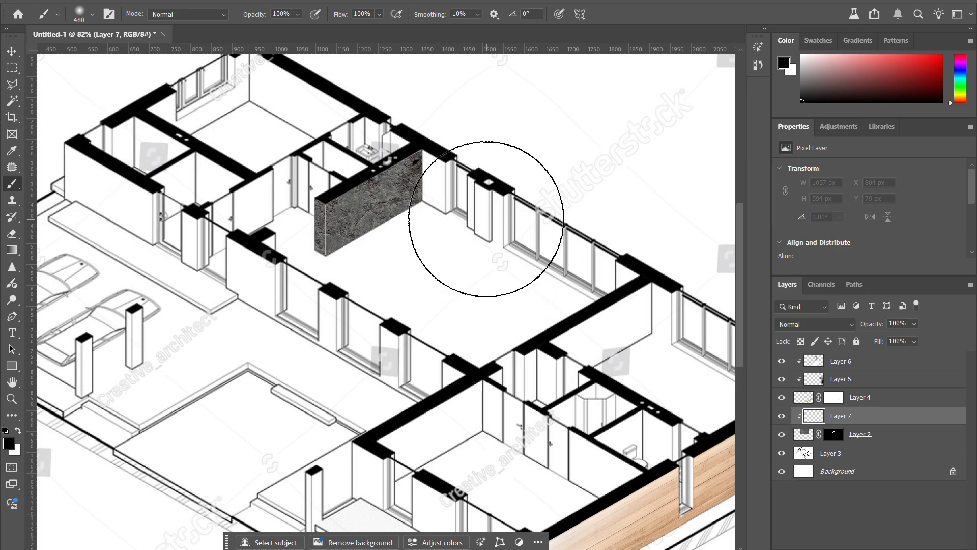
mouse_move(508, 176)
left_mouse_down()
mouse_move(466, 290)
mouse_move(484, 301)
mouse_move(636, 280)
left_mouse_up()
Step: Add a new layer above Layer 7, clip it to Layer 2, and make white the foreground color
key("ctrl+shift+alt+n")
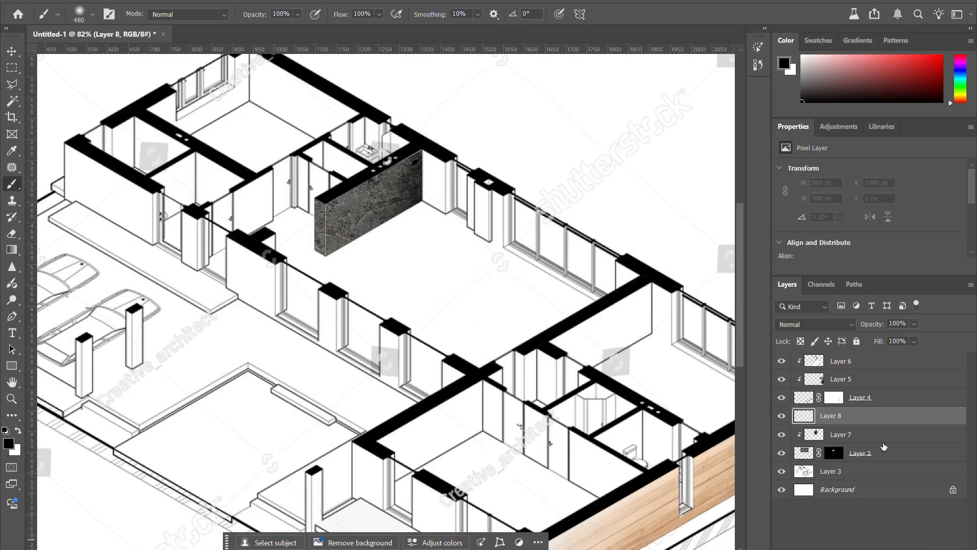
left_click(849, 422, "alt")
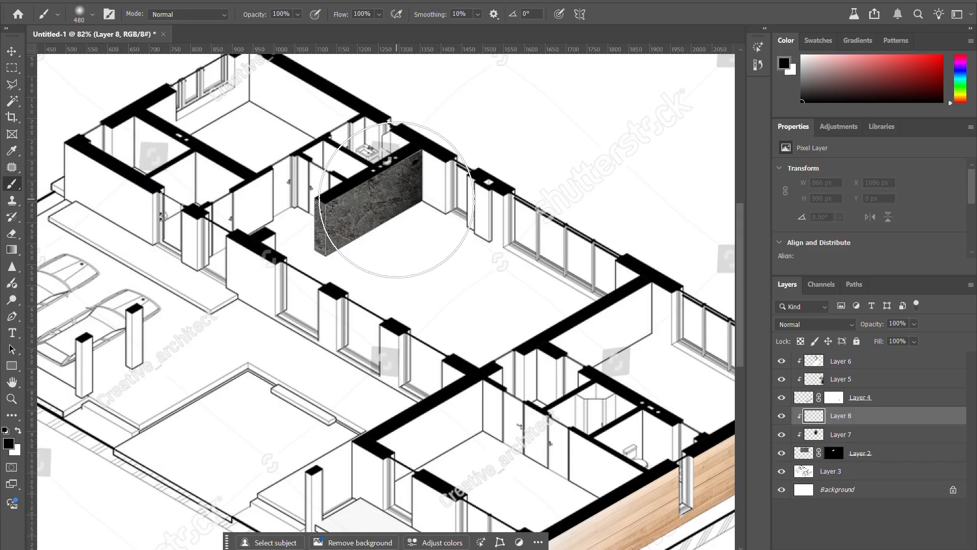
key("x")
key("x")
key("x")
key("x")
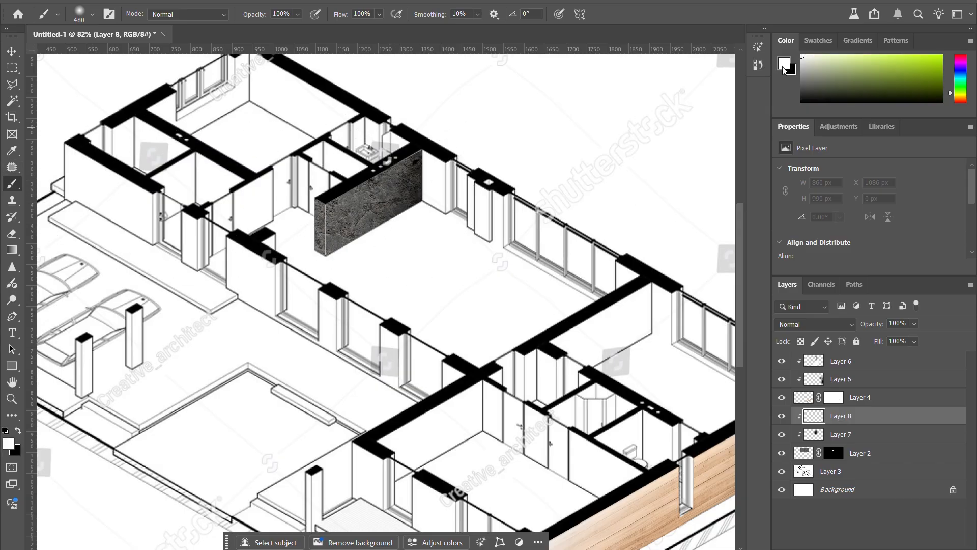
Step: Paint a soft white highlight over the near end of the concrete wall on Layer 8 and review the shading within the plan
left_click_drag(242, 147, 308, 124)
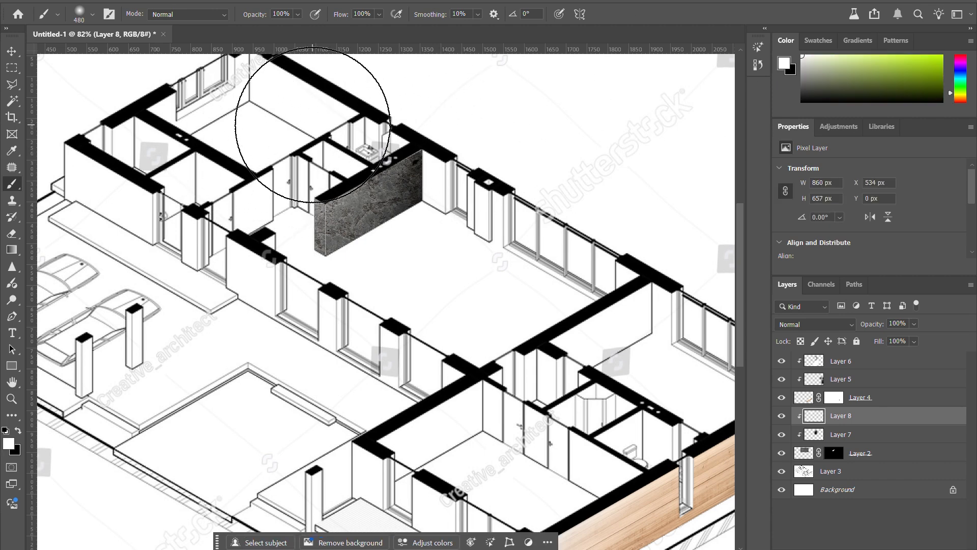
left_click(312, 125)
left_click(188, 229)
key("v")
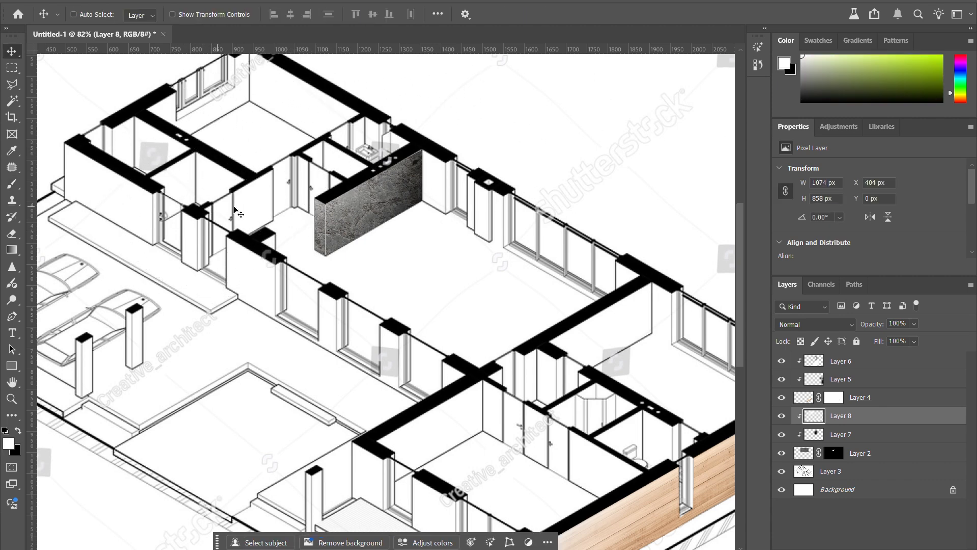
scroll(315, 206, "down", 4)
left_click(300, 176, "ctrl")
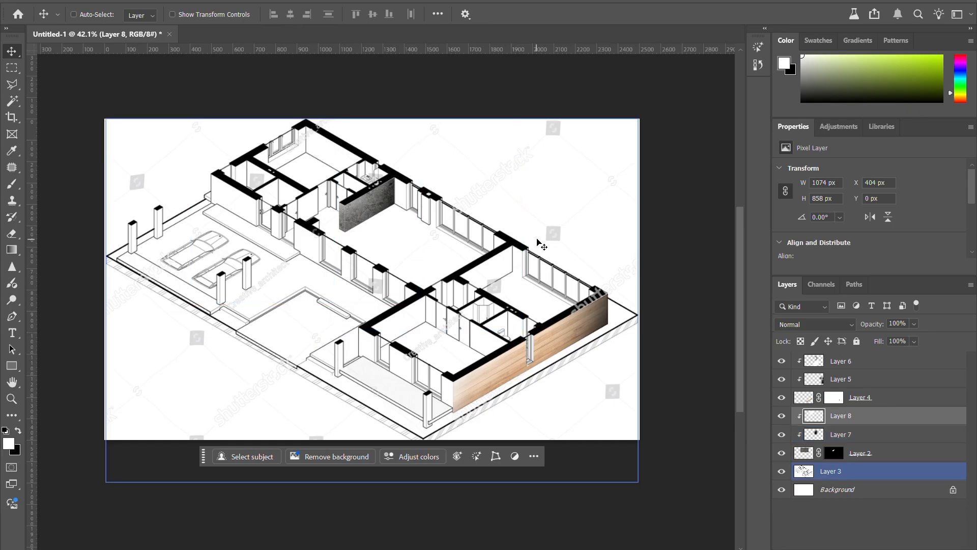
scroll(445, 250, "up", 2)
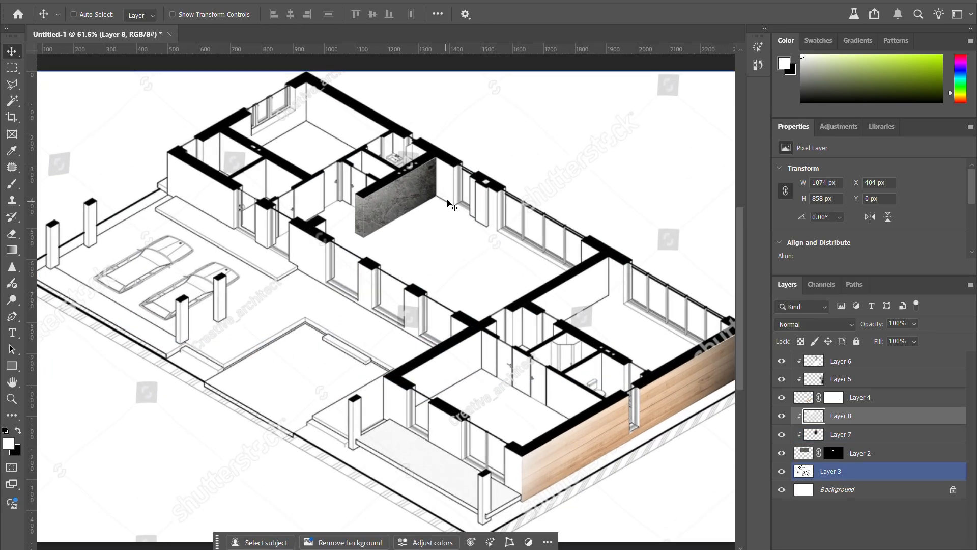
scroll(450, 211, "up", 2)
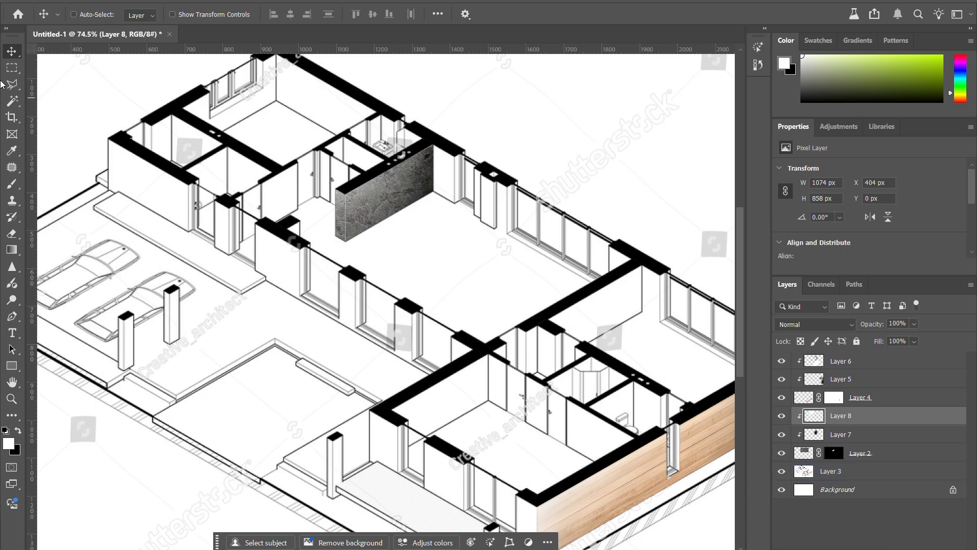
Step: Add a new unclipped layer above Layer 6 and activate the Polygonal Lasso tool
left_click(847, 361)
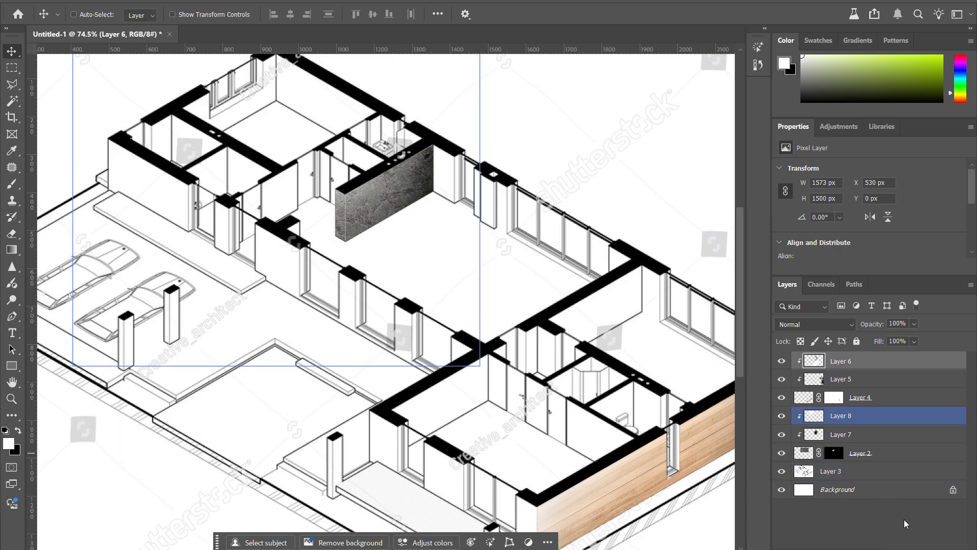
left_click(904, 549)
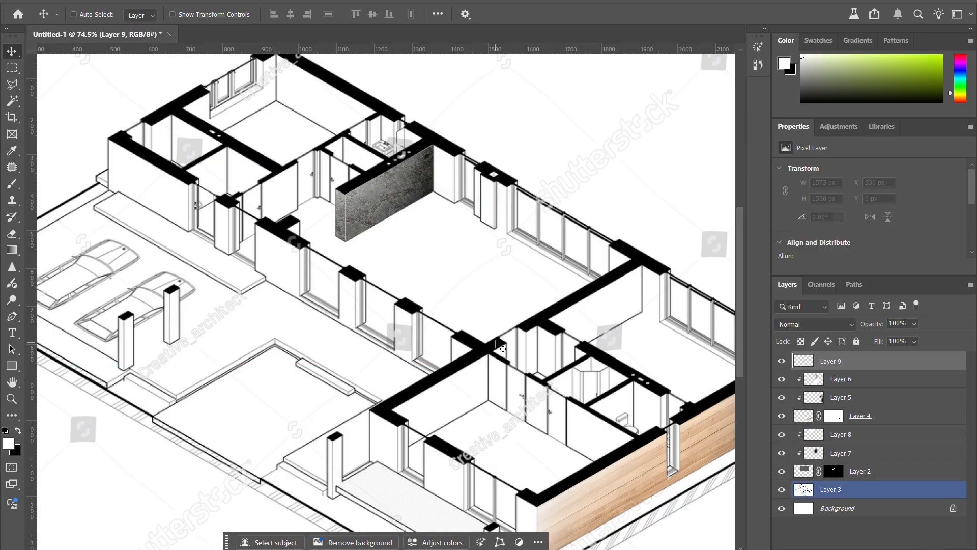
key("k")
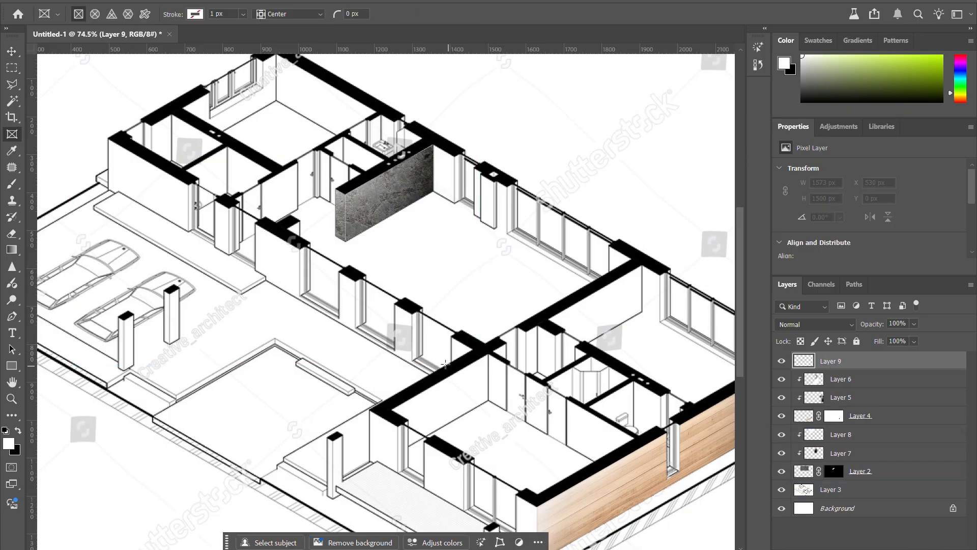
left_click(13, 85)
scroll(395, 243, "up", 4)
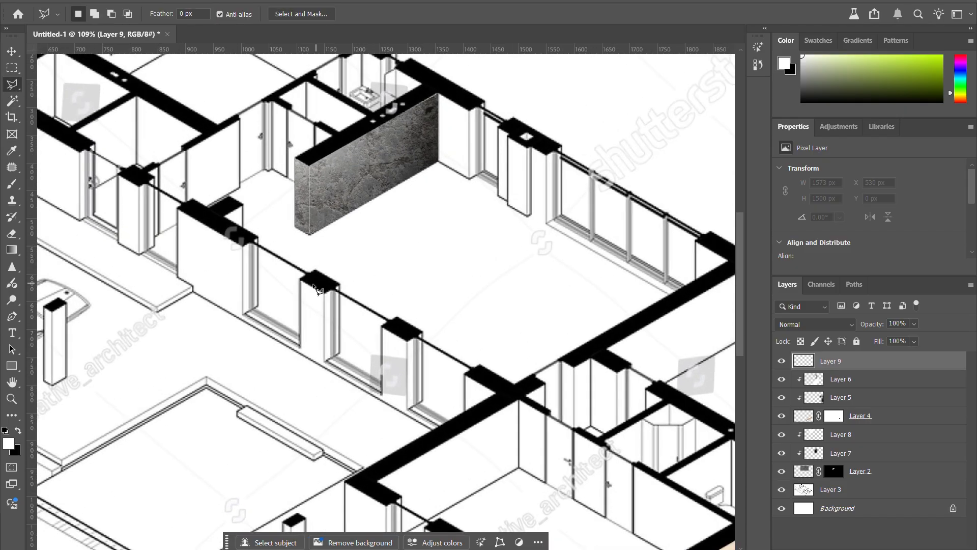
scroll(344, 291, "down", 2)
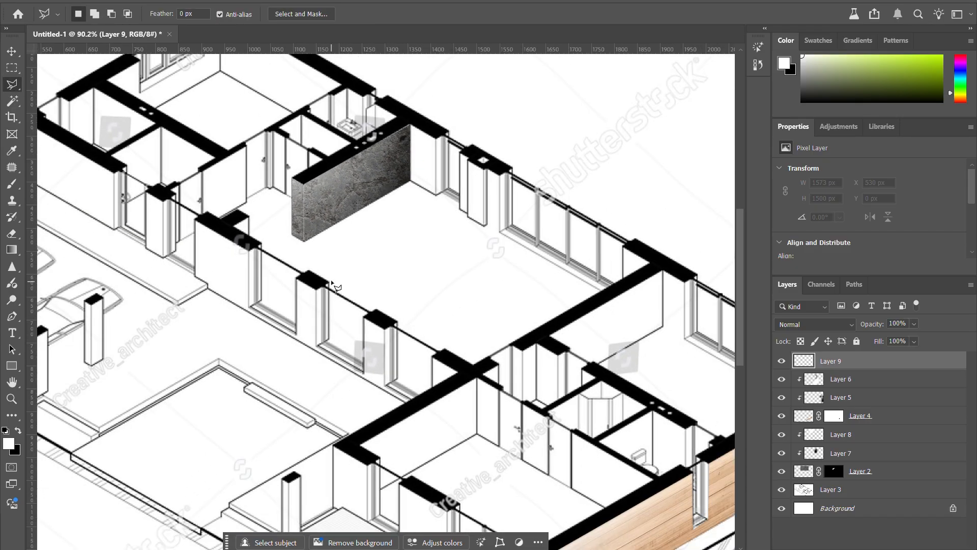
Step: Try several rectangular marquee selections across the rooms of the plan
left_click(12, 68)
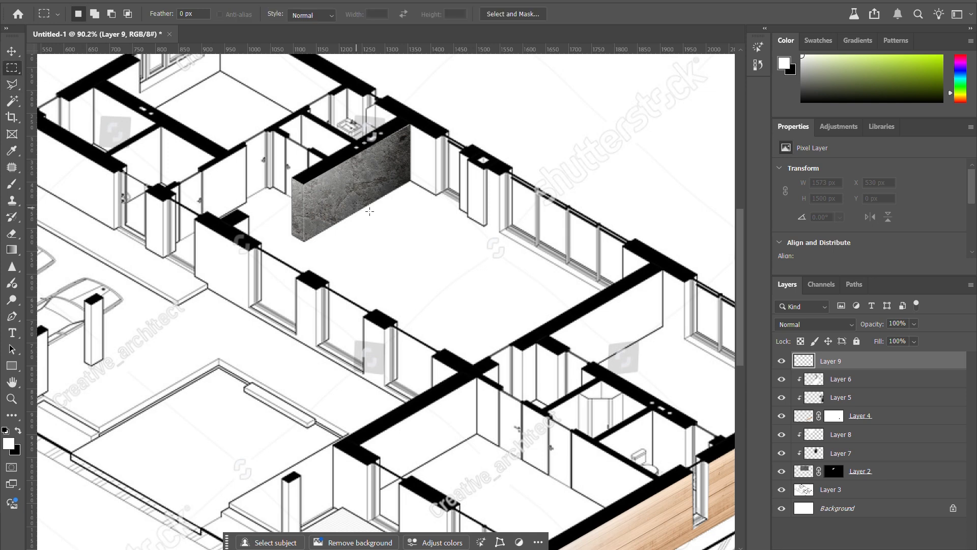
scroll(369, 211, "down", 3)
scroll(304, 278, "down", 2)
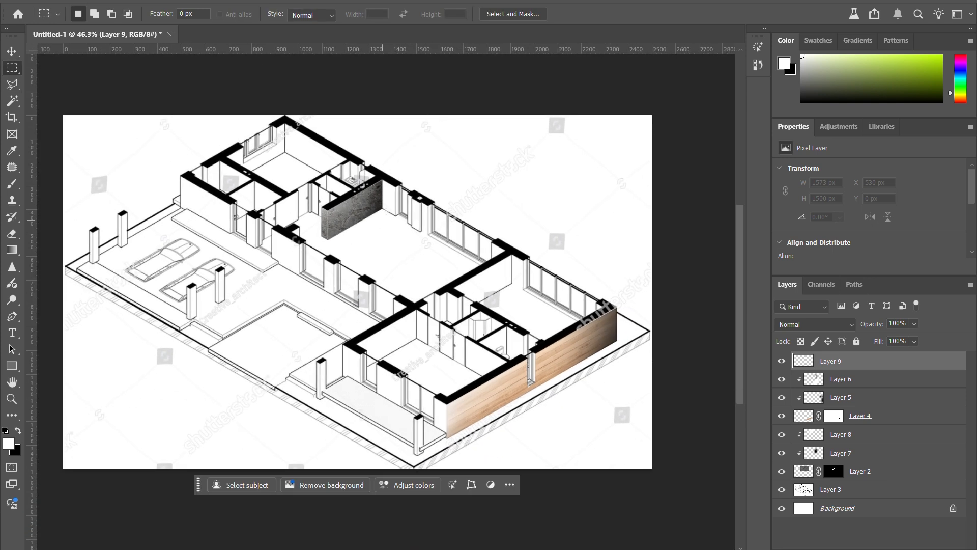
left_click_drag(399, 144, 595, 197)
left_click_drag(242, 261, 514, 326)
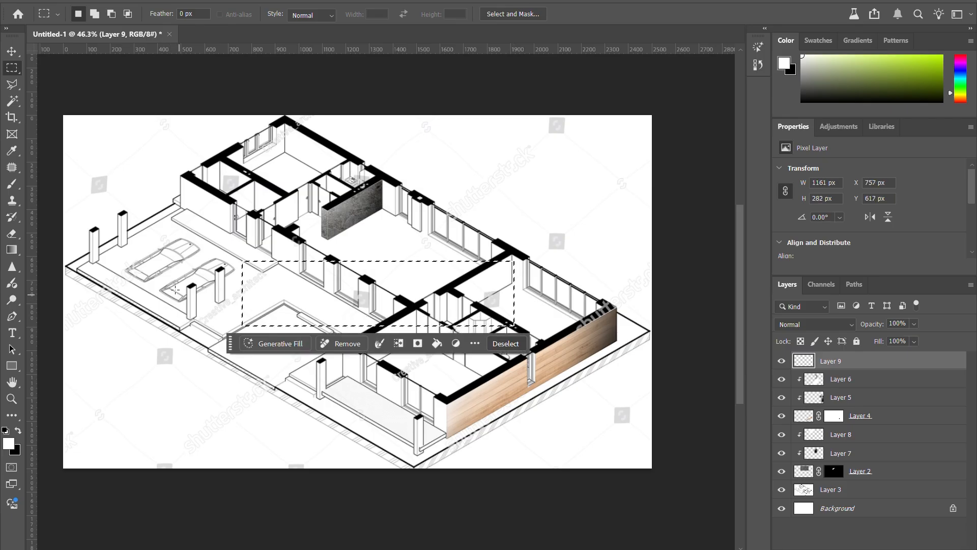
left_click_drag(175, 289, 410, 315)
left_click_drag(268, 215, 495, 274)
left_click_drag(202, 191, 489, 243)
scroll(305, 205, "up", 3)
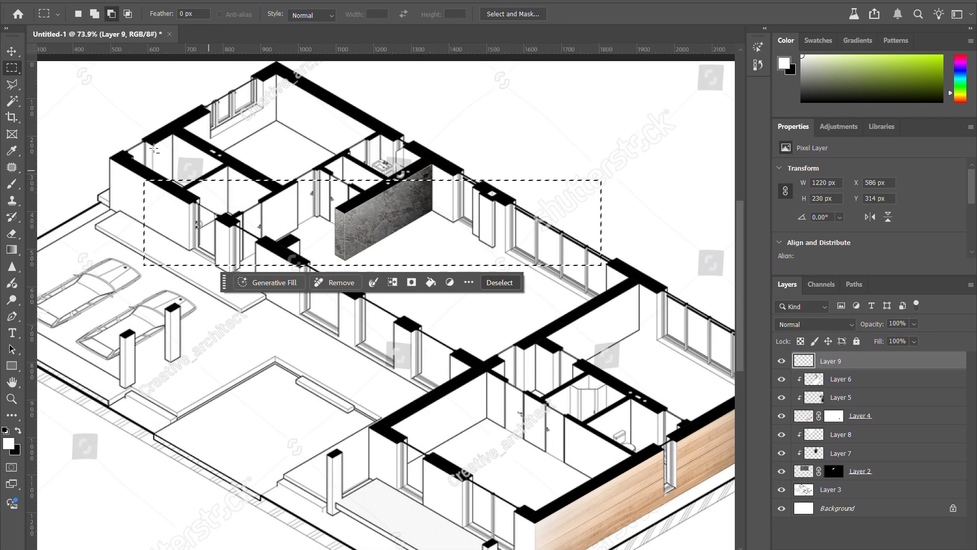
Step: Switch back to the Polygonal Lasso tool and clear the rectangular selection
left_click(15, 85)
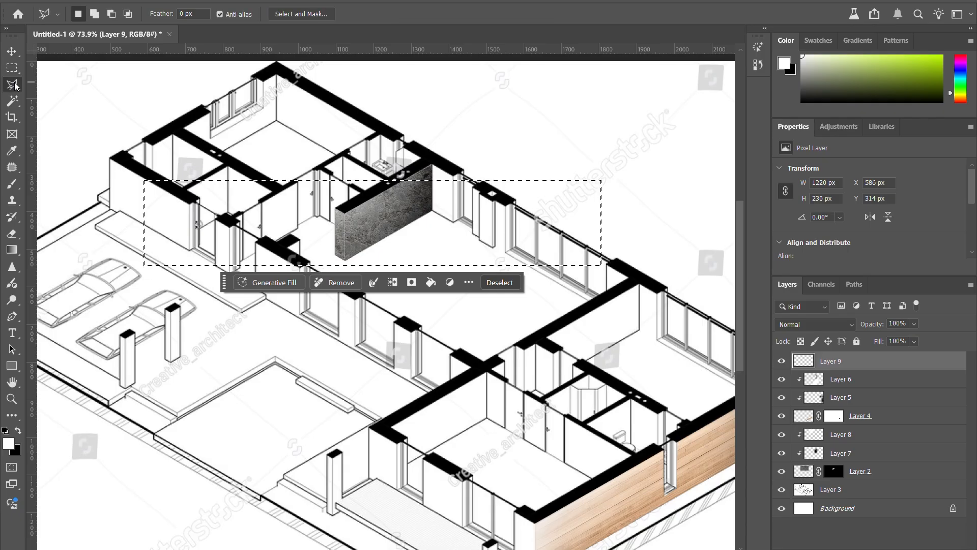
right_click(15, 85)
left_click(15, 85)
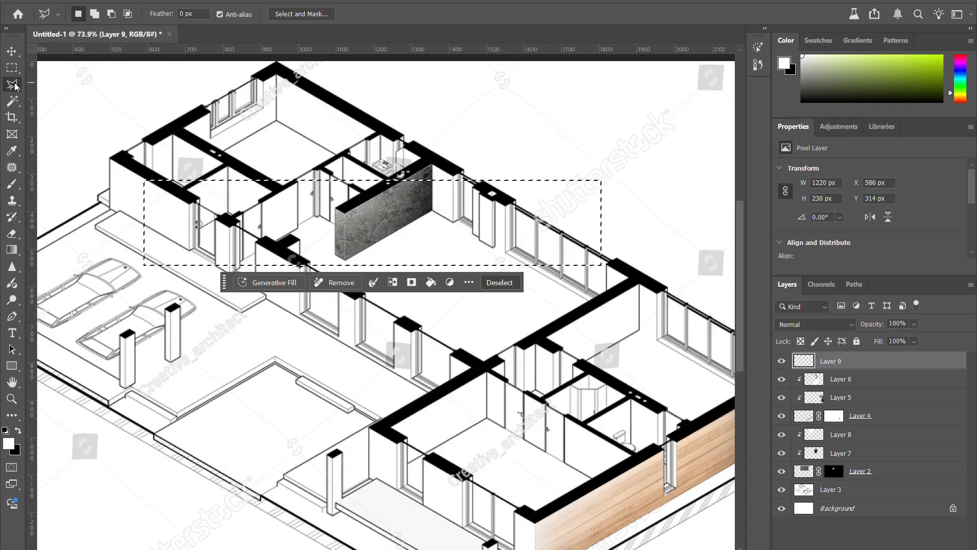
key("ctrl+d")
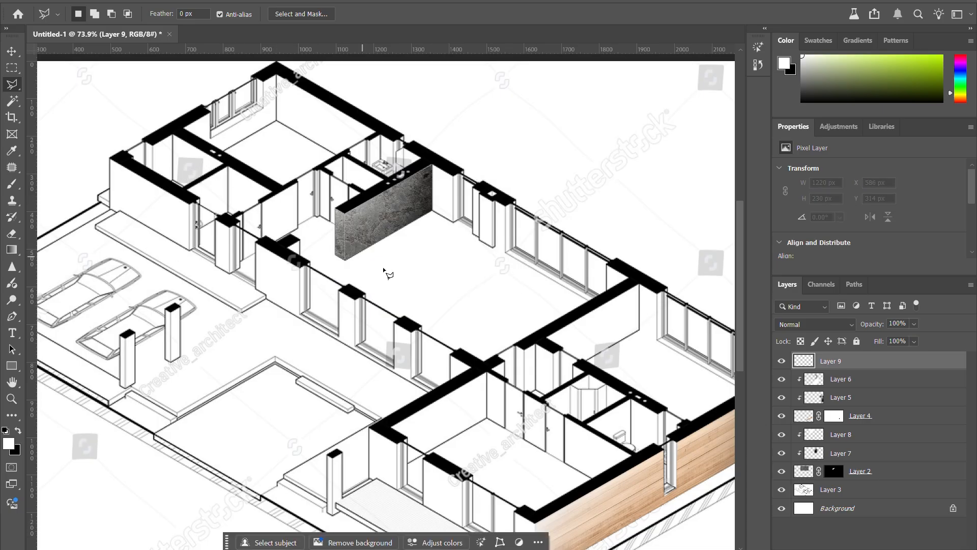
Step: Outline the large room's floor in front of the concrete wall with a polygonal lasso selection of about 642 by 380 px
scroll(421, 272, "up", 3)
left_click(440, 169)
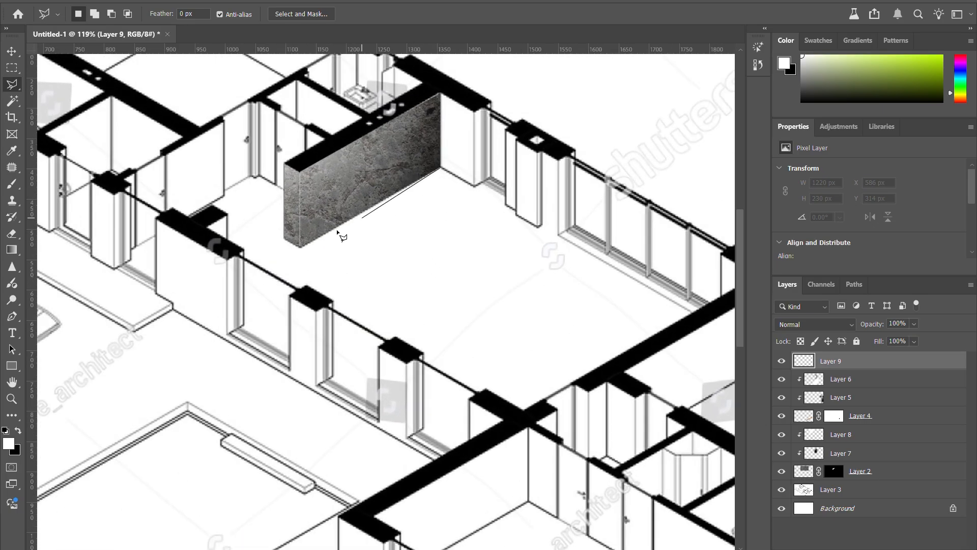
left_click(301, 246)
left_click(545, 397)
left_click(690, 311)
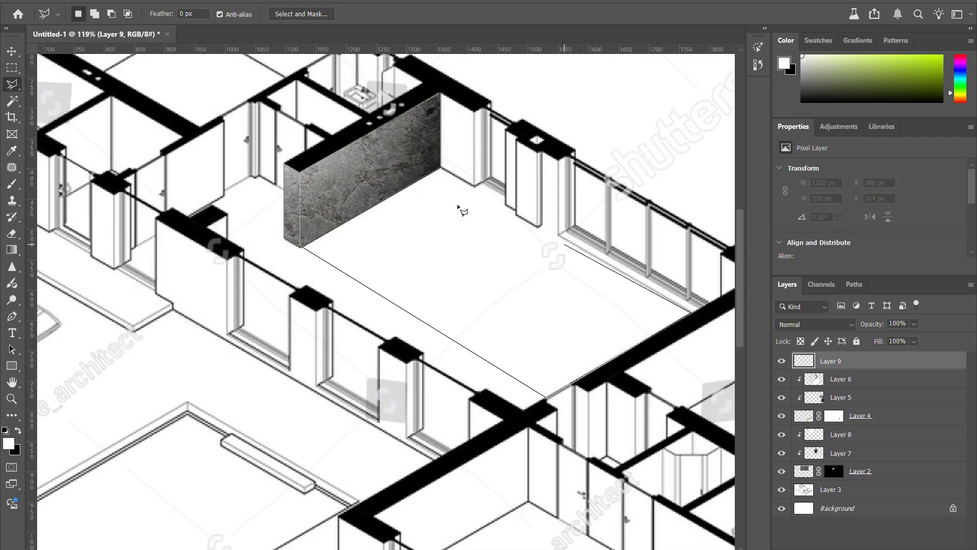
left_click(440, 169)
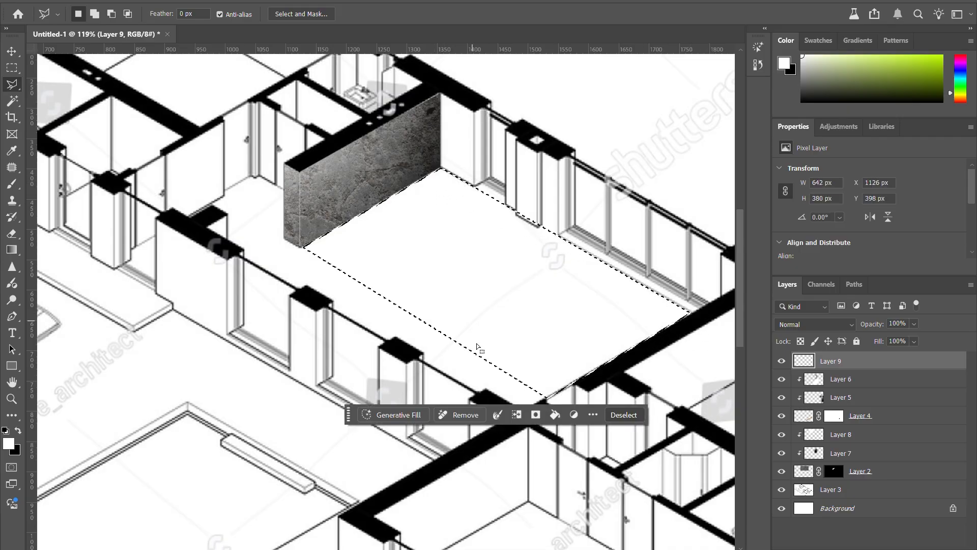
Step: Fill the floor selection on Layer 9 with the colour e7a869 at 100% opacity in Normal mode and deselect it
left_click(555, 416)
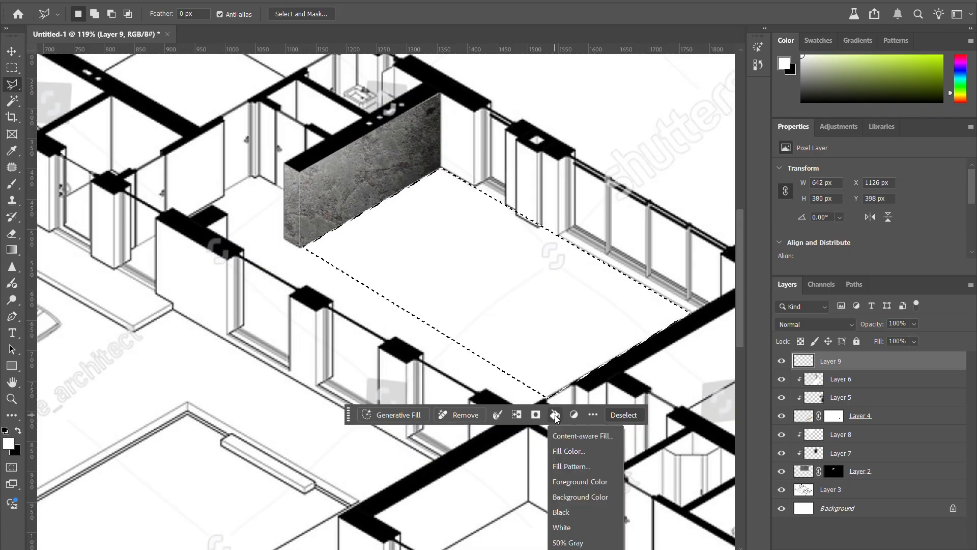
left_click(584, 451)
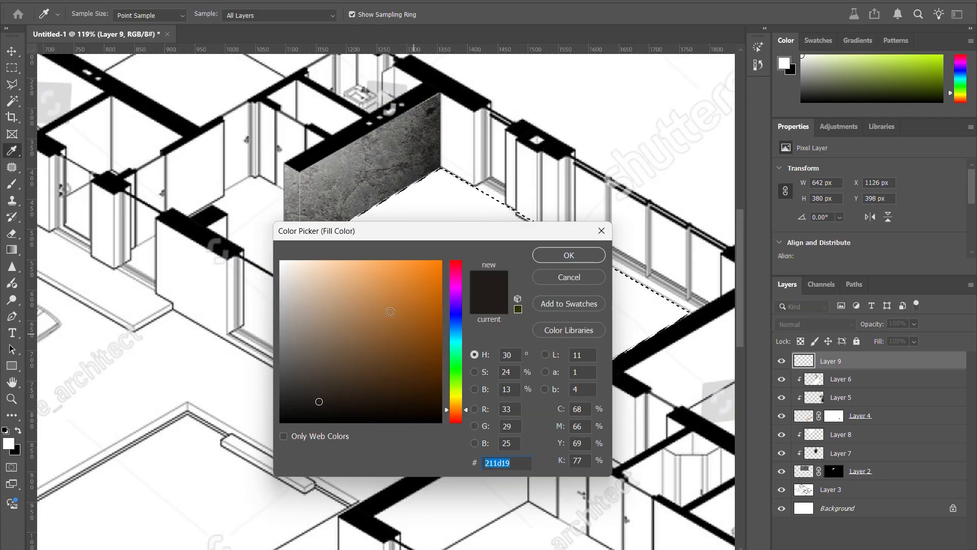
type("e7a869")
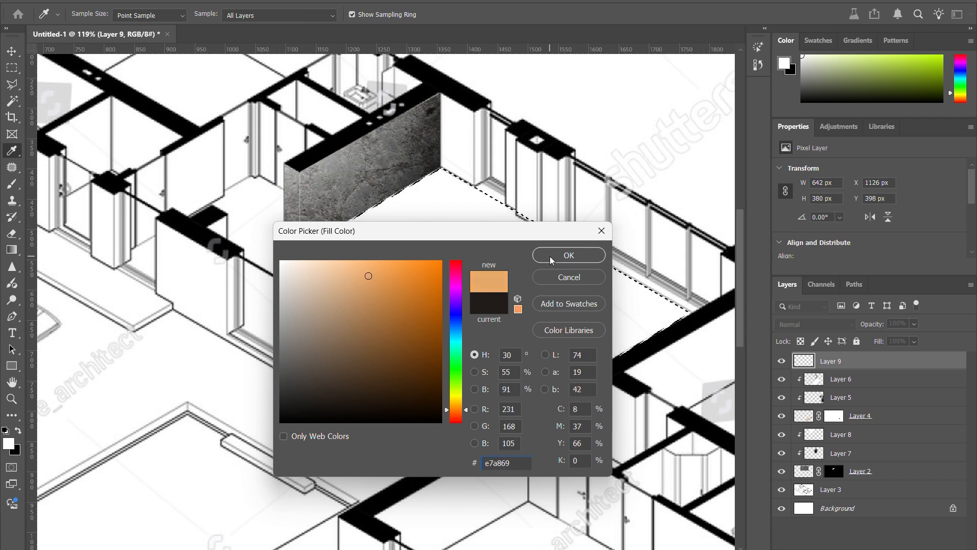
left_click(568, 255)
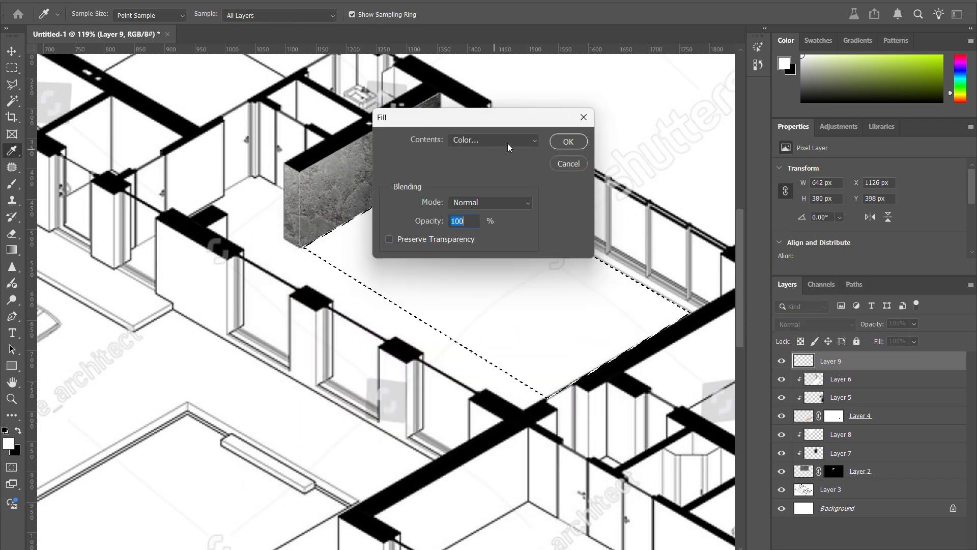
left_click(569, 141)
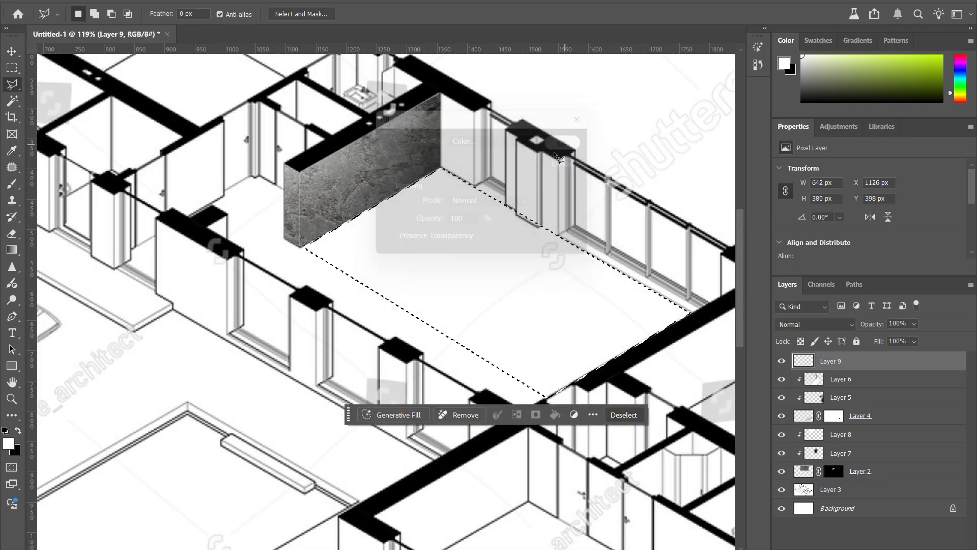
key("ctrl+d")
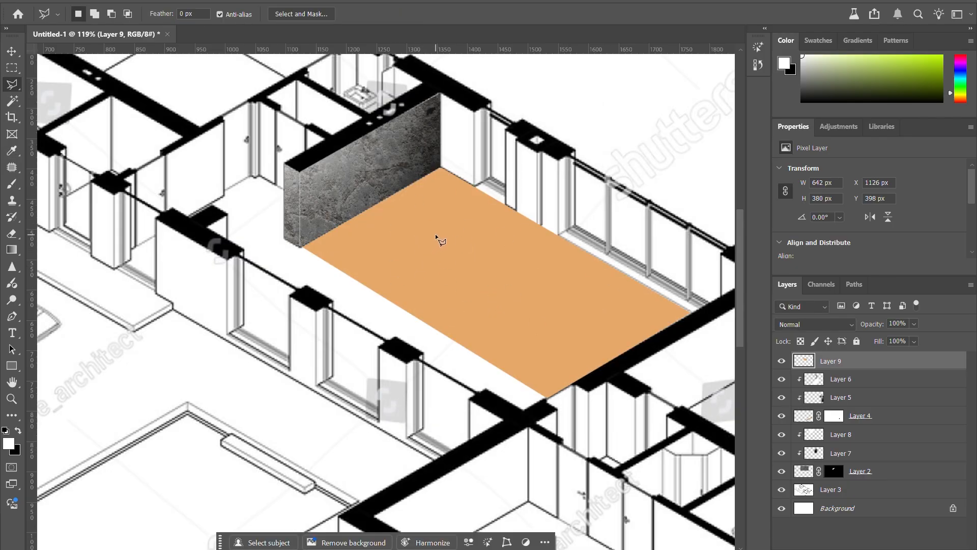
Step: Duplicate the wood wall's Layer 4 to above Layer 9 and delete the copy's layer mask
left_click(11, 51)
scroll(520, 309, "down", 6)
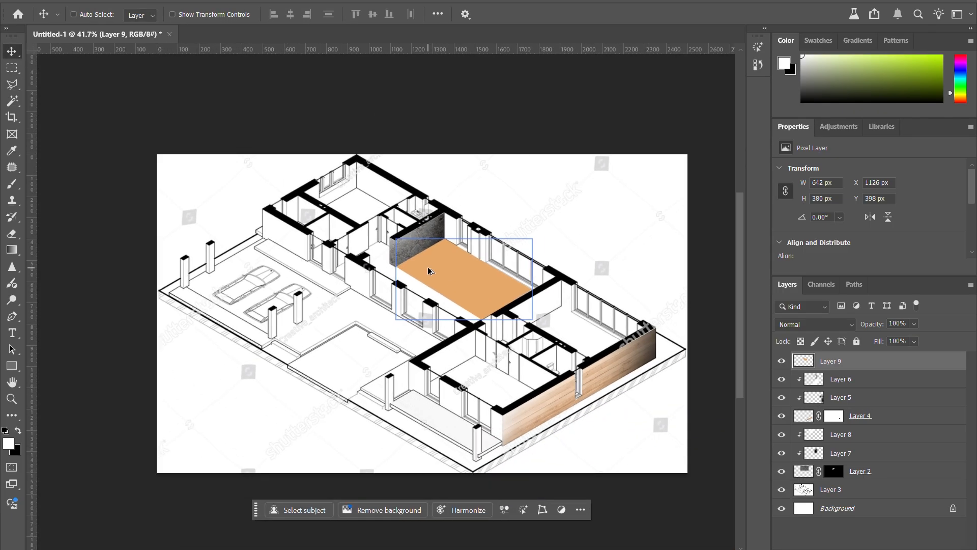
left_click(823, 423)
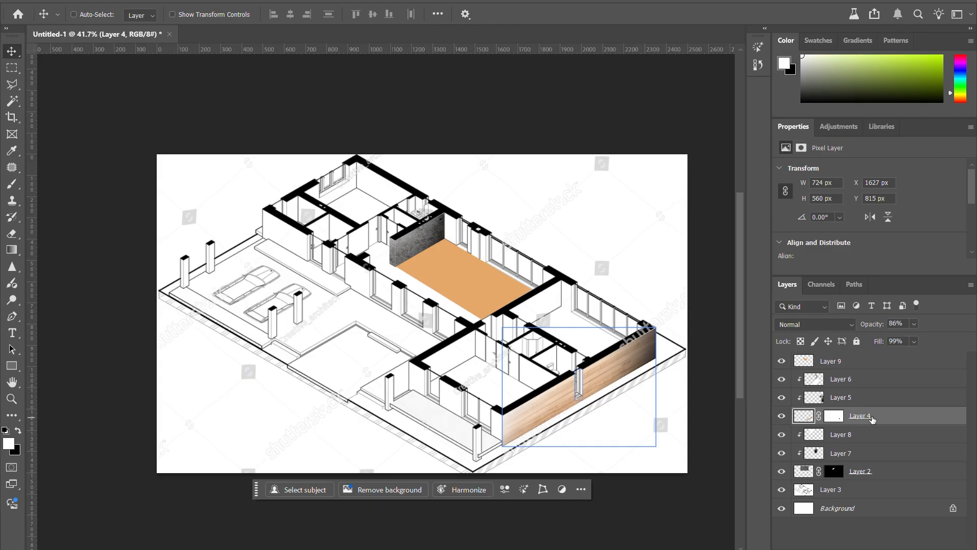
left_click_drag(890, 420, 896, 365)
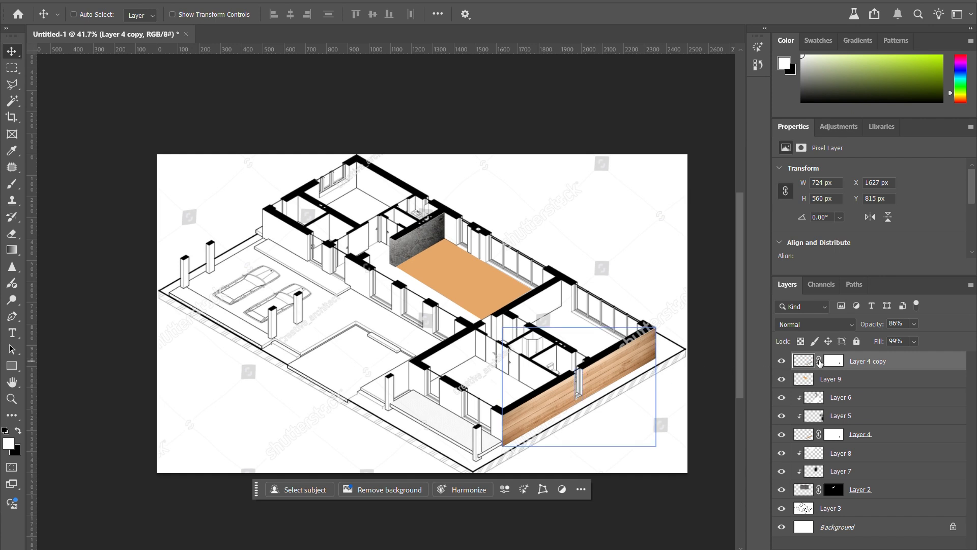
right_click(820, 362)
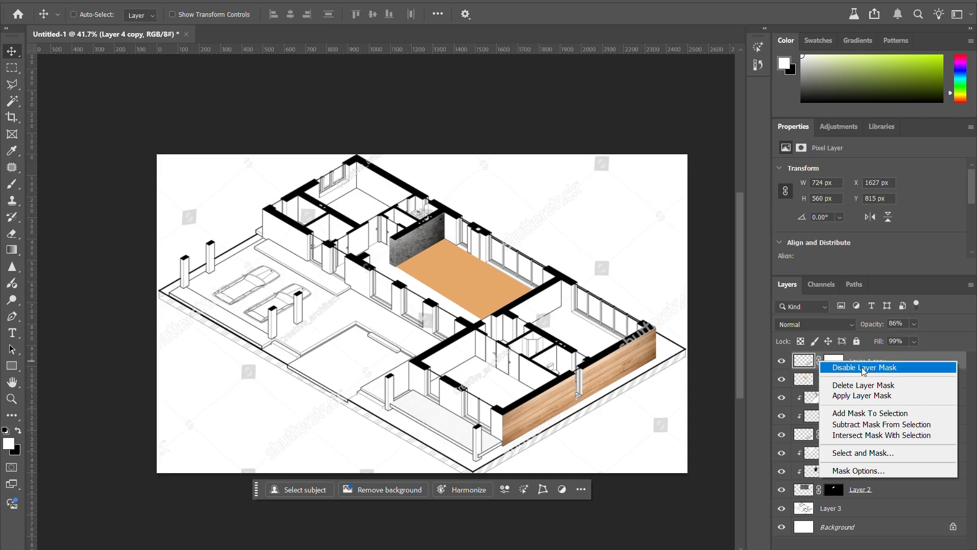
left_click(859, 385)
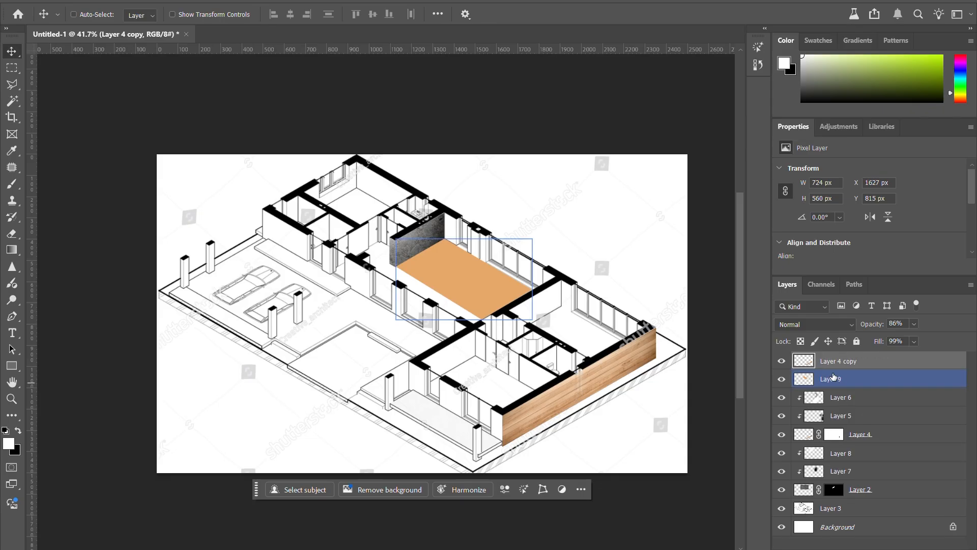
Step: Move the copied wood strip to the blank area in front of the plan, at about X 117 px, Y 849 px
left_click_drag(522, 375, 302, 315)
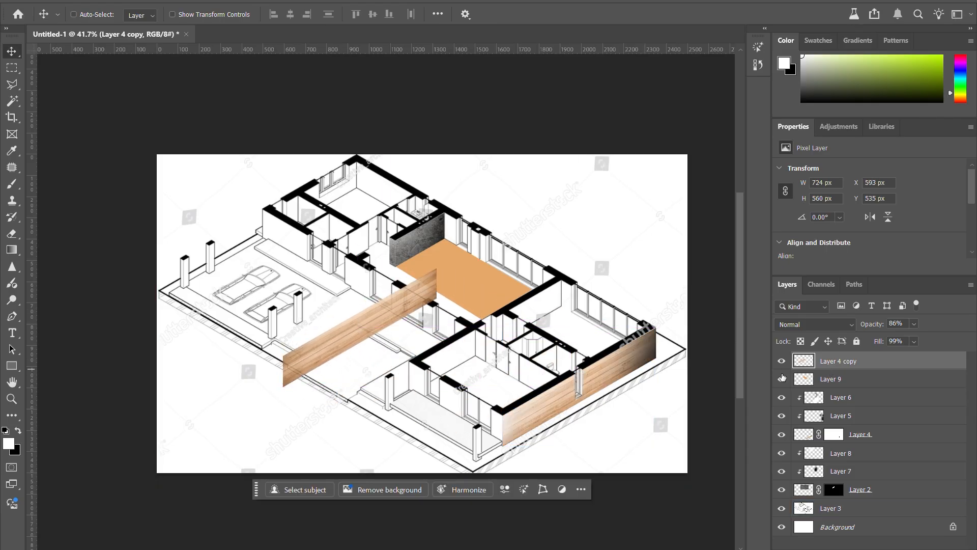
left_click_drag(304, 355, 278, 392)
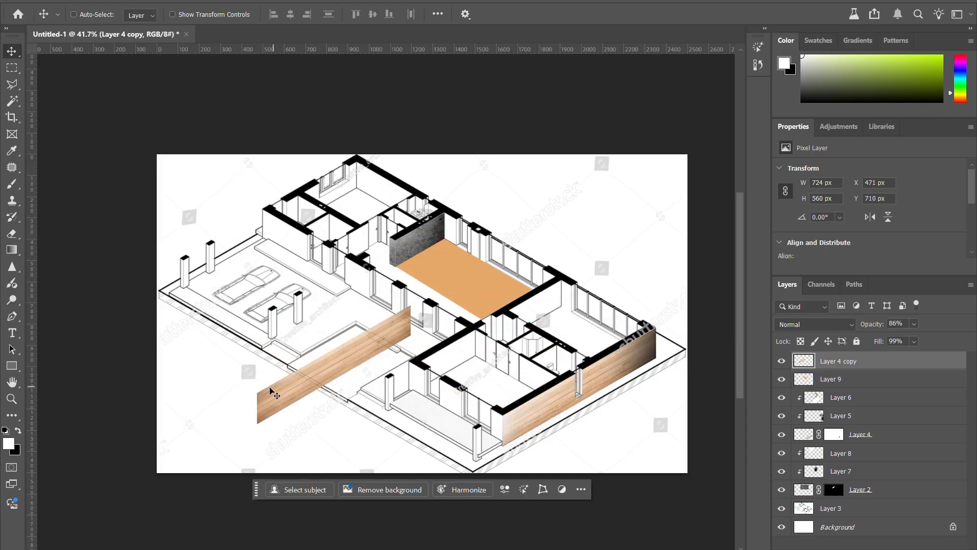
scroll(253, 391, "up", 5)
scroll(330, 385, "down", 3)
scroll(304, 398, "up", 4)
mouse_move(380, 398)
left_mouse_down()
mouse_move(359, 389)
mouse_move(382, 385)
left_mouse_up()
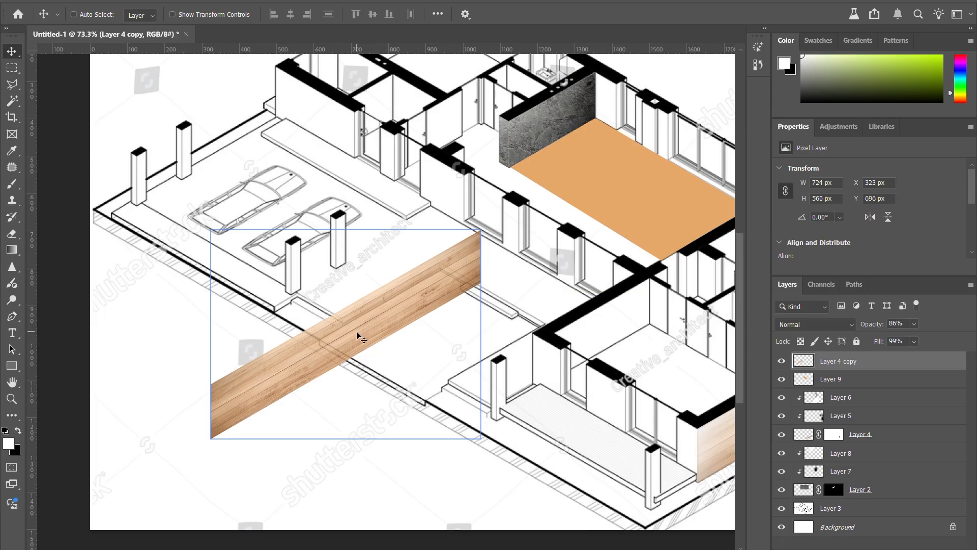
left_click_drag(357, 333, 280, 389)
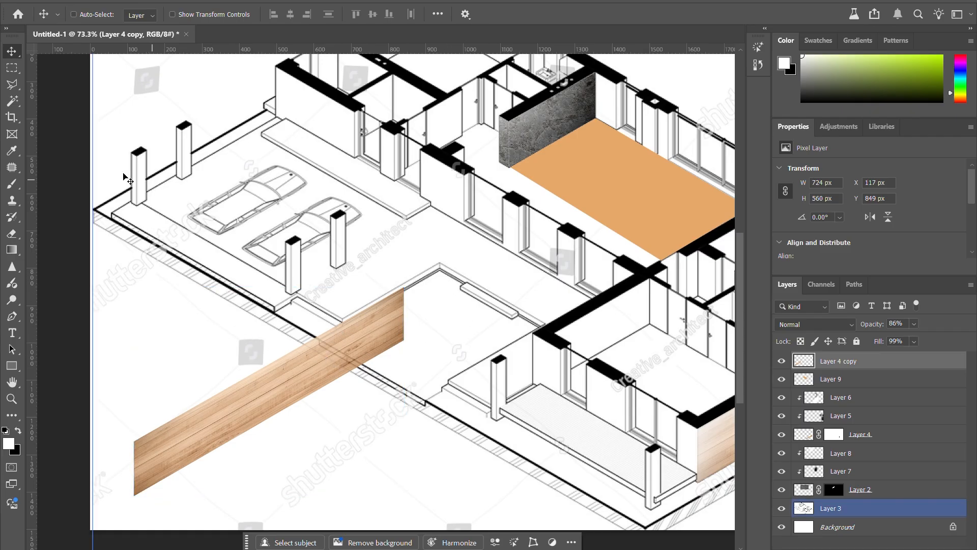
Step: Select most of the copied wood strip with a rectangular marquee of about 657 by 663 px, leaving out its upper end
left_click(9, 71)
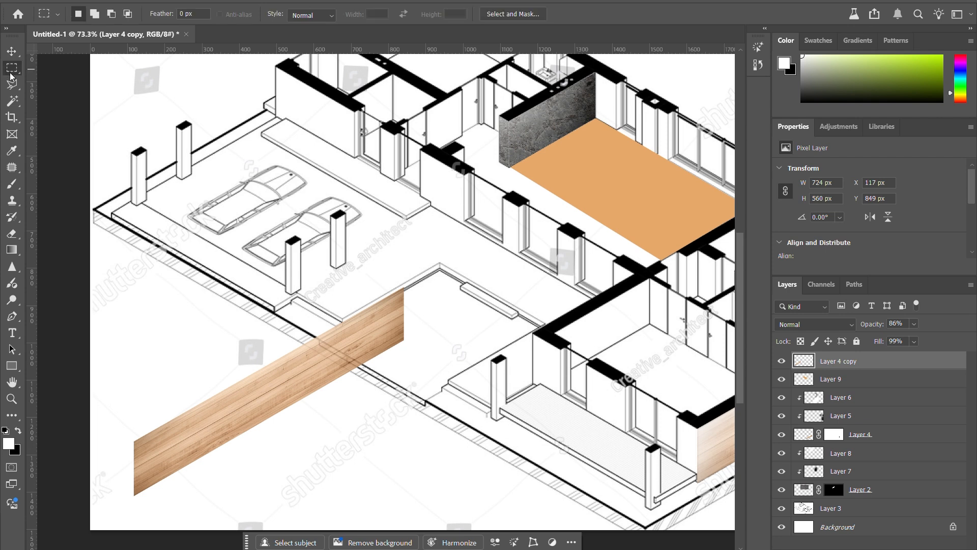
left_click_drag(116, 281, 360, 527)
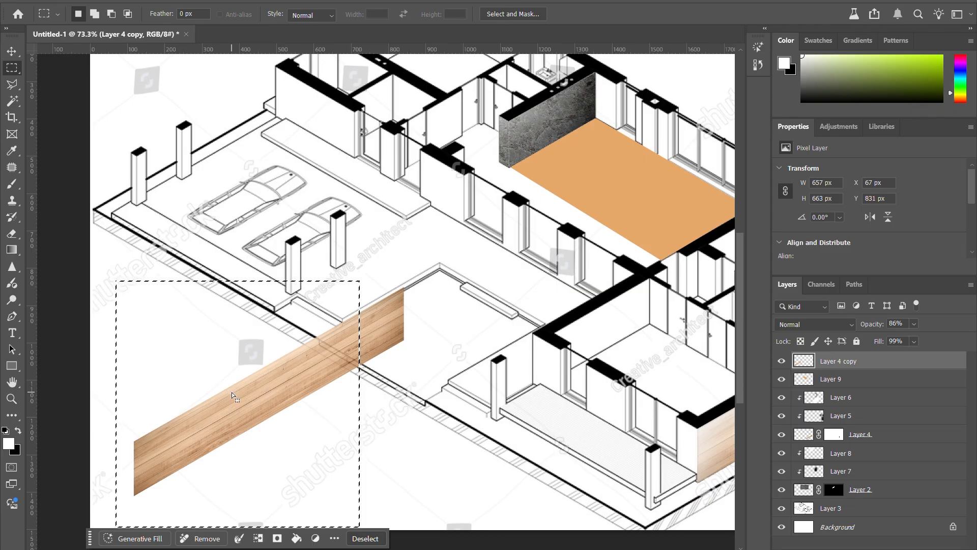
key("v")
left_click_drag(232, 391, 294, 405)
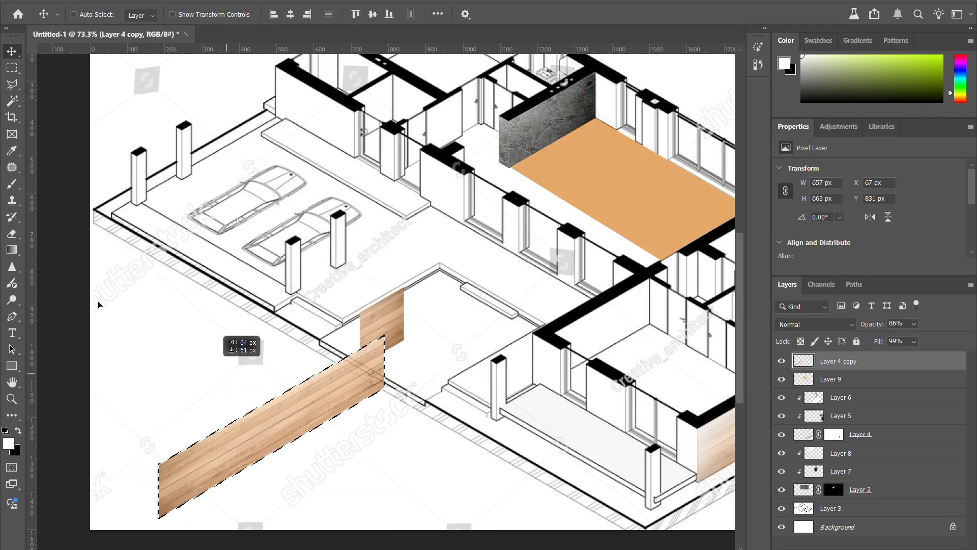
key("ctrl+z")
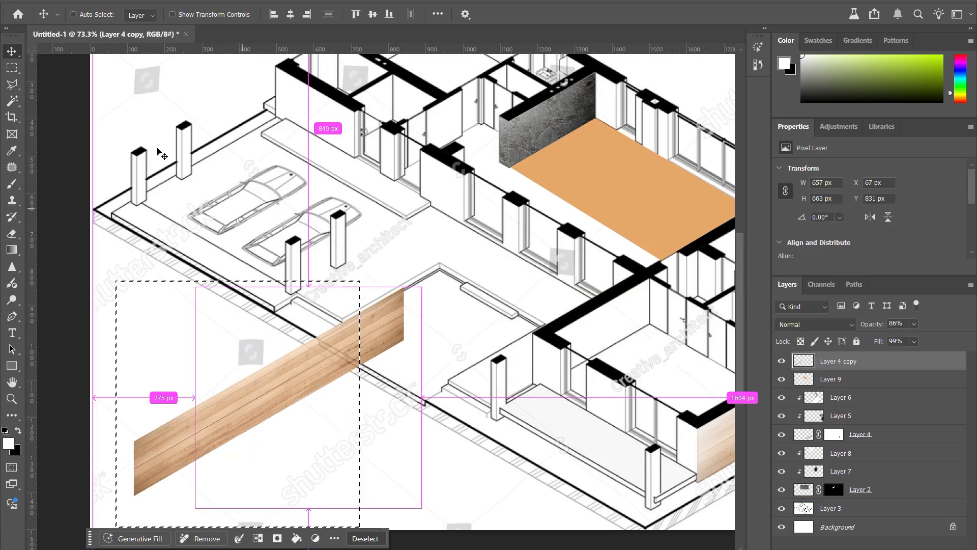
Step: Duplicate the selected wood piece onto the strip's upper end, extending the strip to about 1297 by 890 px, and deselect it
right_click(12, 51)
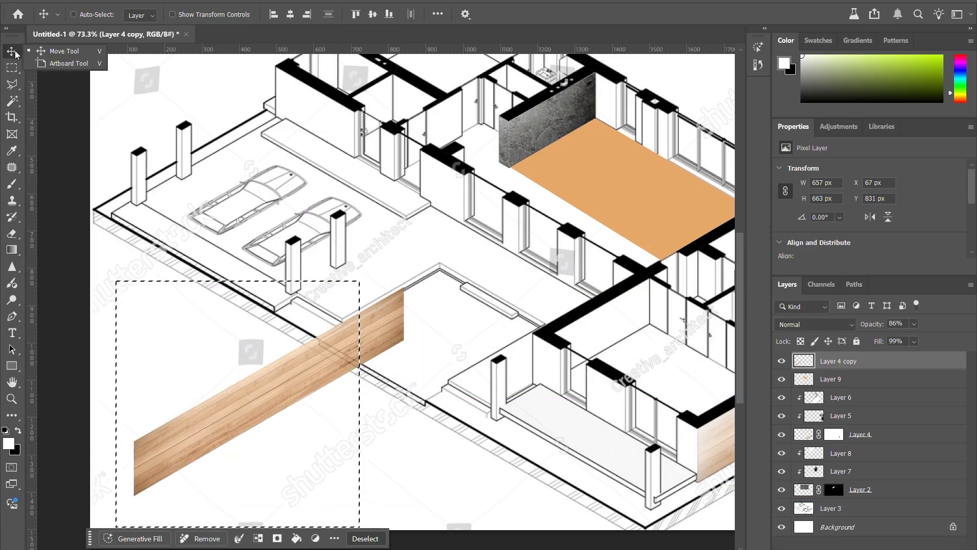
left_click(47, 53)
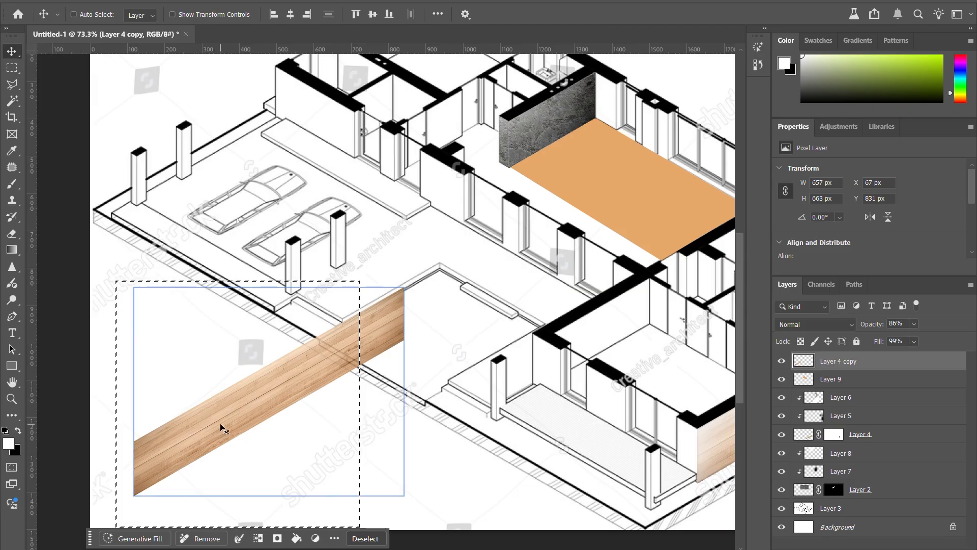
left_click_drag(220, 423, 475, 276)
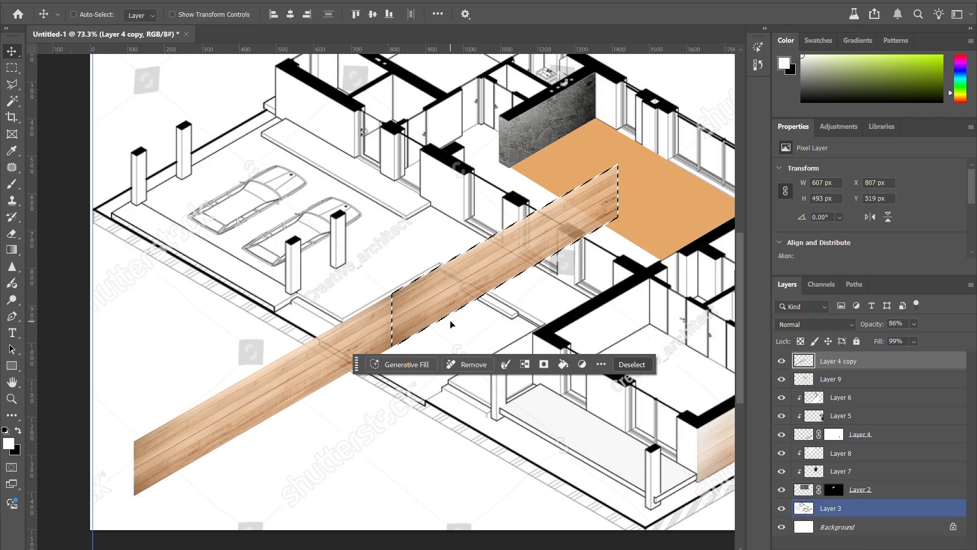
key("ctrl+d")
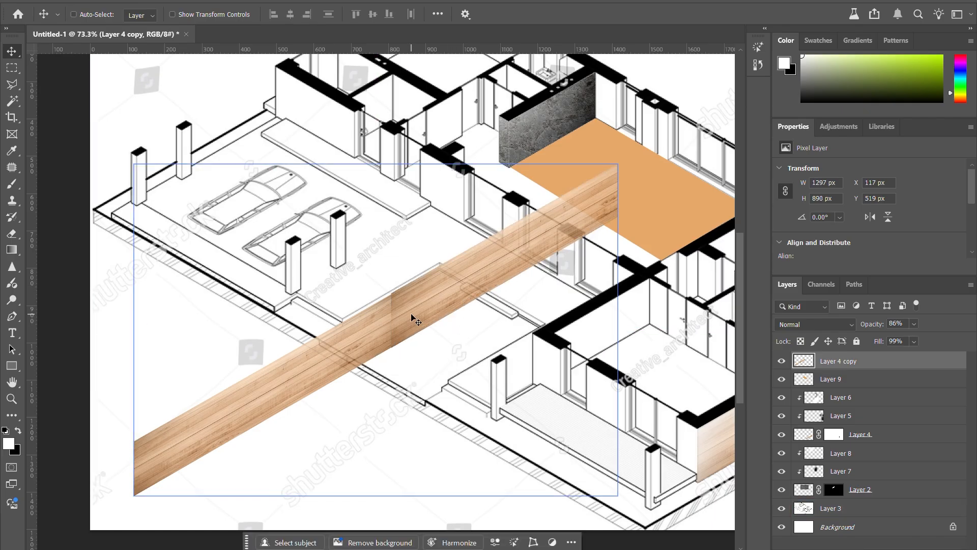
Step: Set up the Clone Stamp tool with a Soft Round brush of 161 px for the seam in the wood strip
scroll(392, 319, "up", 5, "alt")
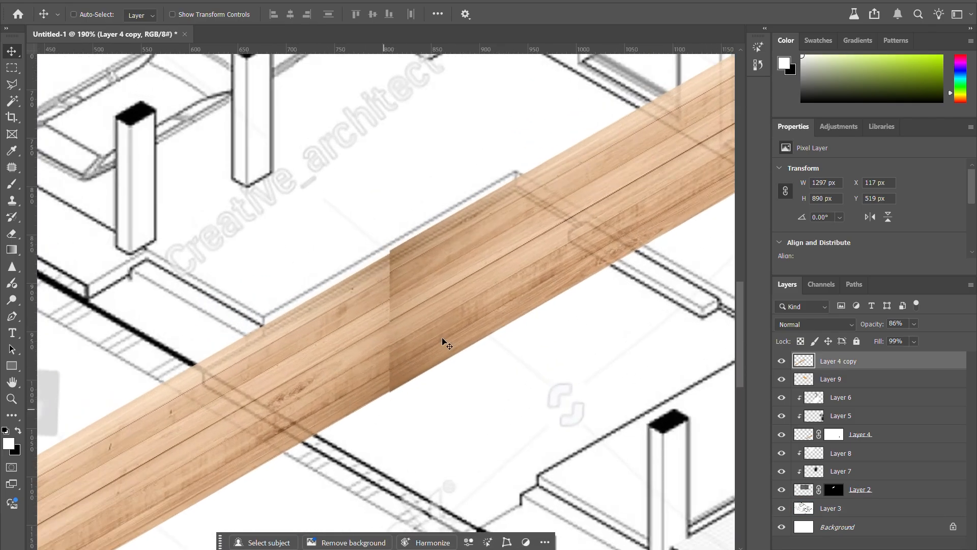
scroll(391, 374, "down", 4, "alt")
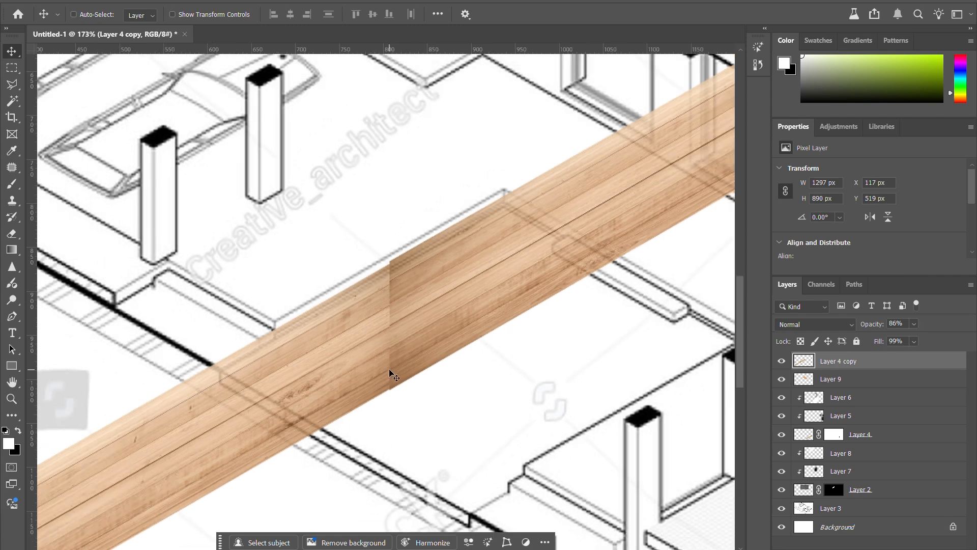
key("s")
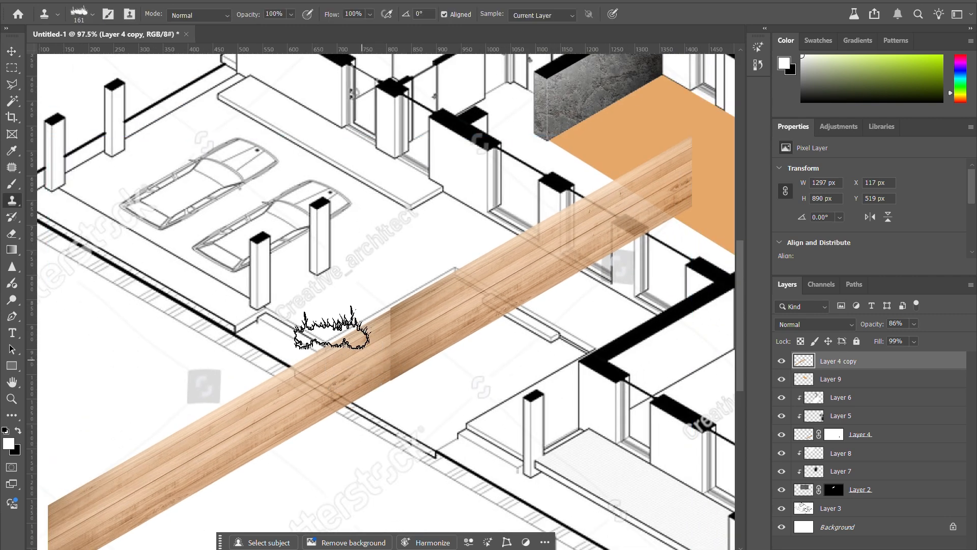
right_click(12, 206)
left_click(49, 199)
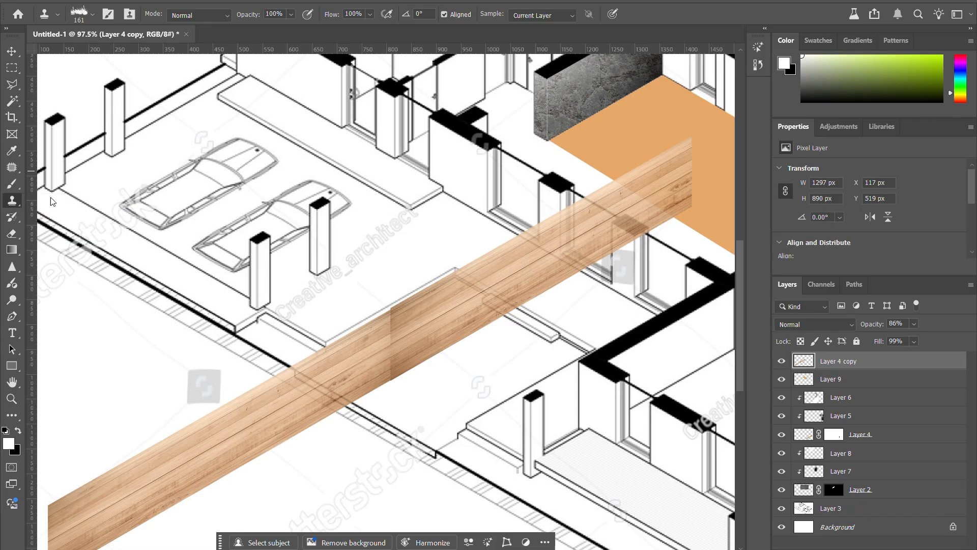
right_click(345, 326)
left_click(363, 319)
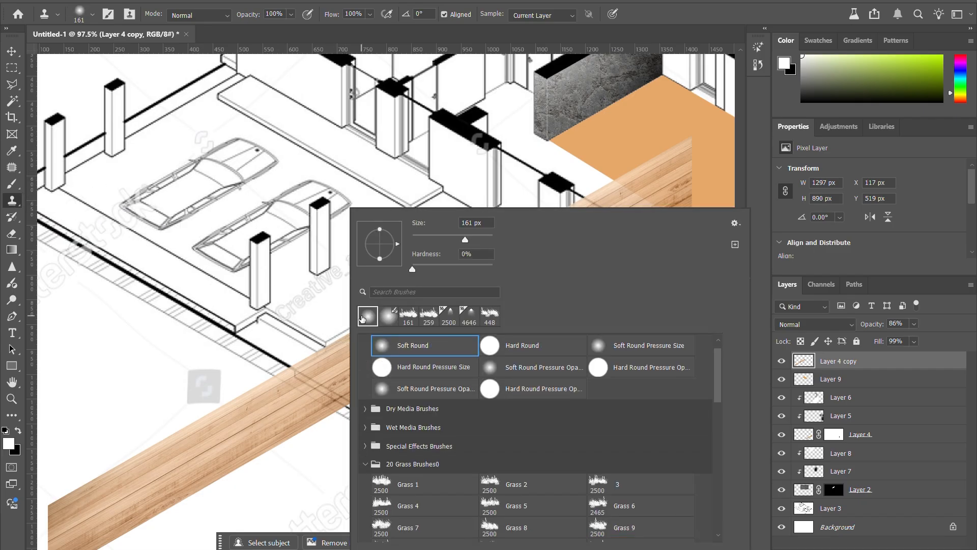
left_click(294, 393)
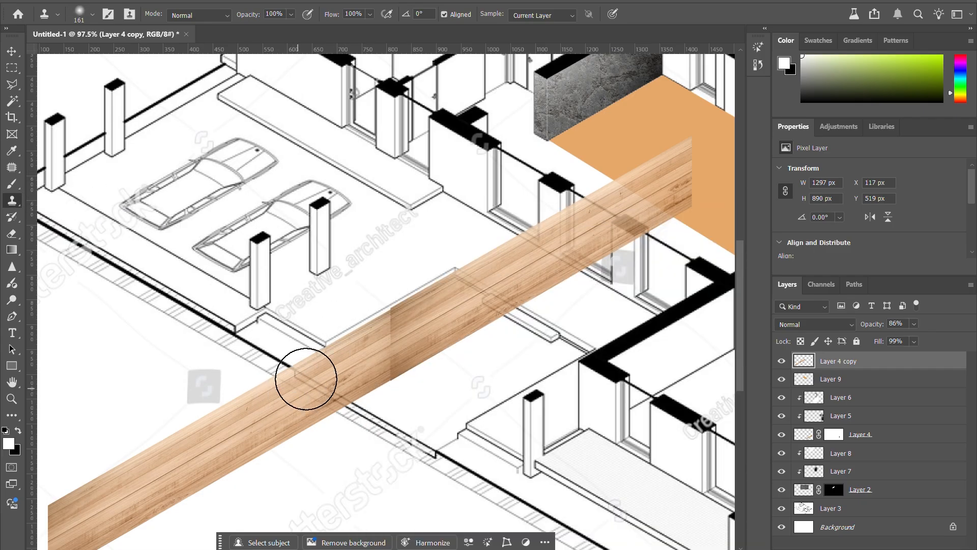
Step: Try to cover the seam between the two wood pieces by cloning nearby wood grain over it
right_click(11, 203)
left_click(12, 203)
left_click(309, 388, "alt")
left_click_drag(379, 353, 396, 337)
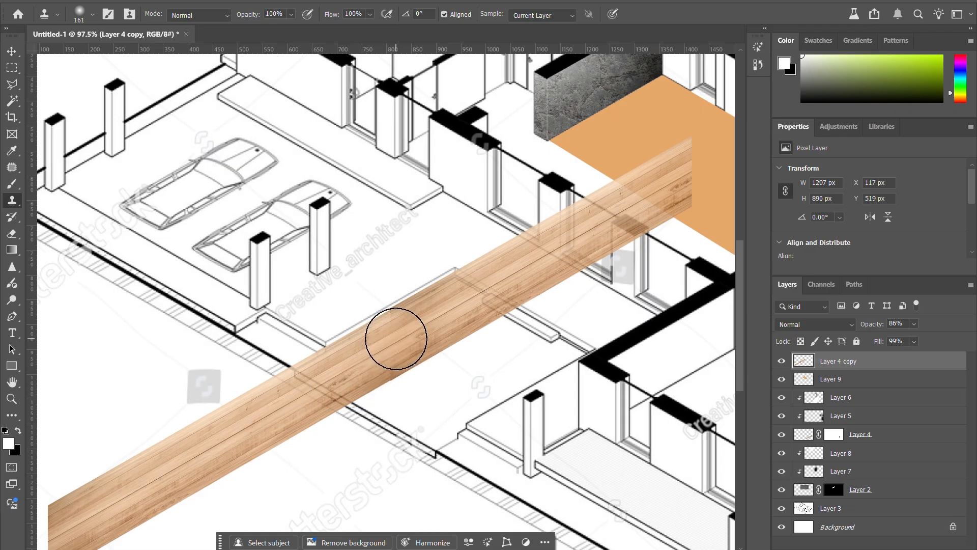
key("ctrl+z")
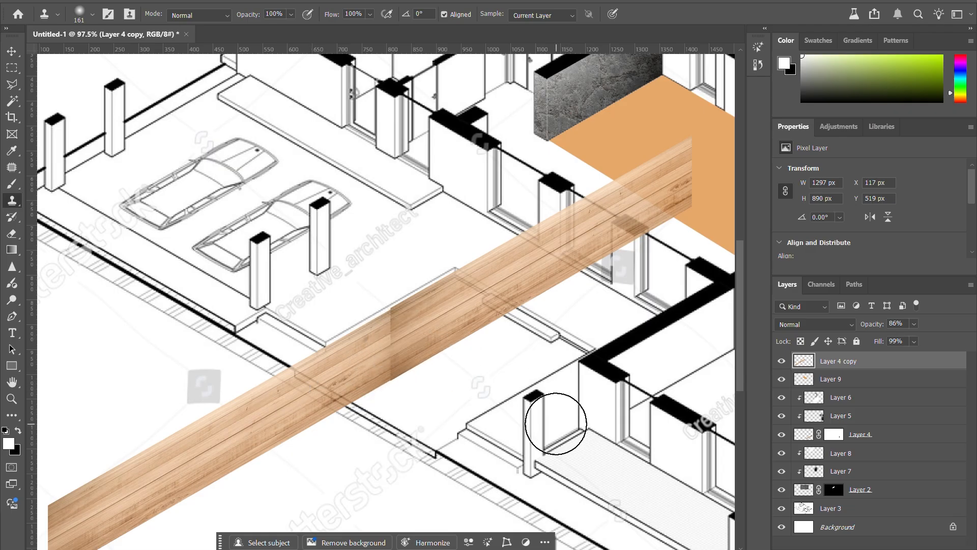
Step: Patch the upper part of the wood strip's seam with nearby grain, using a Patch tool selection of about 37 by 96 px
left_click(13, 168)
right_click(14, 170)
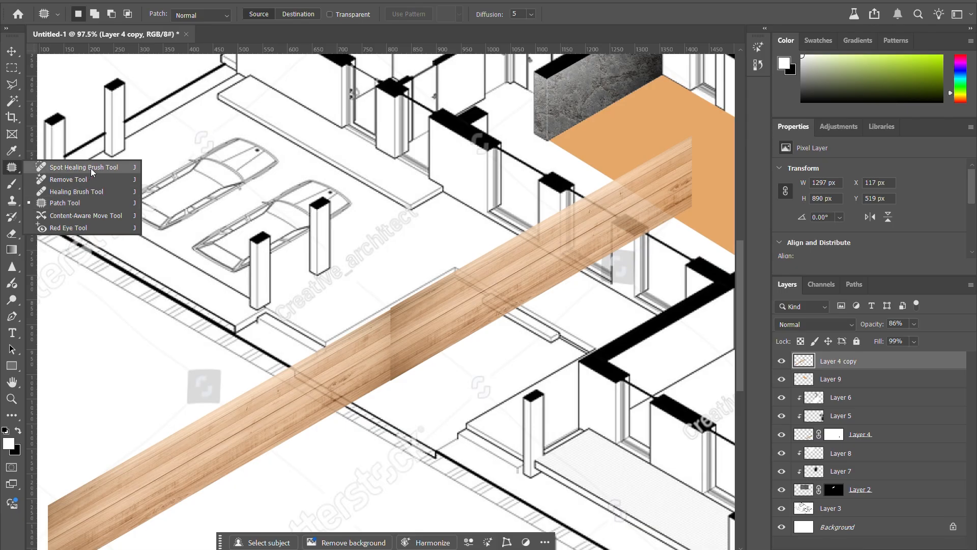
left_click(11, 170)
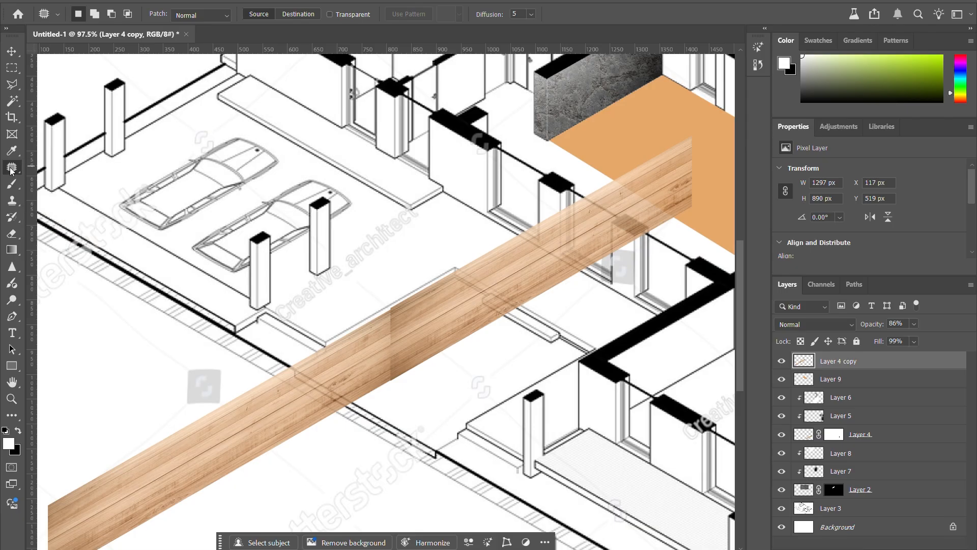
right_click(11, 171)
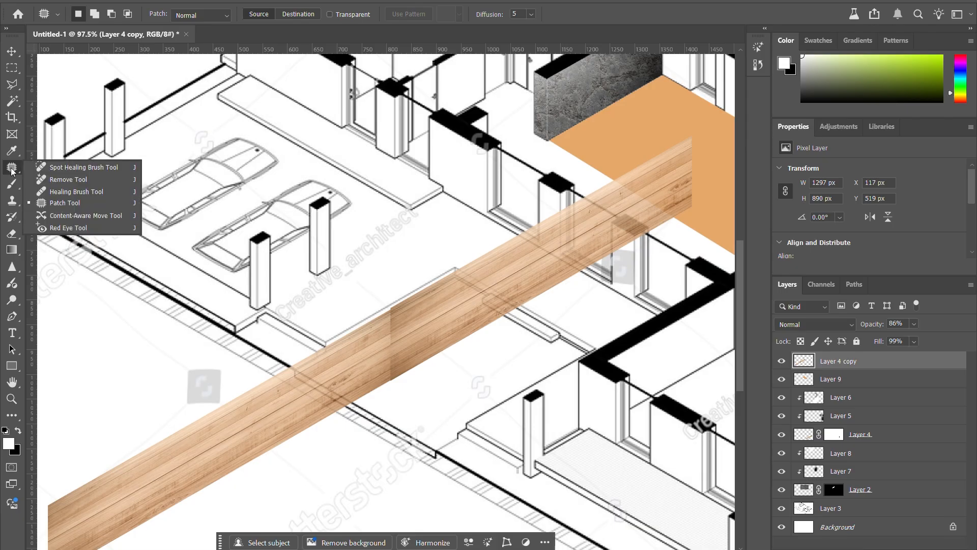
left_click(63, 204)
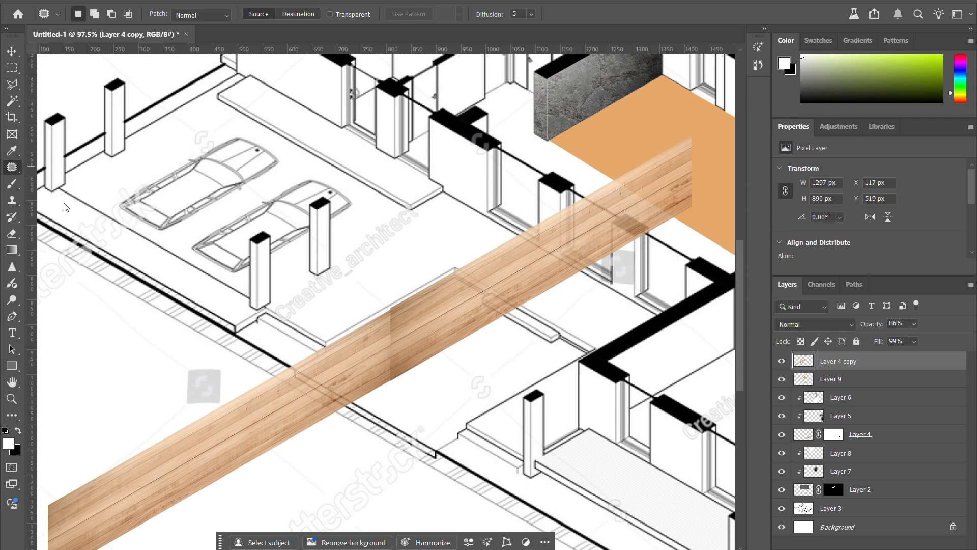
scroll(353, 336, "up", 8)
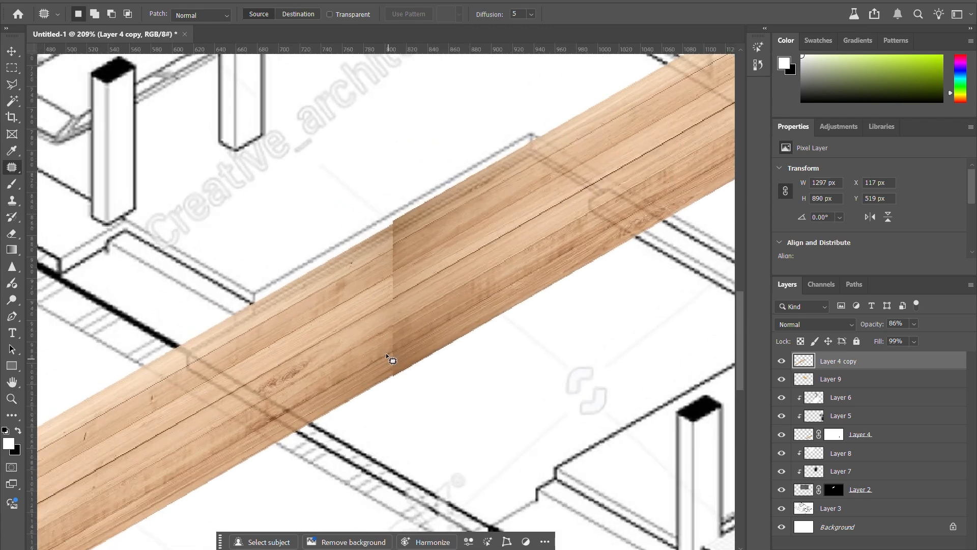
mouse_move(404, 198)
left_mouse_down()
mouse_move(396, 293)
mouse_move(432, 267)
mouse_move(416, 198)
mouse_move(362, 224)
left_mouse_up()
mouse_move(398, 176)
left_mouse_down()
mouse_move(388, 265)
mouse_move(406, 290)
mouse_move(430, 221)
mouse_move(406, 158)
mouse_move(390, 169)
left_mouse_up()
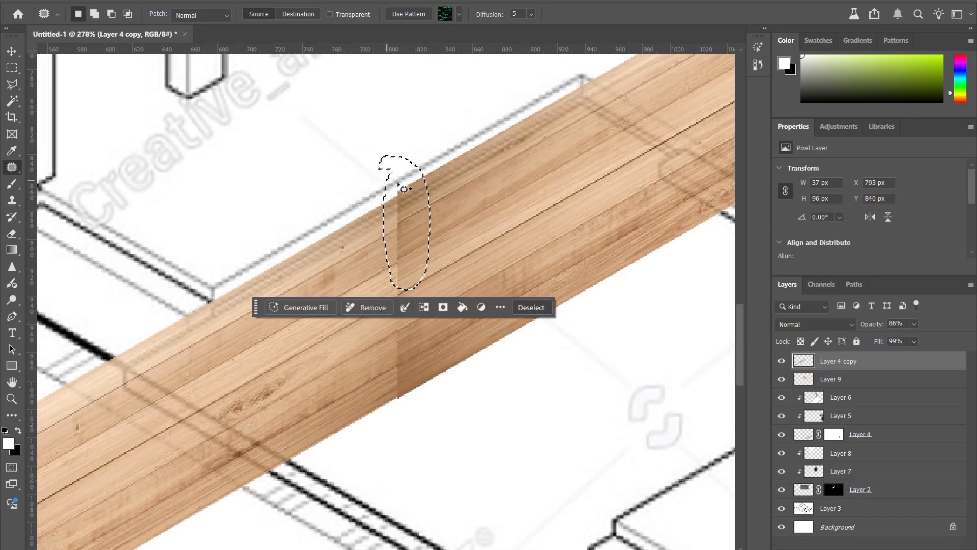
left_click_drag(402, 213, 328, 259)
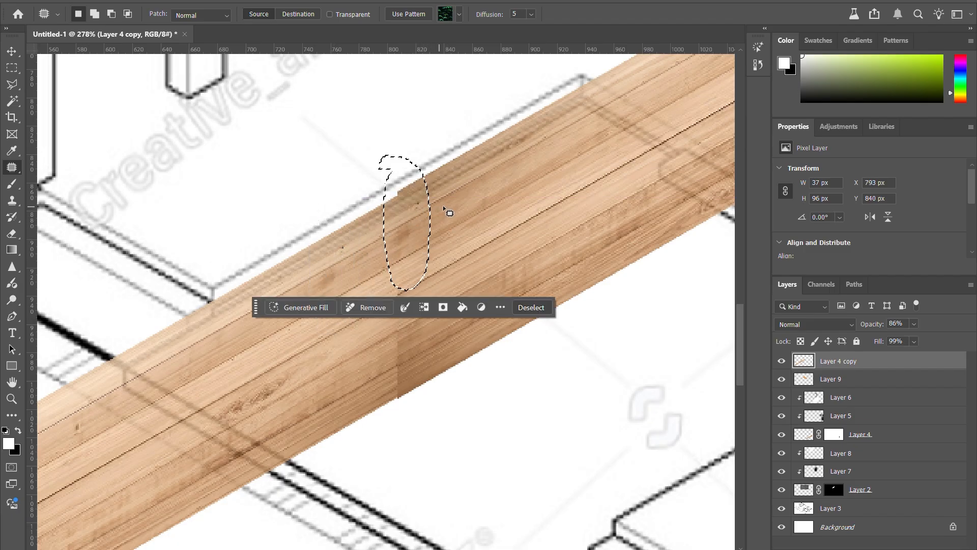
left_click(447, 212)
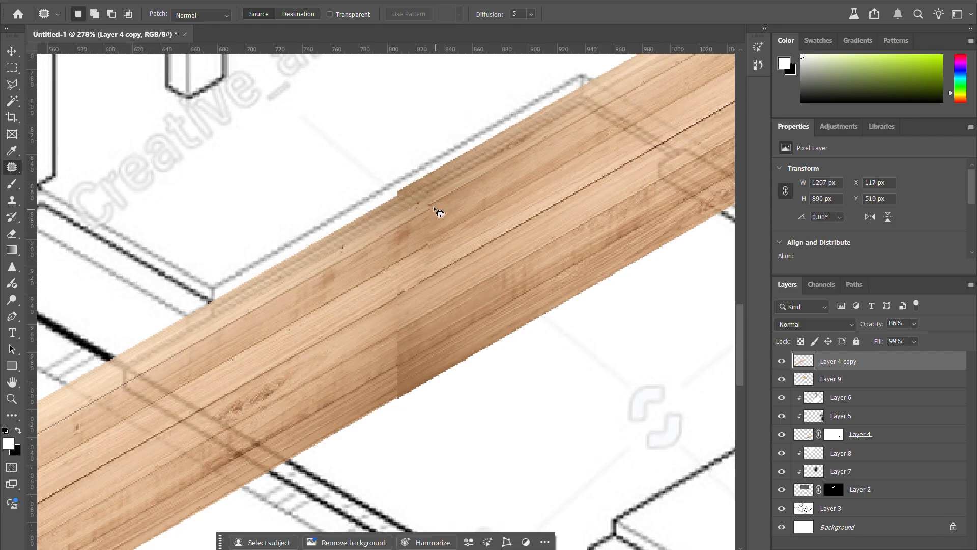
Step: Patch the middle and lower parts of the wood seam with nearby grain, using selections of about 29 by 76 px and 37 by 50 px
mouse_move(393, 273)
left_mouse_down()
mouse_move(388, 310)
mouse_move(405, 381)
mouse_move(429, 329)
mouse_move(425, 305)
left_mouse_up()
mouse_move(404, 318)
left_mouse_down()
mouse_move(328, 342)
mouse_move(321, 362)
left_mouse_up()
left_click(359, 321)
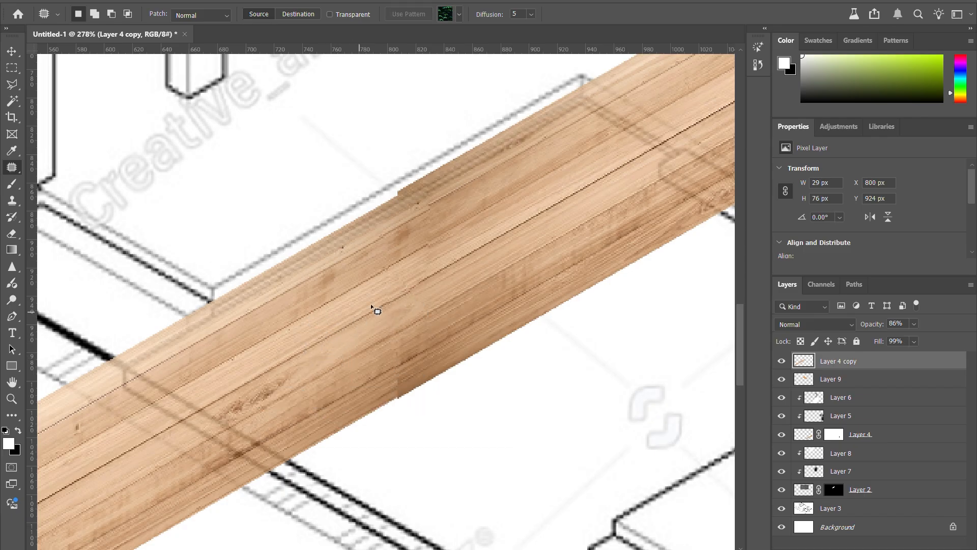
scroll(386, 271, "down", 5)
scroll(338, 323, "up", 5)
mouse_move(348, 306)
left_mouse_down()
mouse_move(319, 368)
mouse_move(350, 309)
mouse_move(266, 371)
left_mouse_up()
left_click(270, 324)
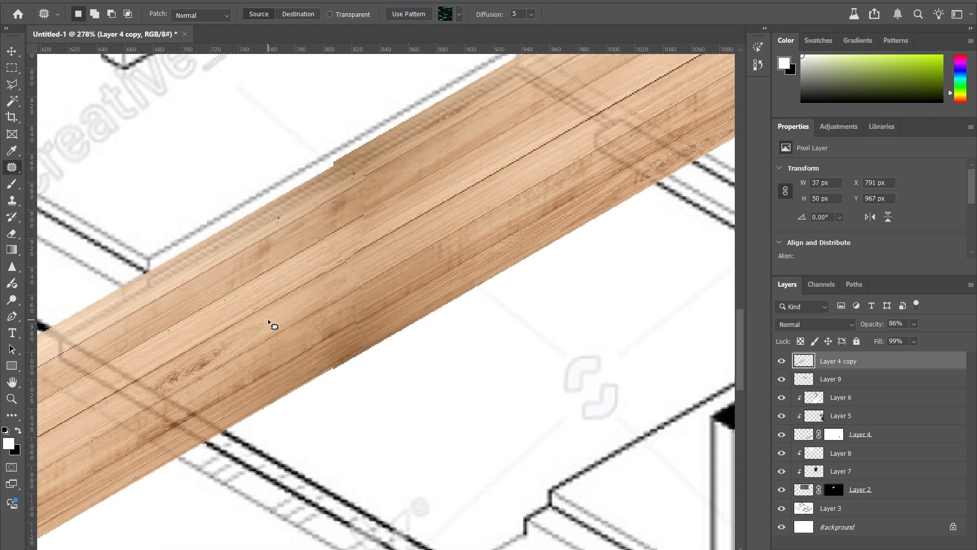
scroll(443, 285, "down", 5)
scroll(393, 294, "down", 4)
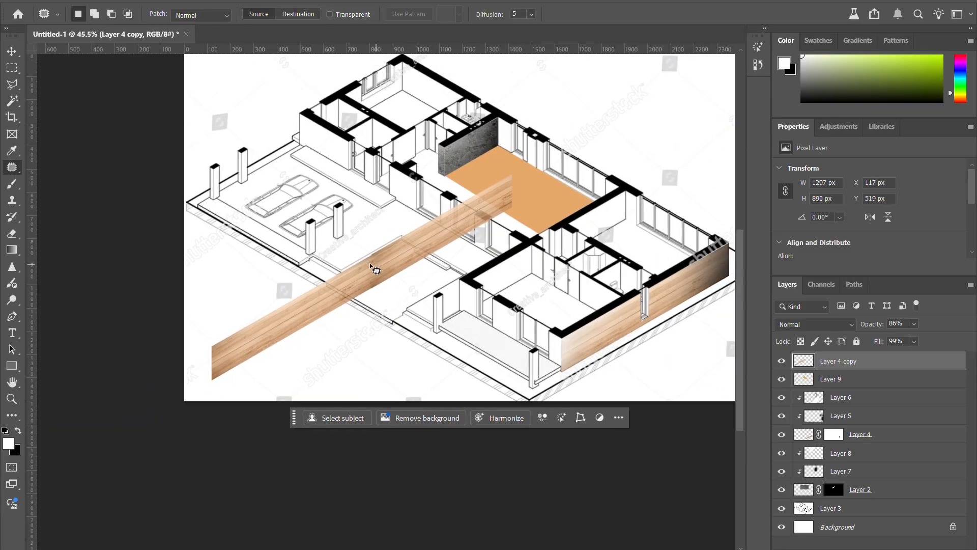
Step: Patch the wood near the strip's lower edge beside the seam with grain from farther up the strip, and deselect it
scroll(377, 265, "up", 4)
scroll(352, 277, "up", 2)
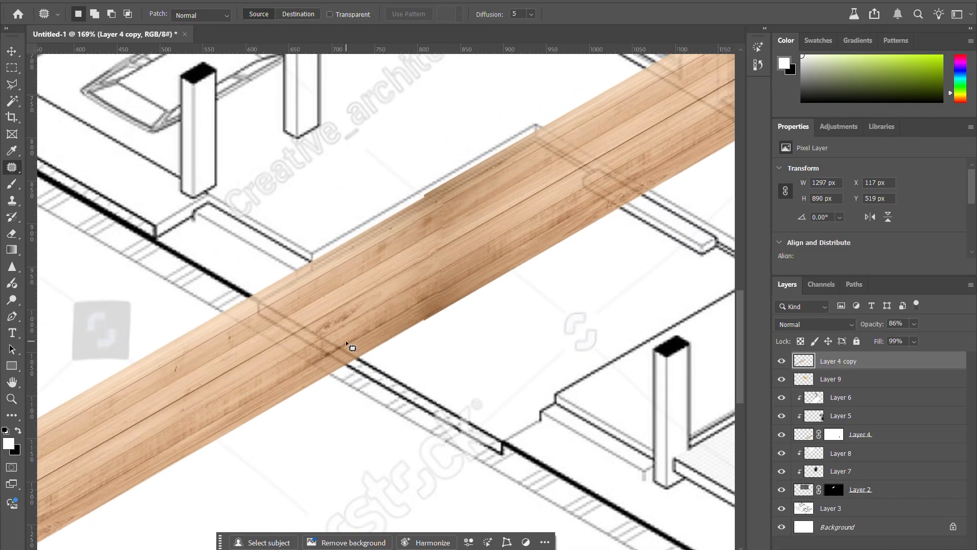
scroll(346, 341, "up", 2)
mouse_move(380, 368)
left_mouse_down()
mouse_move(422, 306)
mouse_move(400, 299)
mouse_move(430, 346)
mouse_move(370, 357)
mouse_move(298, 336)
mouse_move(244, 351)
mouse_move(317, 362)
left_mouse_up()
left_click_drag(430, 342, 552, 266)
left_click_drag(420, 326, 549, 353)
left_click(407, 323)
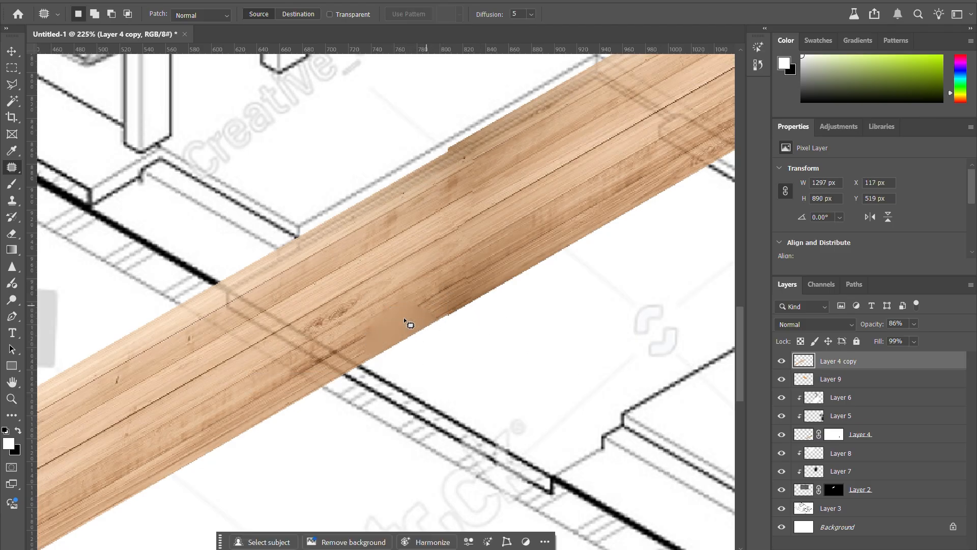
mouse_move(407, 323)
left_mouse_down()
mouse_move(431, 332)
mouse_move(530, 248)
mouse_move(527, 266)
left_mouse_up()
key("ctrl+d")
Step: Patch the wood strip's upper edge around the seam with adjacent grain and clear the selection
scroll(207, 370, "down", 11)
scroll(296, 354, "up", 10)
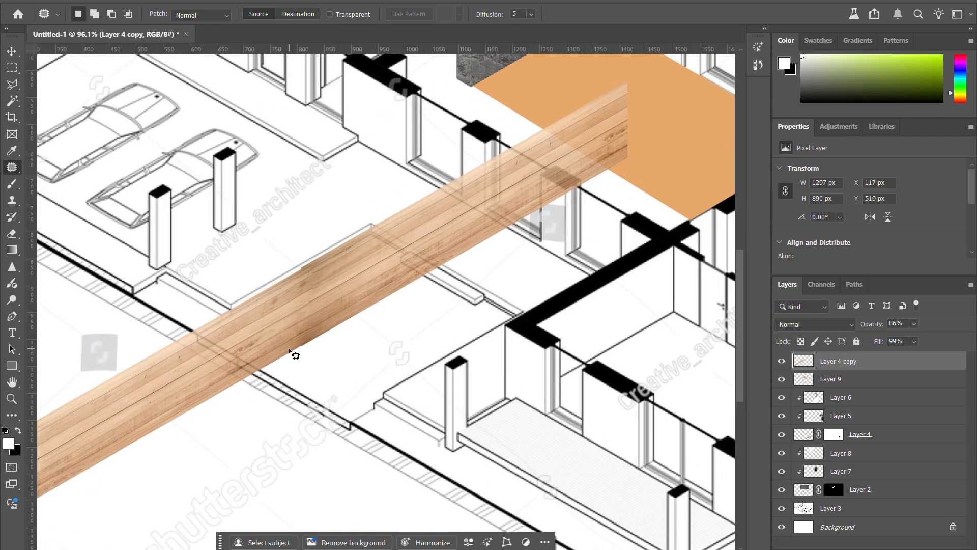
mouse_move(320, 216)
left_mouse_down()
mouse_move(296, 309)
mouse_move(347, 229)
mouse_move(312, 264)
mouse_move(344, 225)
left_mouse_up()
key("ctrl+d")
left_click_drag(338, 260, 281, 280)
key("ctrl+d")
scroll(319, 257, "down", 6)
scroll(355, 243, "down", 1)
Step: Duplicate the concrete wall layer, Layer 2, delete the copy's layer mask, and place the full texture over the lower plan at about X 666, Y 781 px
key("v")
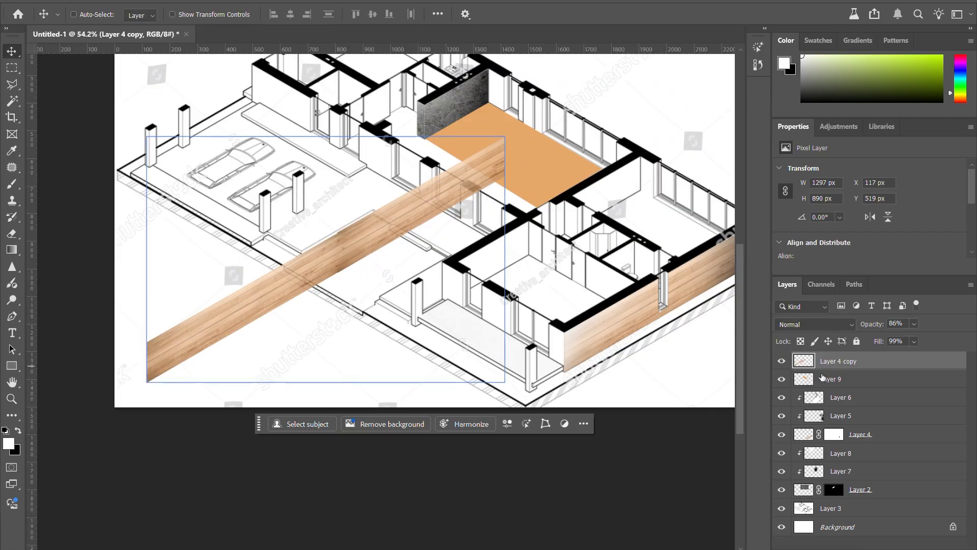
left_click(804, 490)
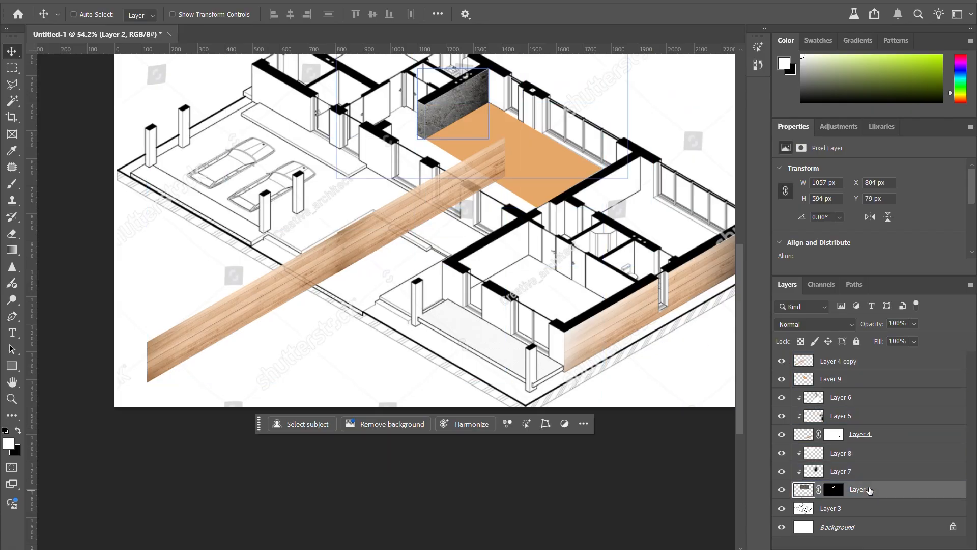
left_click_drag(441, 140, 380, 365)
right_click(819, 361)
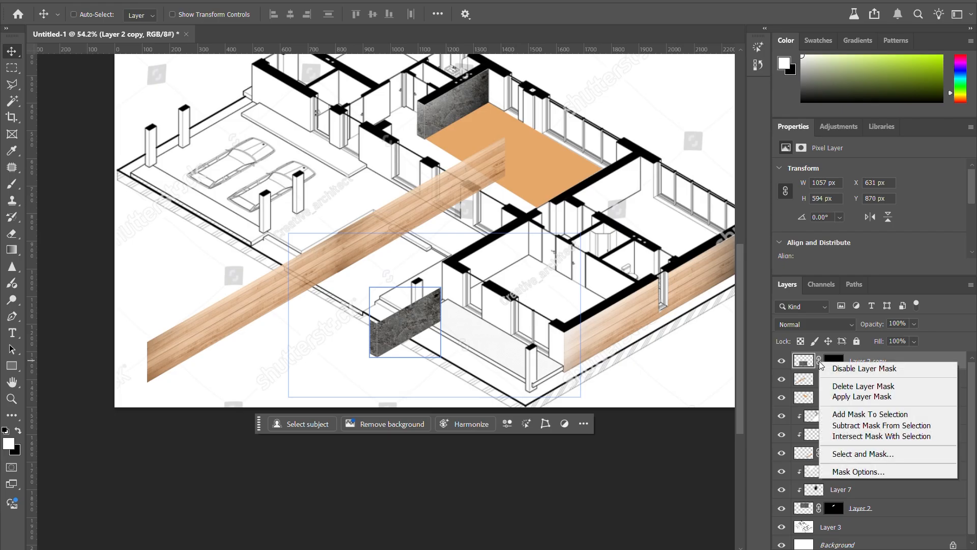
left_click(843, 386)
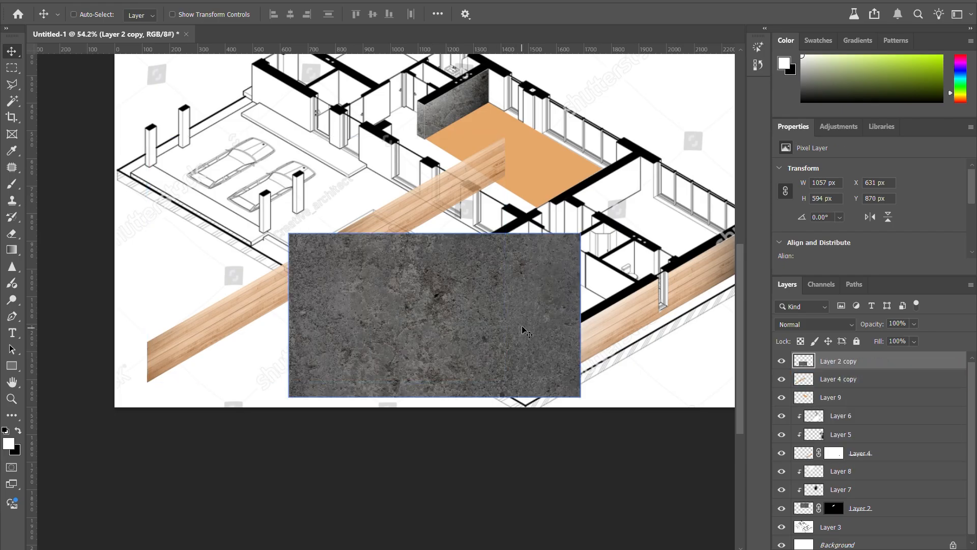
left_click_drag(524, 333, 533, 308)
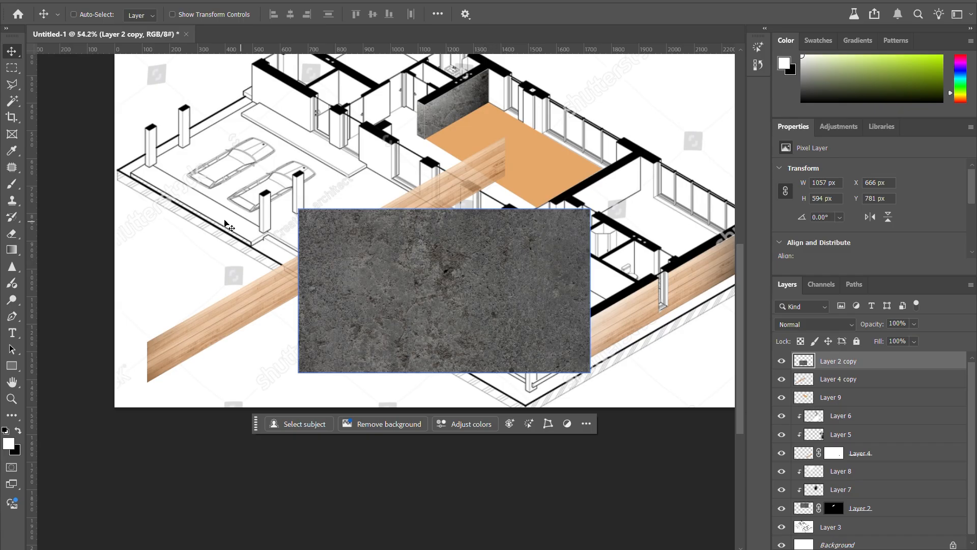
Step: Select most of the concrete texture with a marquee of about 1046 by 648 px and duplicate it sideways, widening the texture to about 1684 by 594 px
left_click(12, 67)
left_click_drag(294, 200, 582, 376)
key("v")
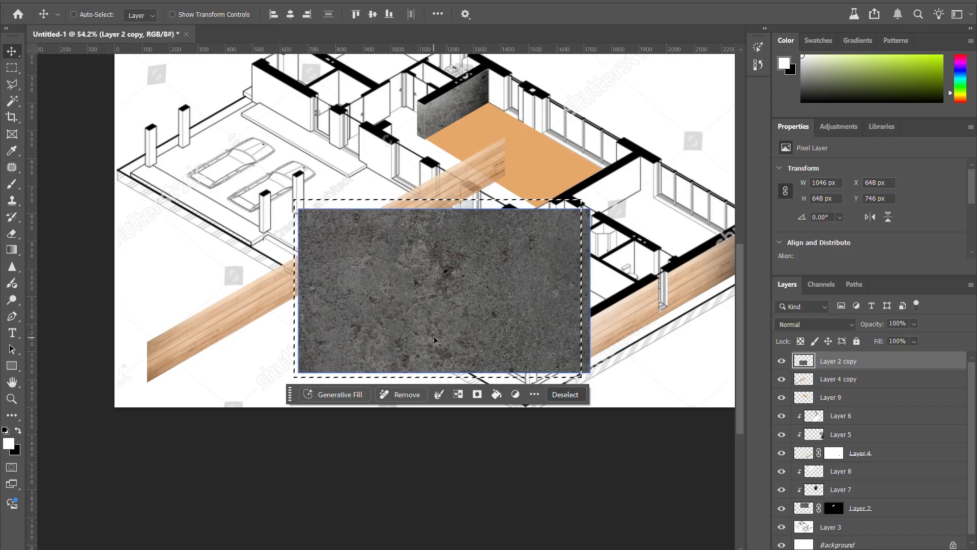
left_click_drag(442, 335, 271, 330)
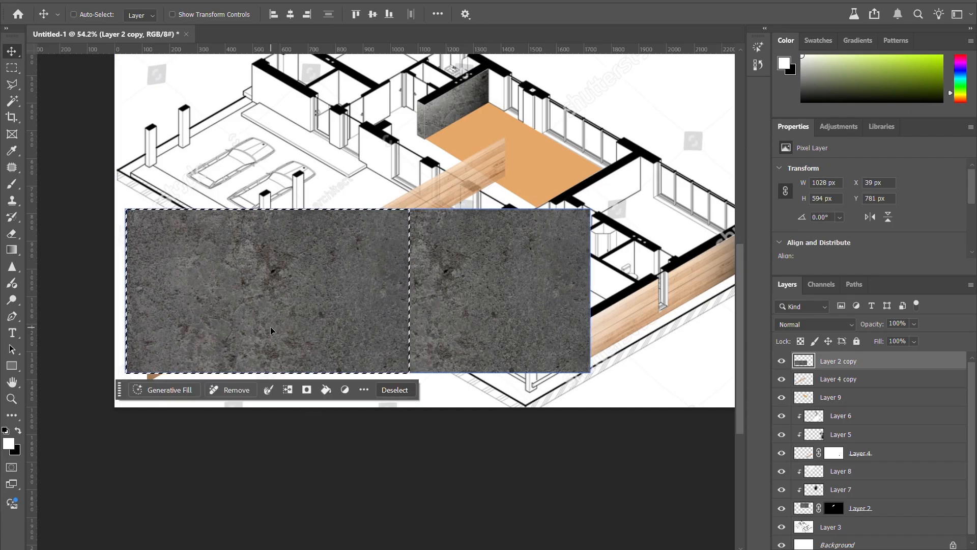
key("ctrl+d")
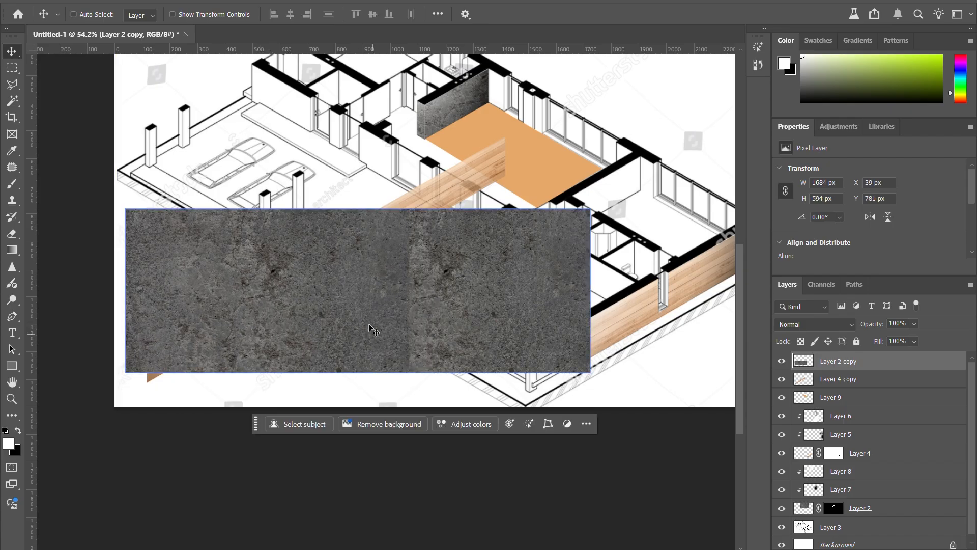
Step: Patch the vertical seam in the widened concrete texture with adjacent concrete, using a Patch tool selection of about 108 by 596 px, and deselect it
scroll(367, 319, "up", 3)
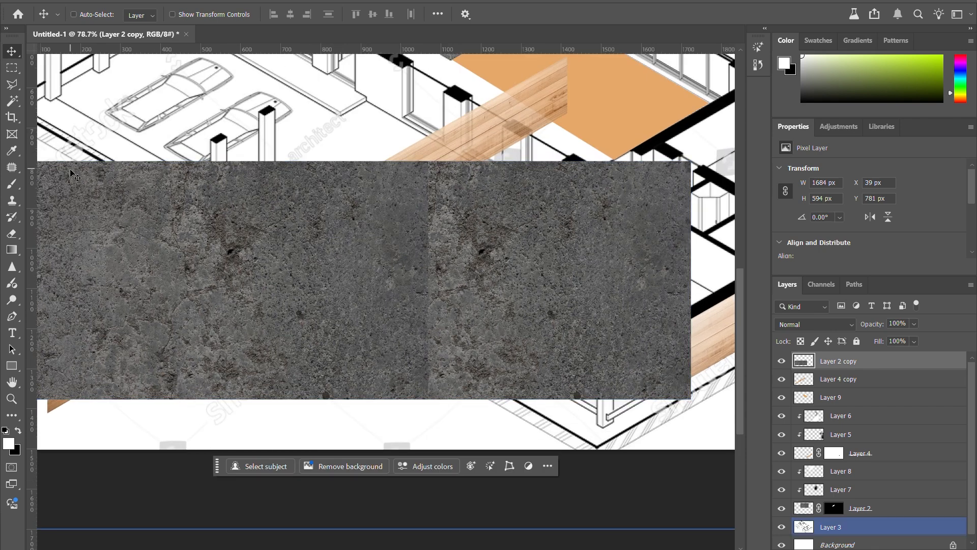
key("j")
right_click(15, 172)
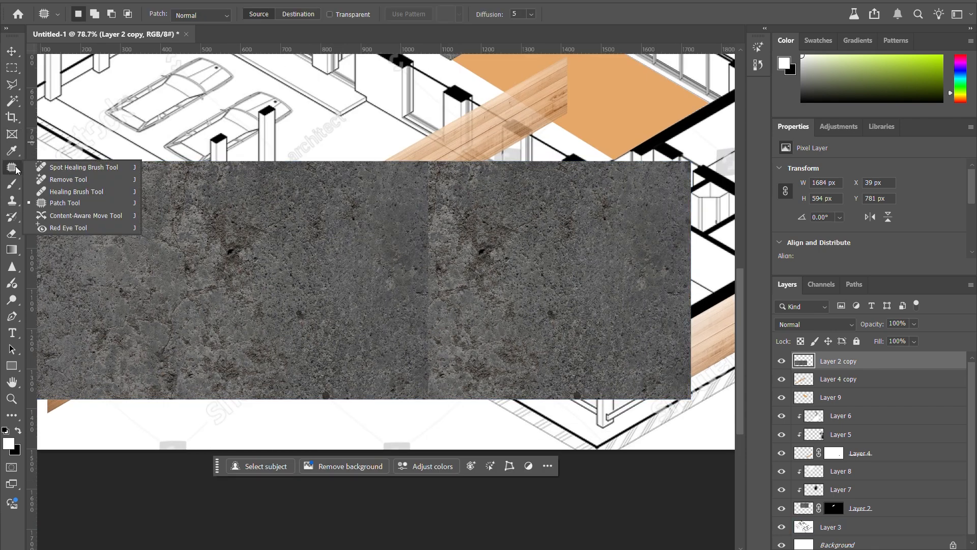
left_click(11, 170)
right_click(11, 171)
left_click(42, 191)
right_click(14, 167)
left_click(61, 203)
mouse_move(414, 153)
left_mouse_down()
mouse_move(409, 306)
mouse_move(419, 387)
mouse_move(445, 323)
mouse_move(437, 167)
left_mouse_up()
left_click_drag(402, 306, 369, 266)
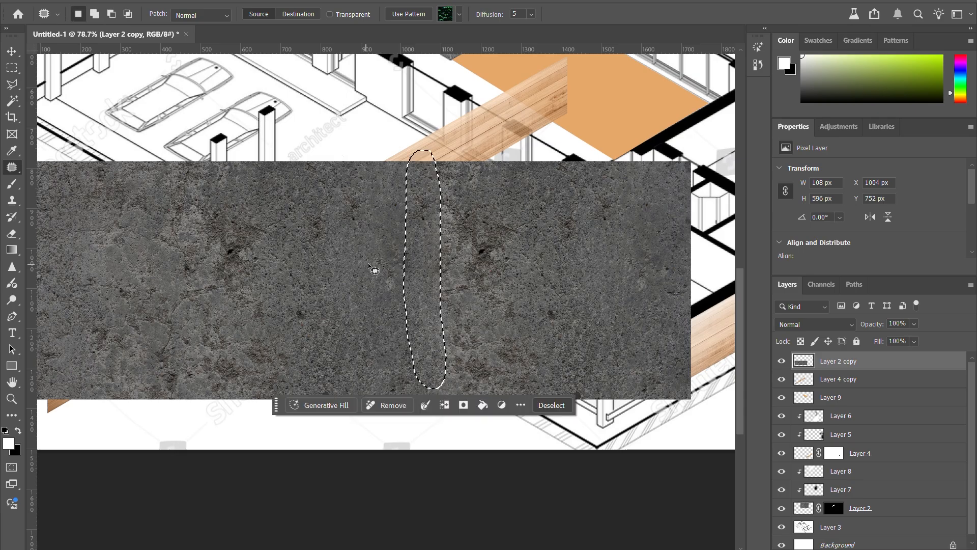
key("ctrl+d")
scroll(477, 239, "down", 4)
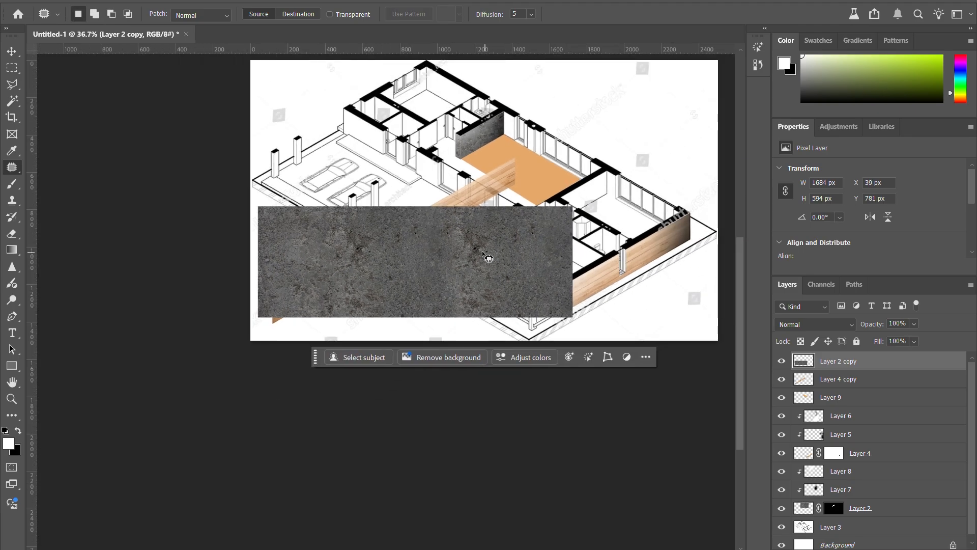
Step: Patch the repeated dark stain and its surroundings just right of the former concrete seam with plainer nearby concrete
scroll(463, 239, "up", 4)
left_click_drag(453, 192, 498, 298)
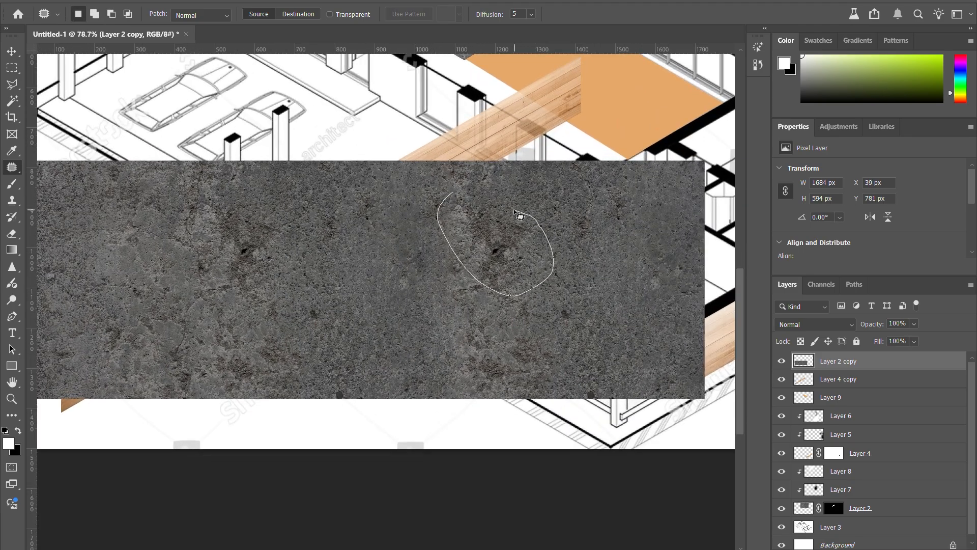
left_click_drag(514, 209, 458, 193)
left_click_drag(441, 253, 392, 275)
mouse_move(484, 219)
left_mouse_down()
mouse_move(509, 249)
mouse_move(464, 231)
mouse_move(381, 248)
mouse_move(375, 259)
left_mouse_up()
left_click(499, 197)
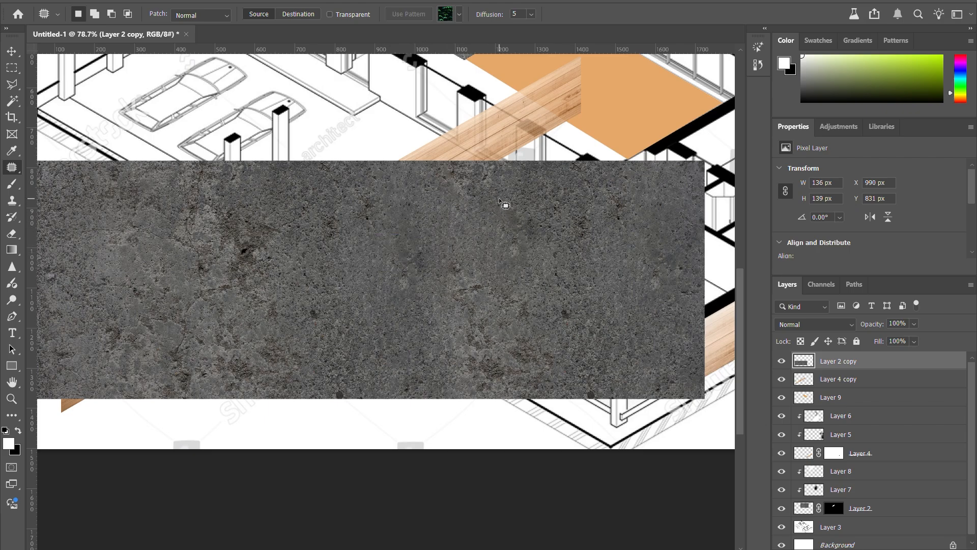
mouse_move(521, 205)
left_mouse_down()
mouse_move(537, 251)
mouse_move(488, 245)
left_mouse_up()
left_click(405, 315)
Step: Patch small areas of both halves of the concrete texture with samples from elsewhere in it to break up the repetition
scroll(405, 315, "up", 4)
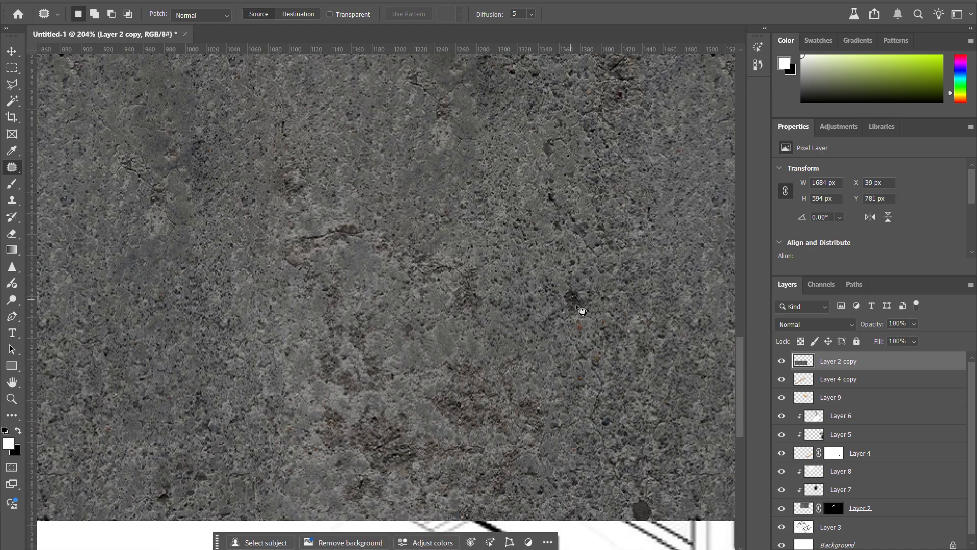
mouse_move(441, 168)
left_mouse_down()
mouse_move(415, 192)
mouse_move(461, 153)
mouse_move(441, 162)
mouse_move(584, 304)
left_mouse_up()
key("ctrl+d")
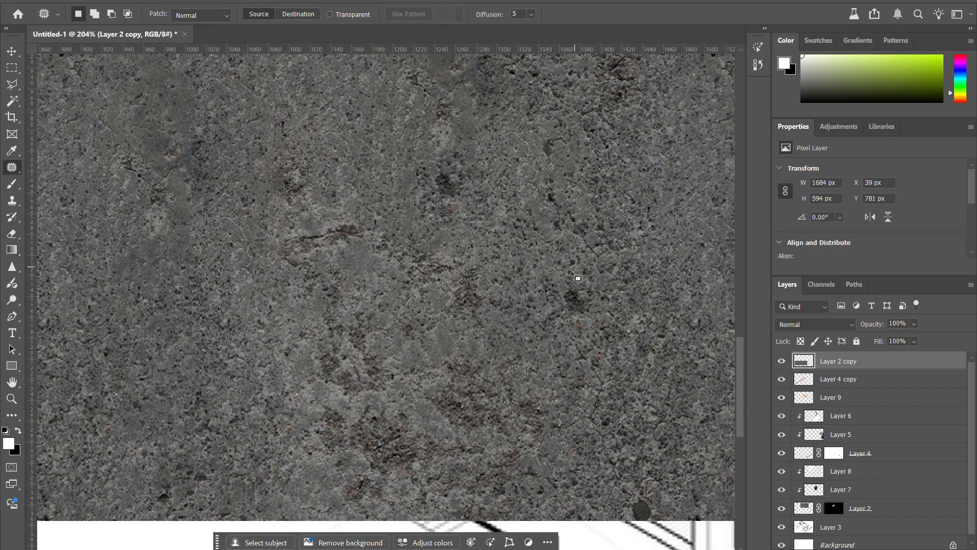
scroll(626, 313, "down", 5)
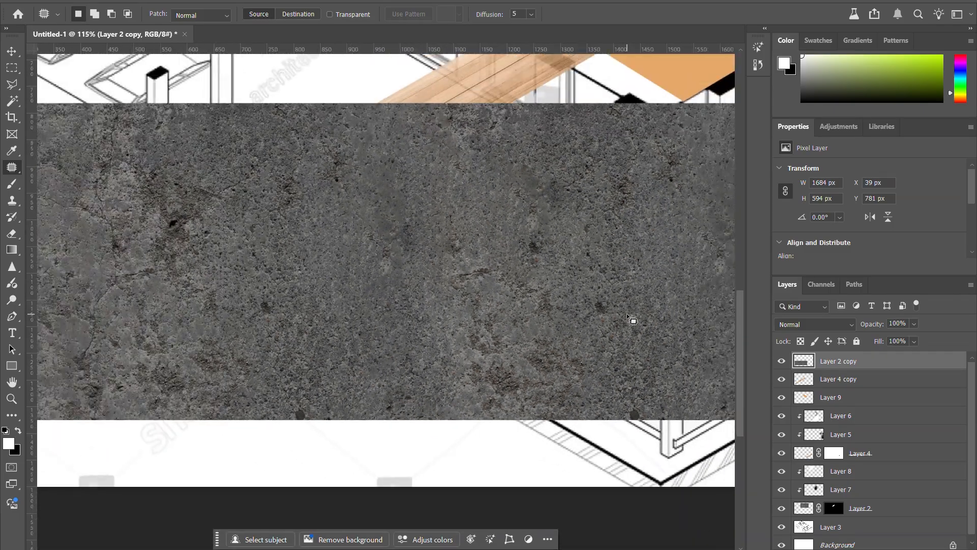
scroll(322, 319, "up", 5)
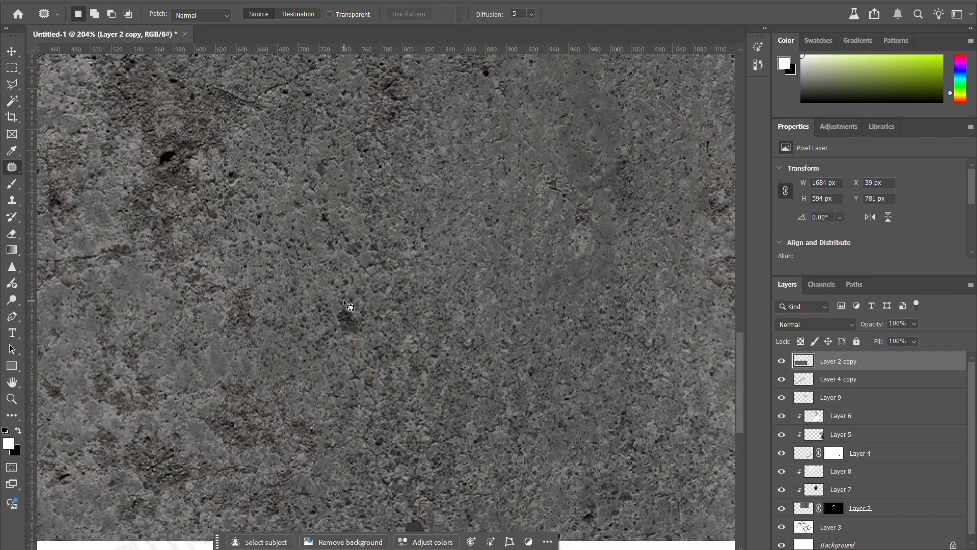
mouse_move(342, 300)
left_mouse_down()
mouse_move(329, 331)
mouse_move(363, 343)
mouse_move(371, 321)
mouse_move(326, 294)
mouse_move(314, 317)
mouse_move(386, 347)
mouse_move(384, 333)
mouse_move(365, 327)
mouse_move(458, 294)
left_mouse_up()
scroll(316, 320, "down", 9)
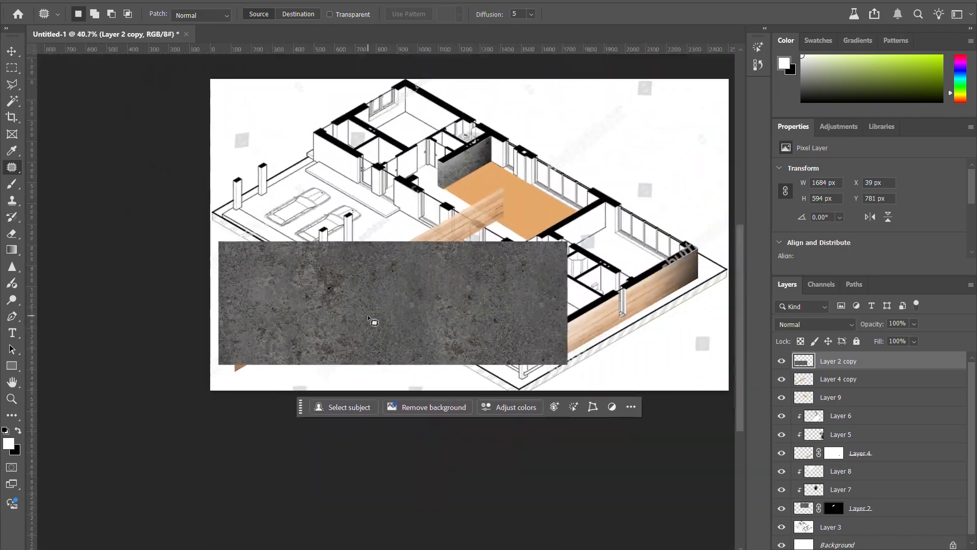
key("v")
scroll(436, 315, "down", 2)
scroll(436, 315, "up", 2)
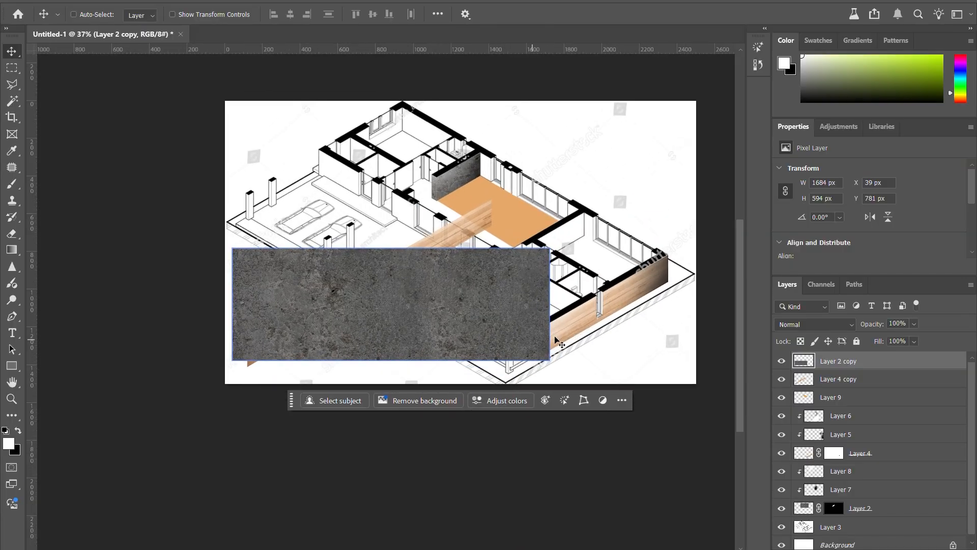
left_click(556, 340, "ctrl")
left_click(598, 331, "ctrl")
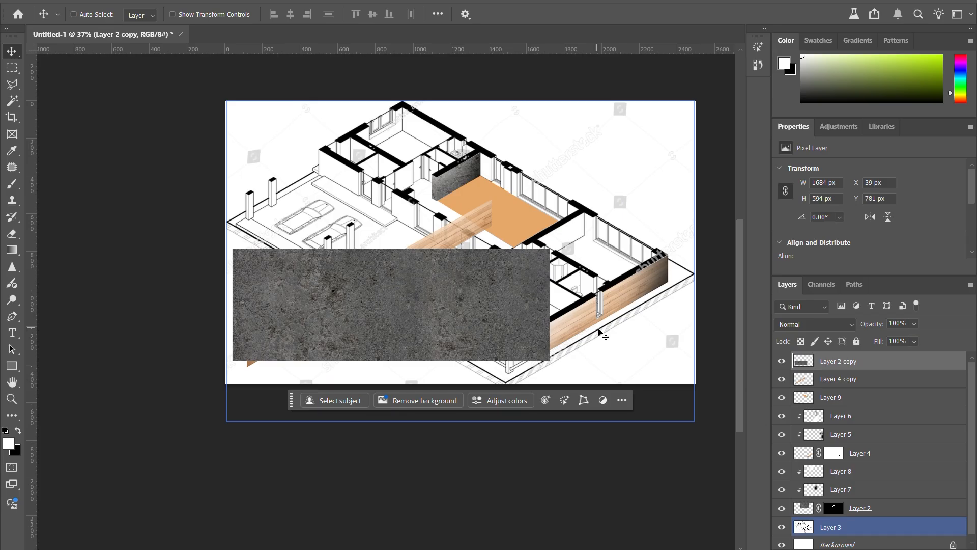
left_click(554, 340, "ctrl")
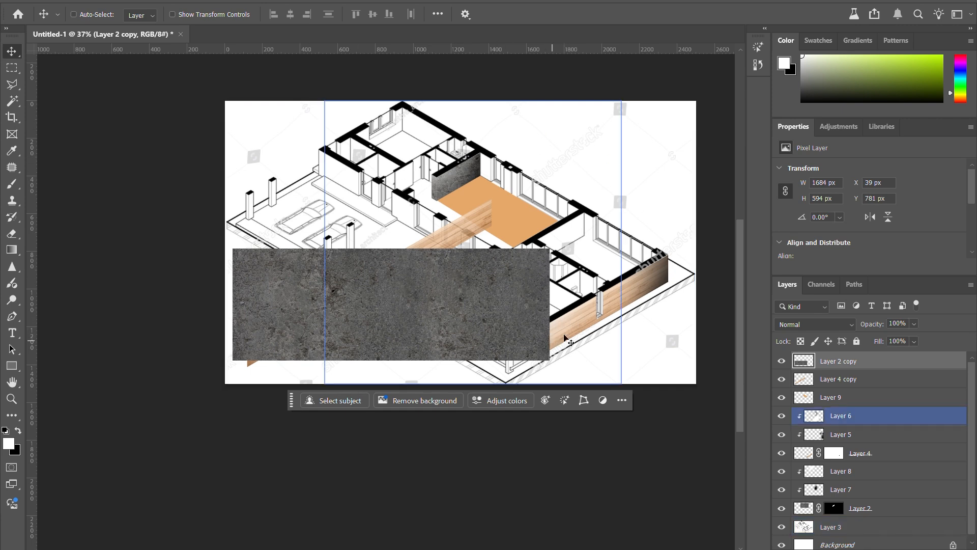
left_click(614, 290, "ctrl")
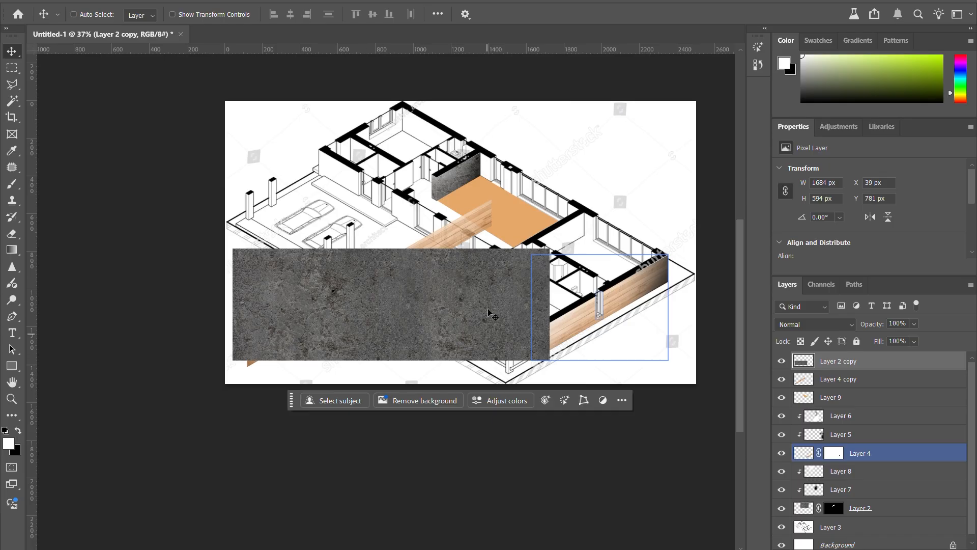
left_click(406, 253, "ctrl")
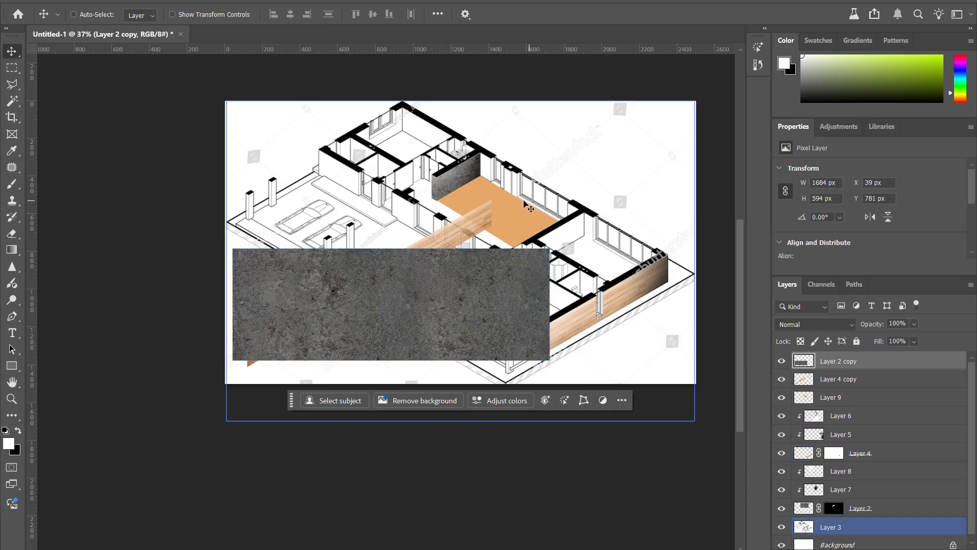